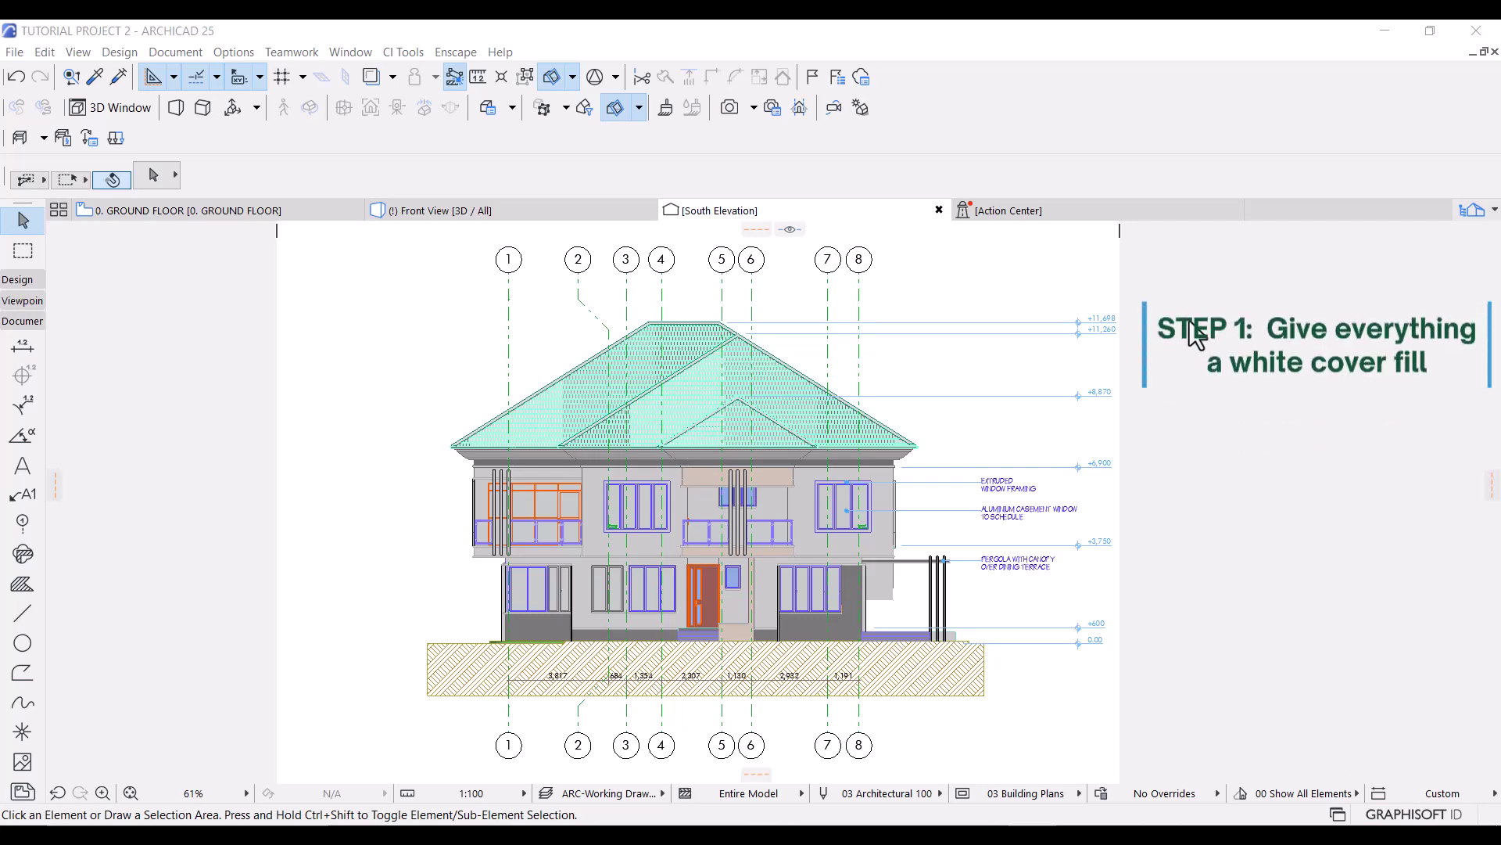
Set the South Elevation's Uncut Fill to Uniform Pen - Color Fill, Non-Shaded in Elevation Settings
right_click(330, 298)
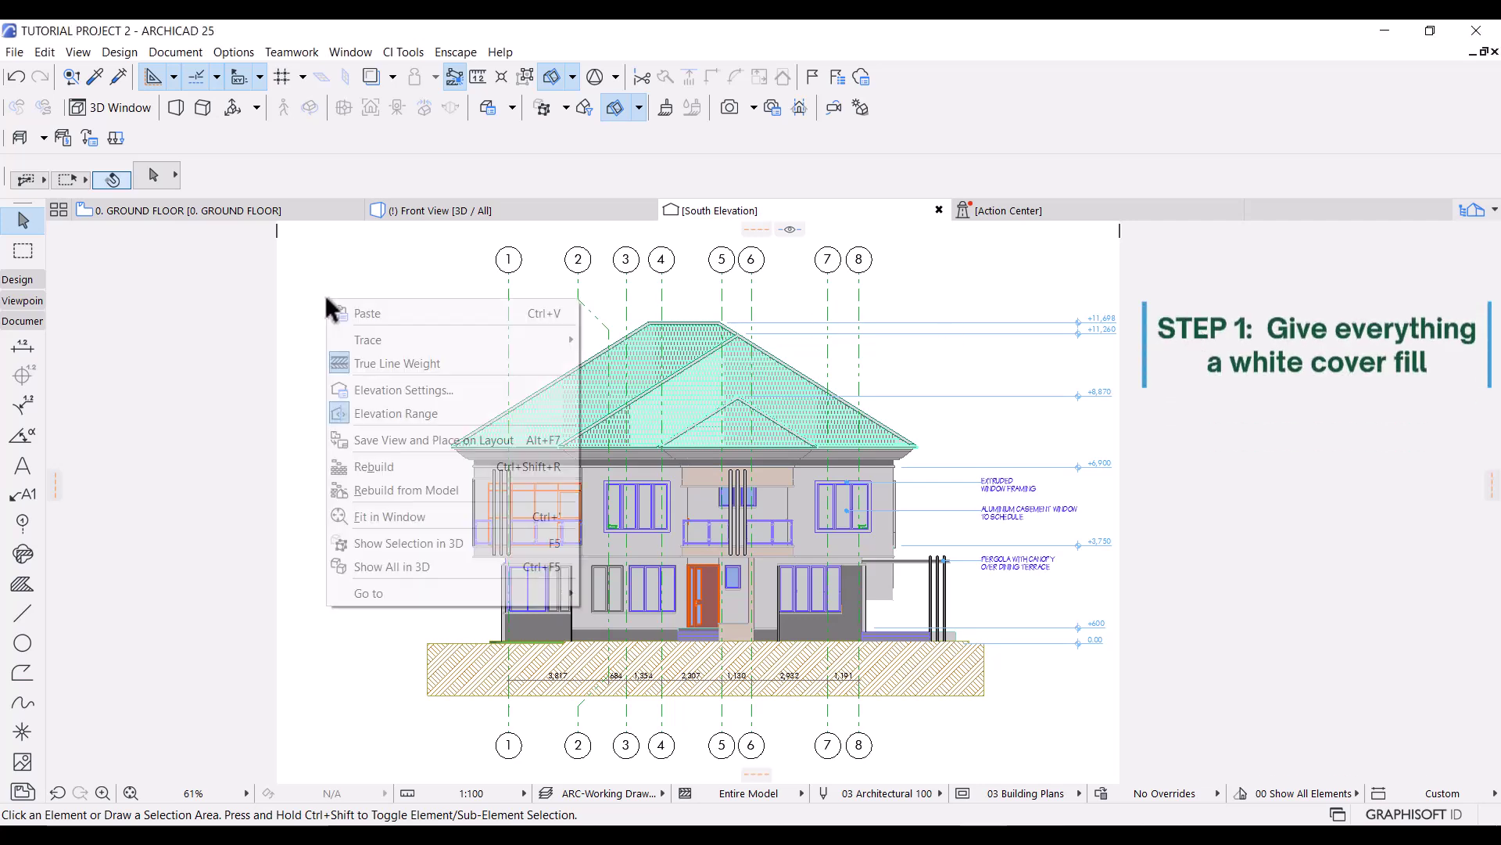
click(396, 386)
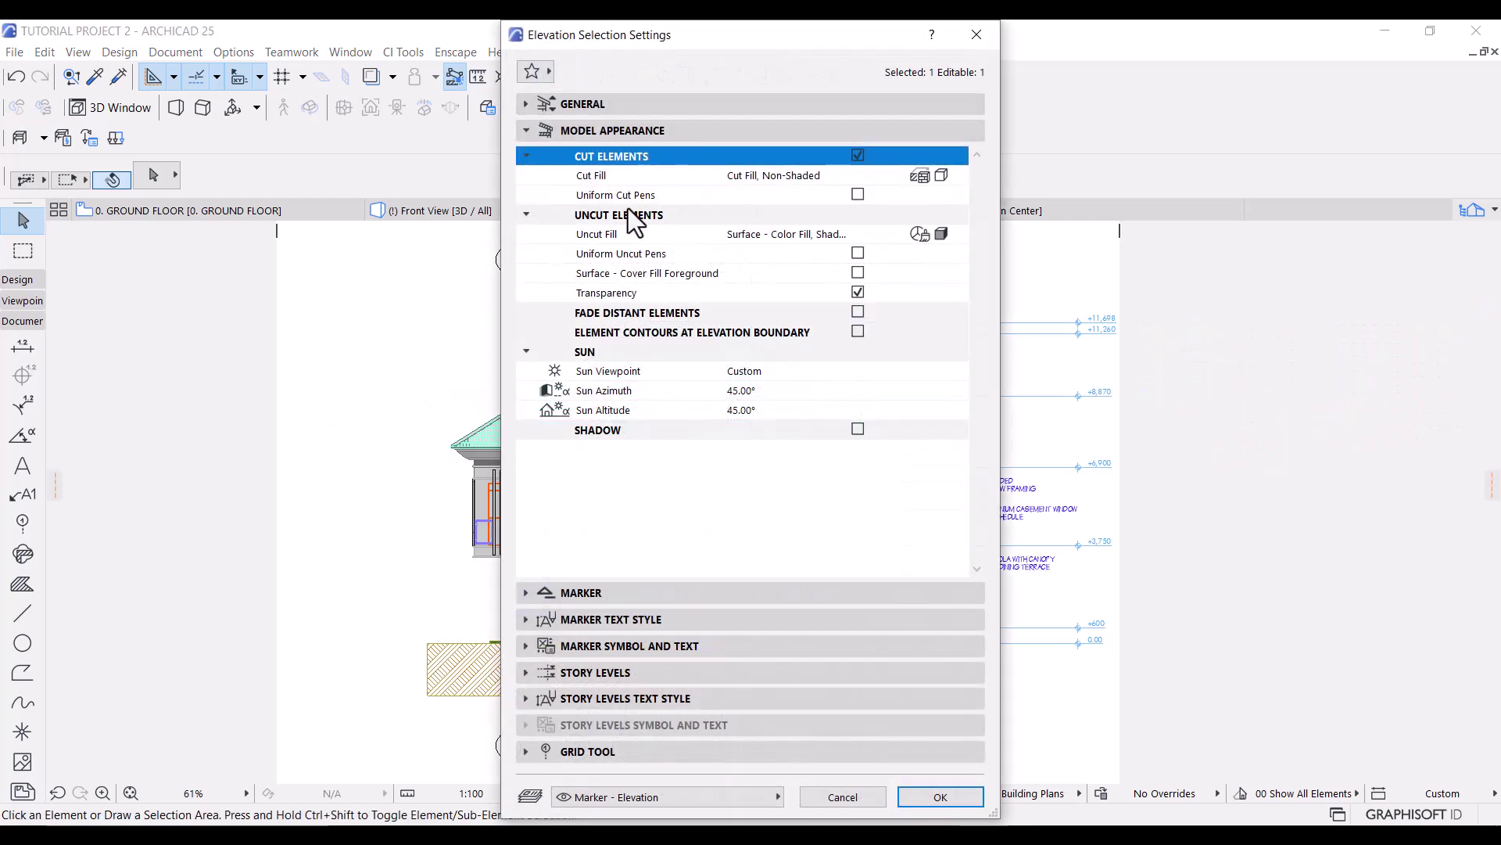
click(650, 234)
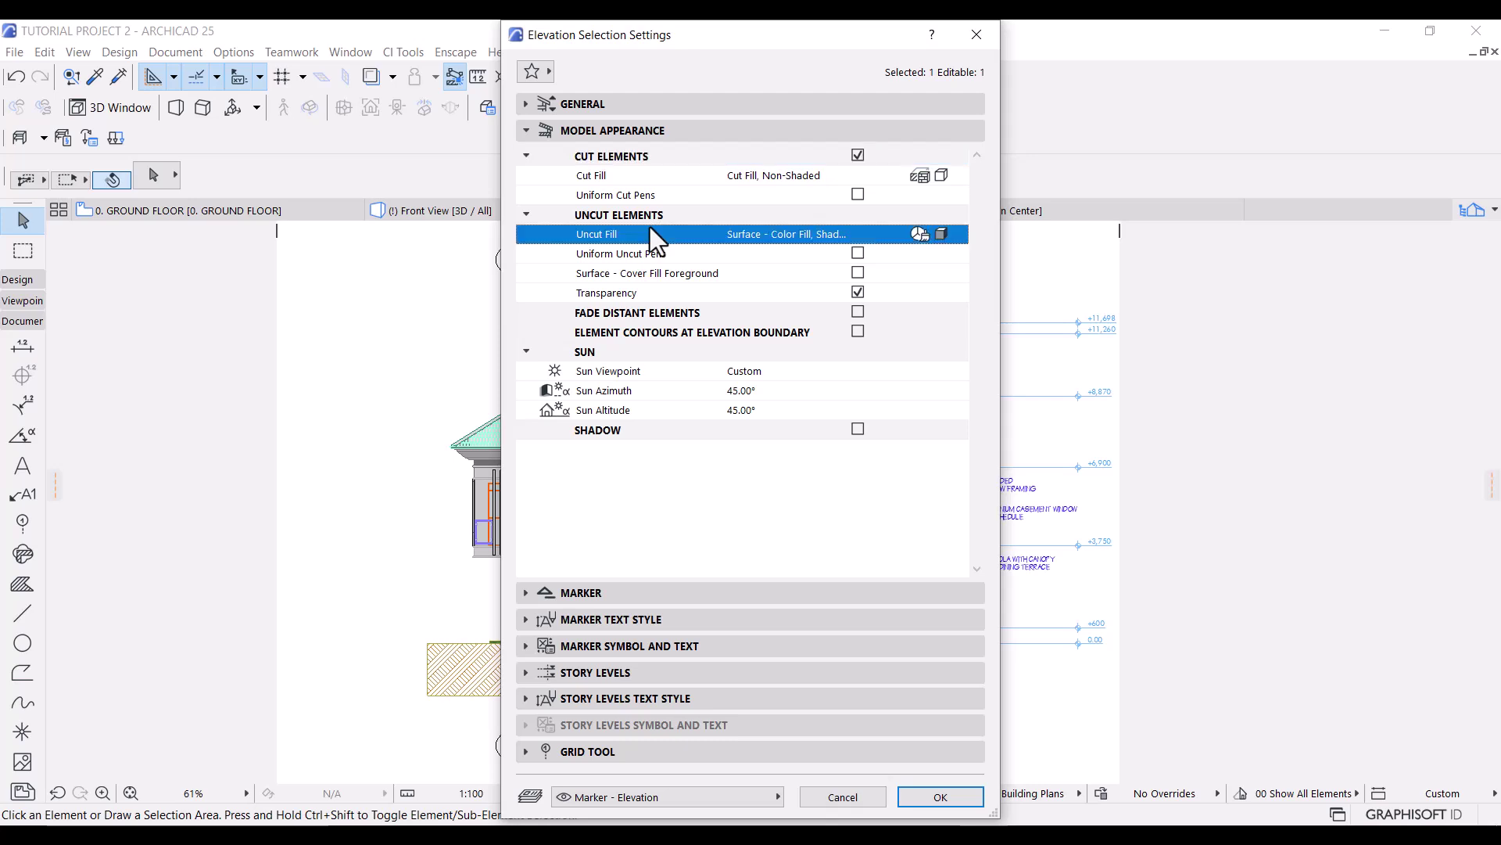
click(958, 234)
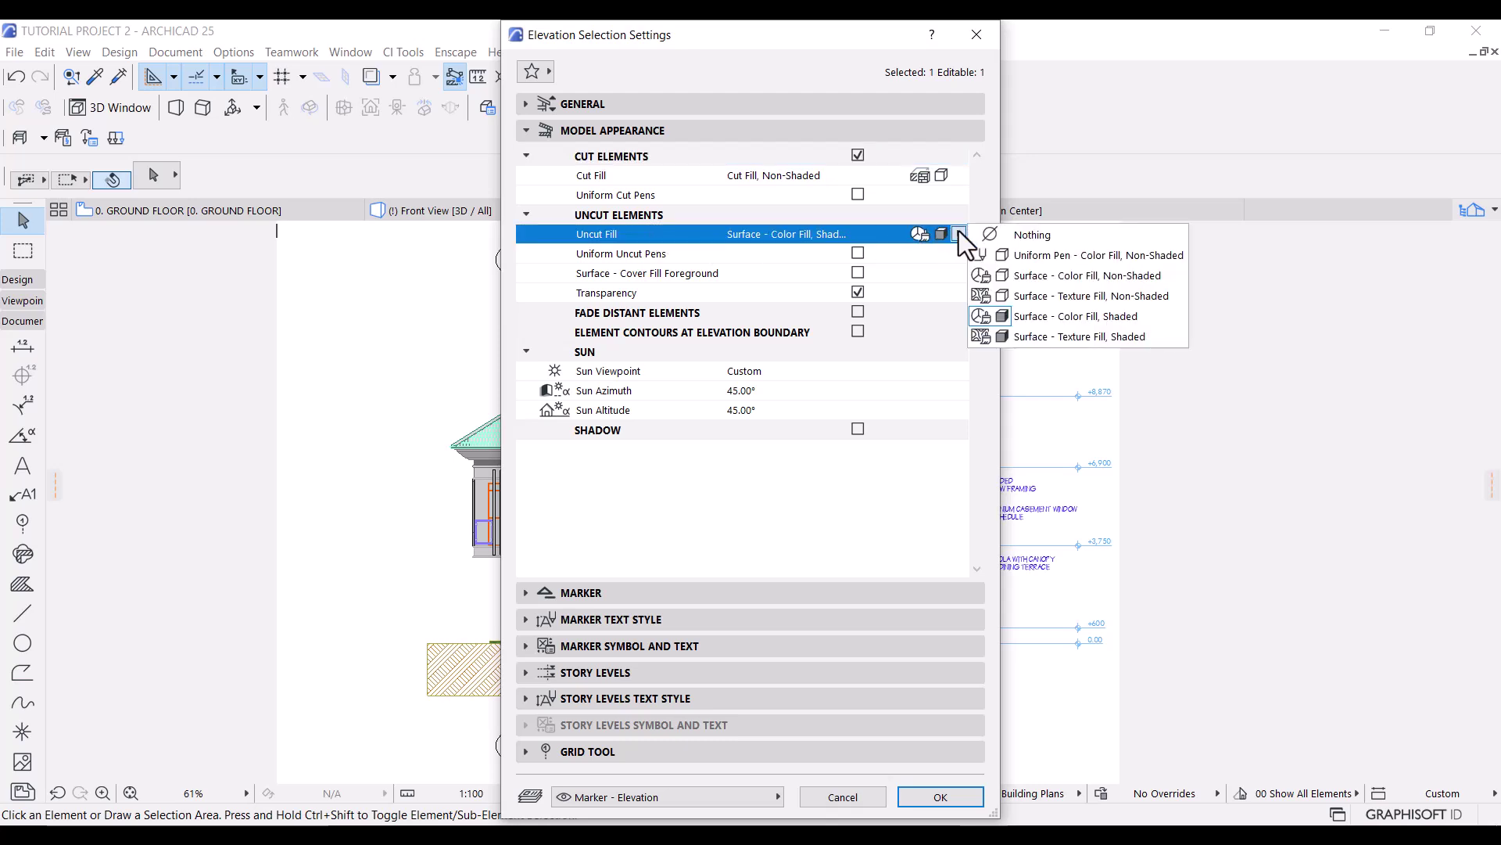
click(1035, 253)
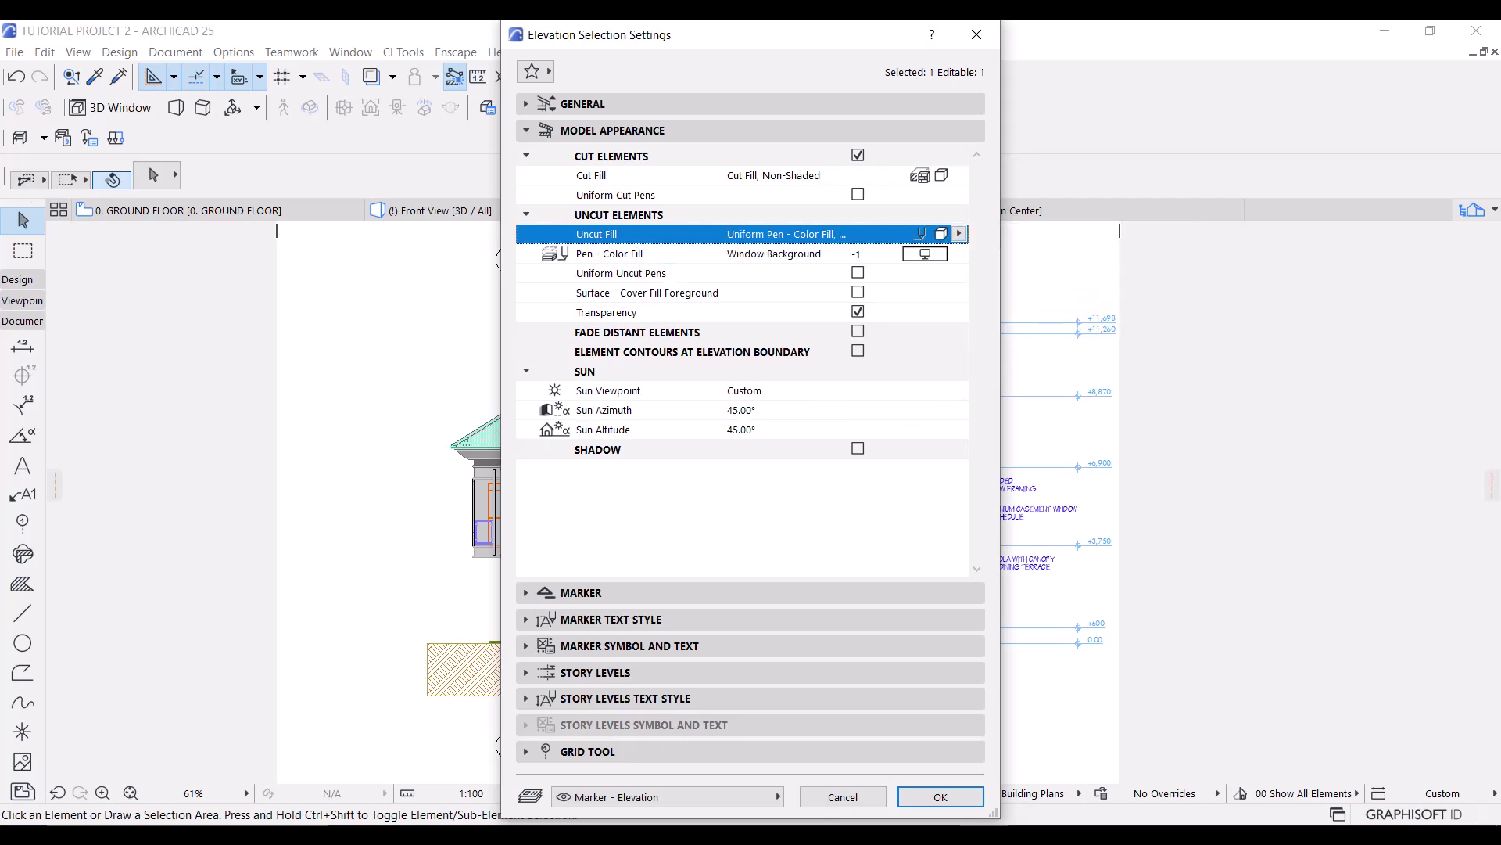
click(946, 797)
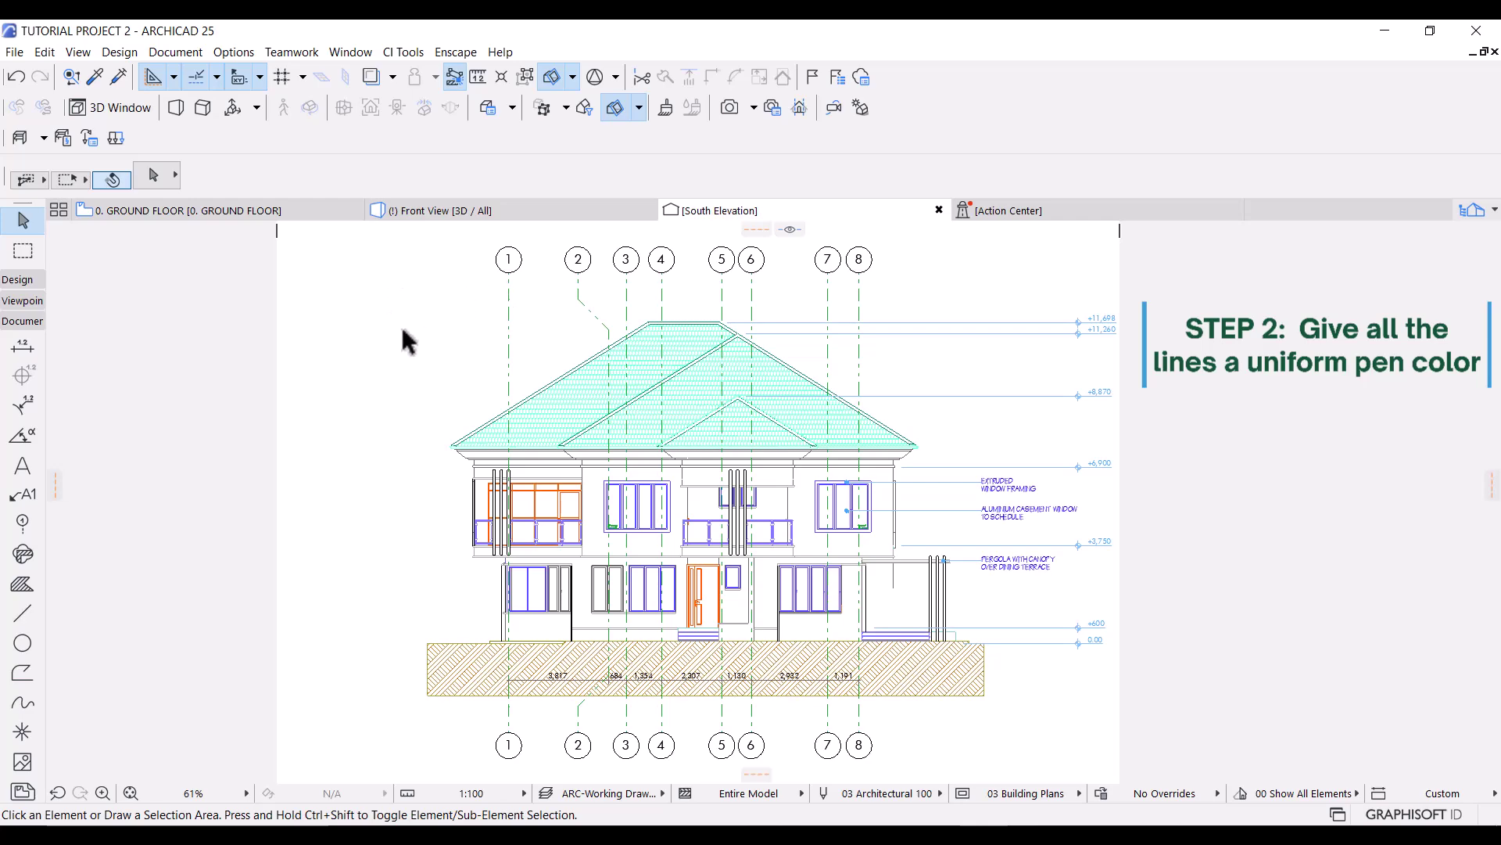
Enable Uniform Uncut Pens in Elevation Settings, keeping Uncut Line Pen 81
right_click(317, 297)
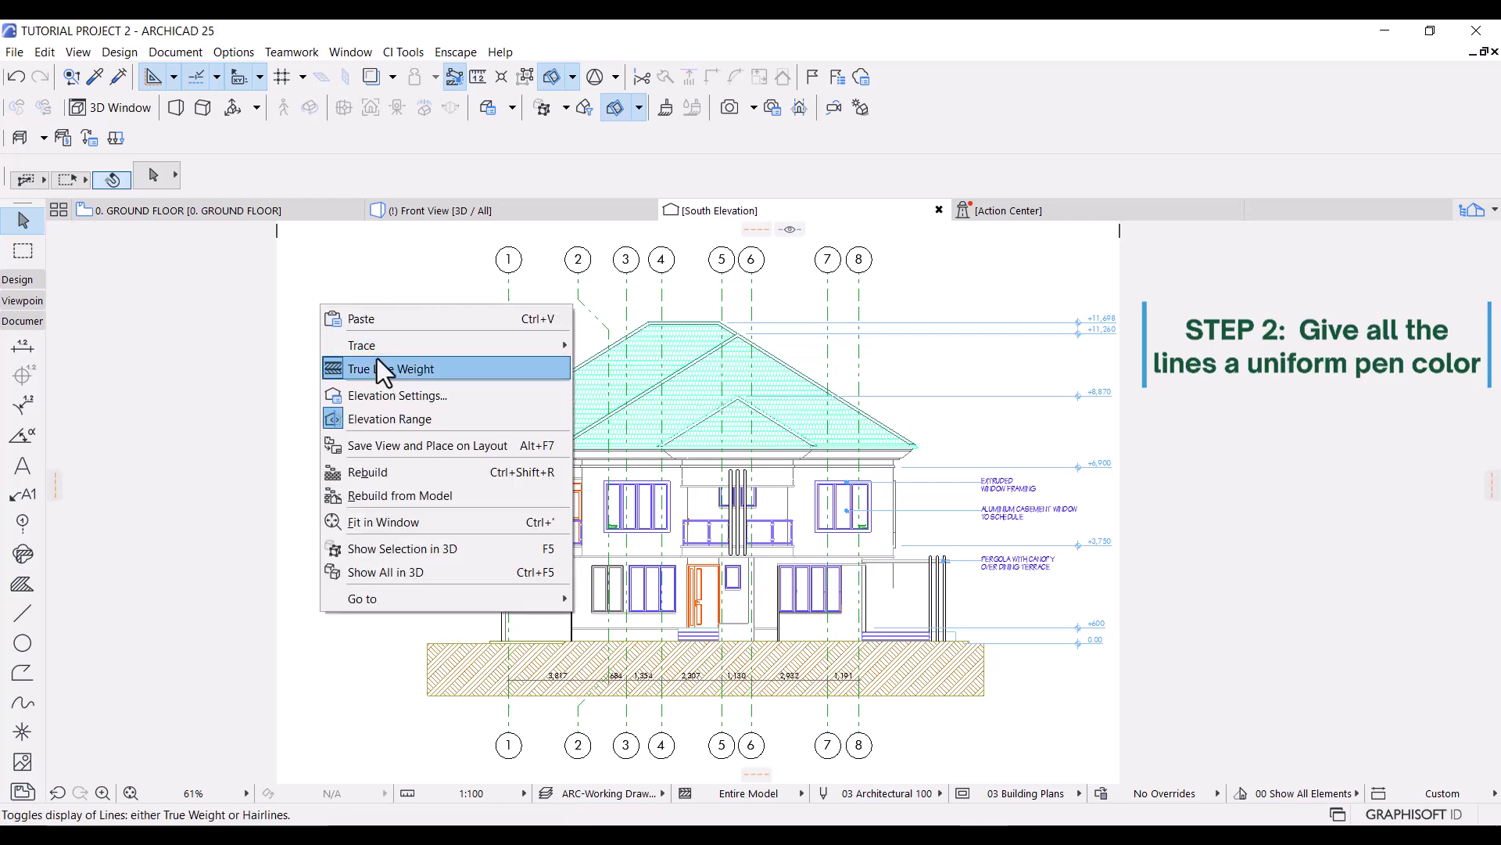
click(387, 391)
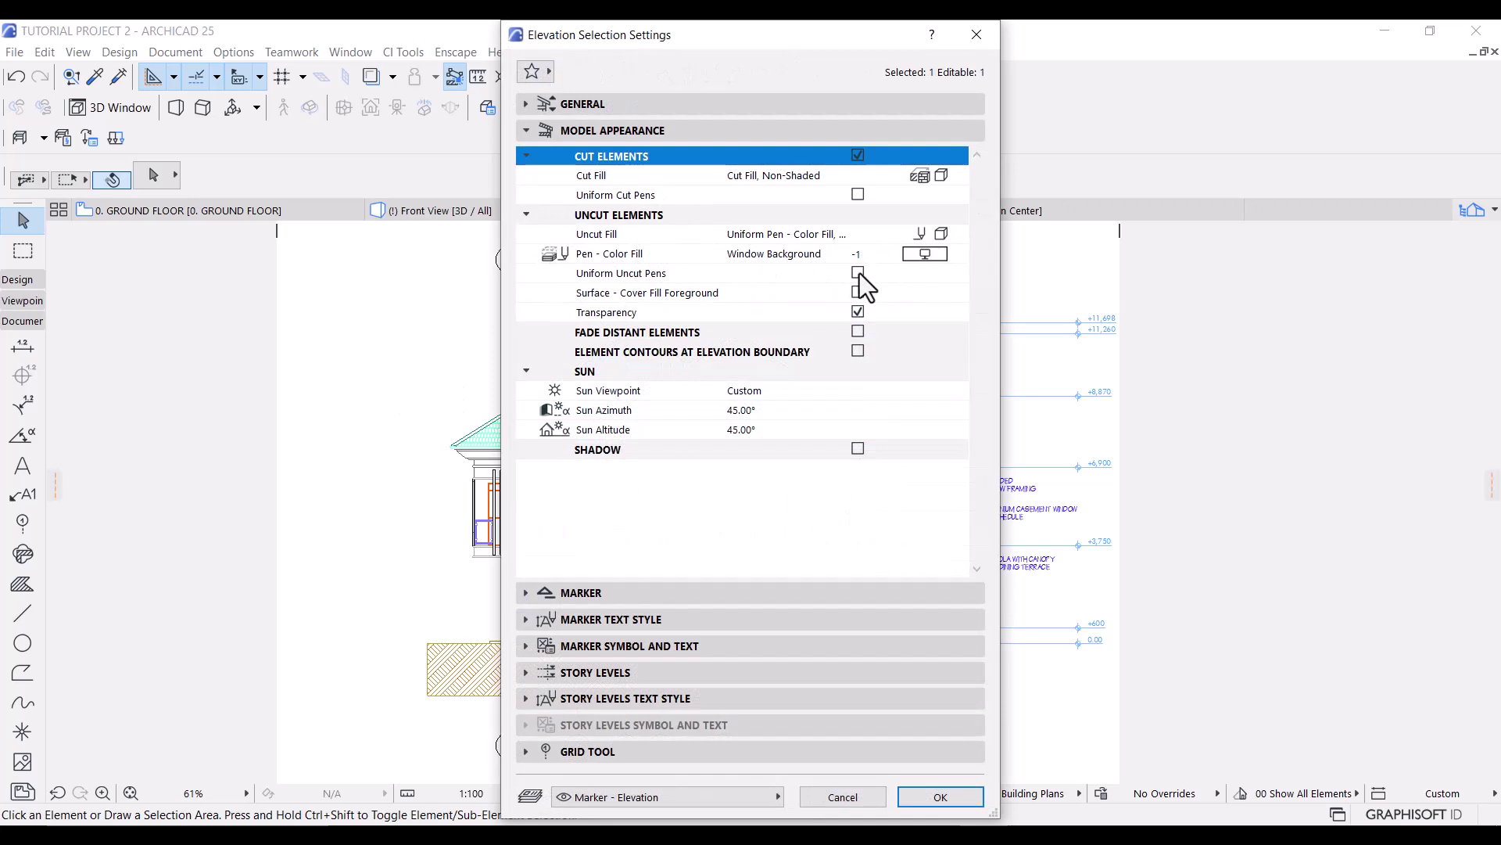
click(857, 274)
click(931, 292)
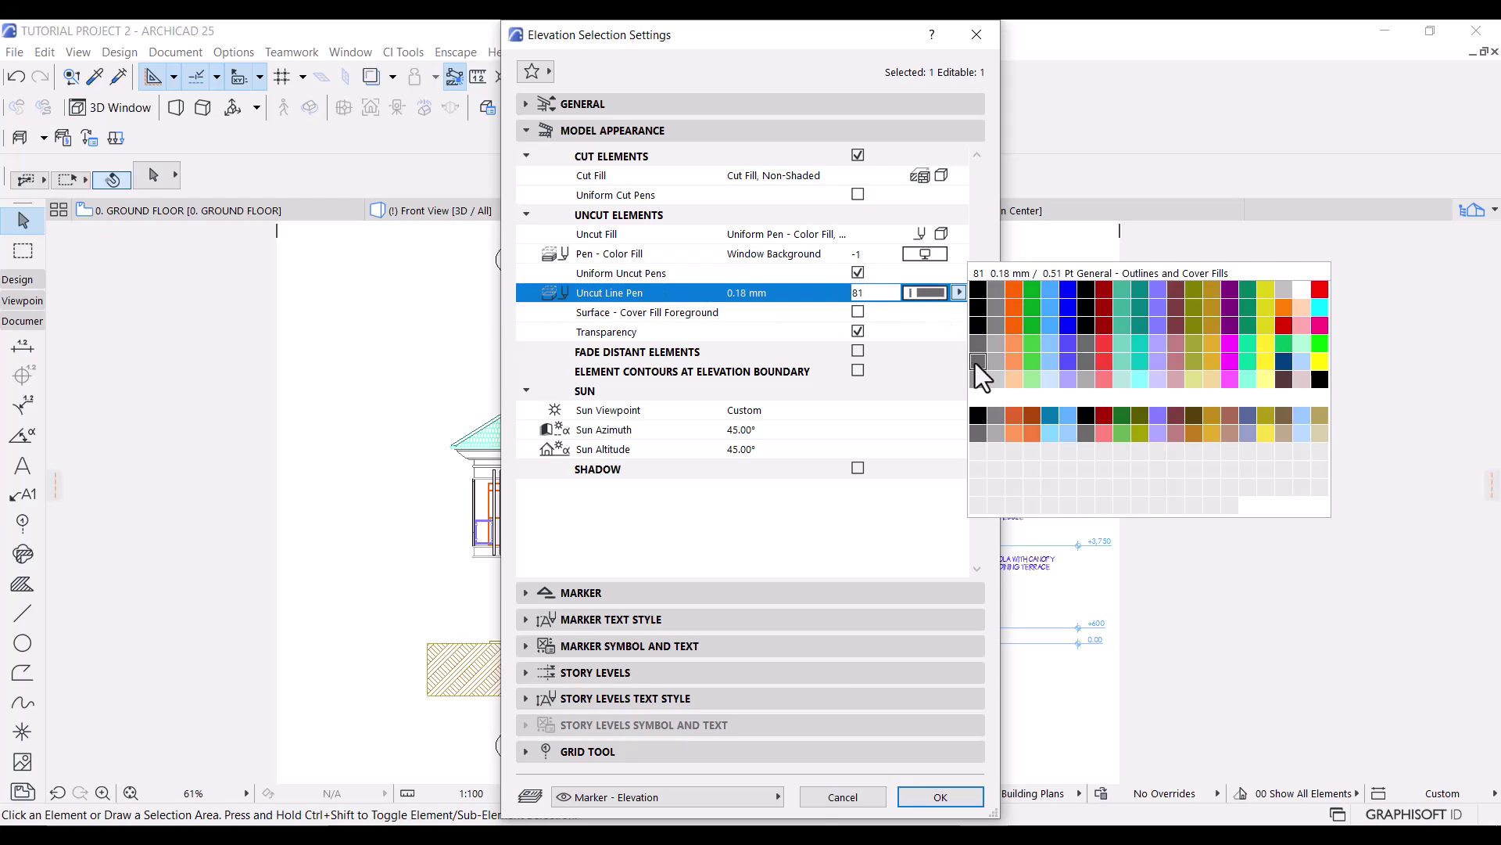
click(927, 798)
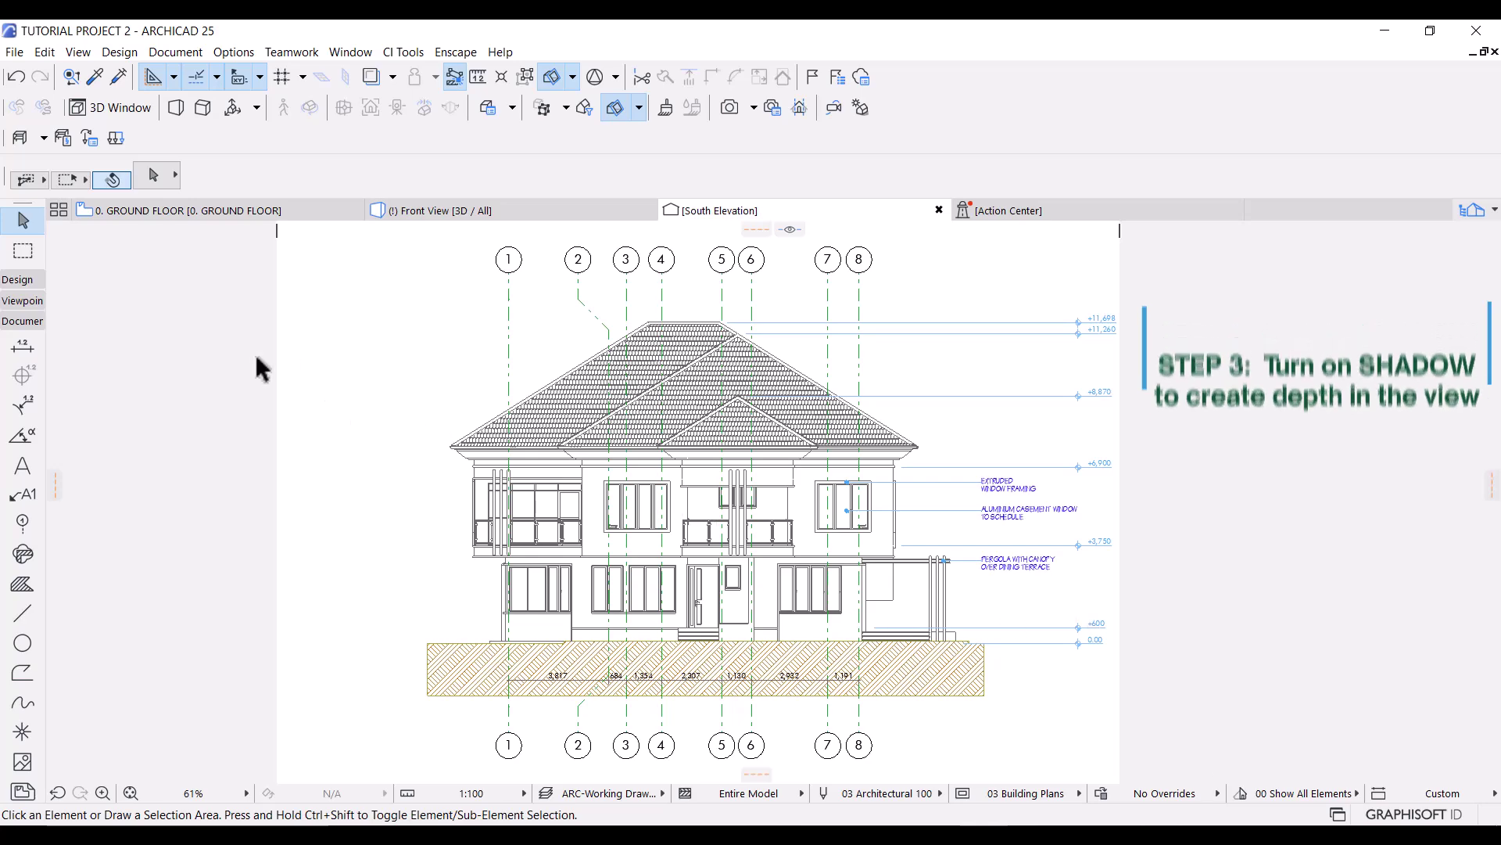
Turn on Shadow with a 50 % fill and foreground pen 61, and turn Transparency off
right_click(311, 324)
click(358, 414)
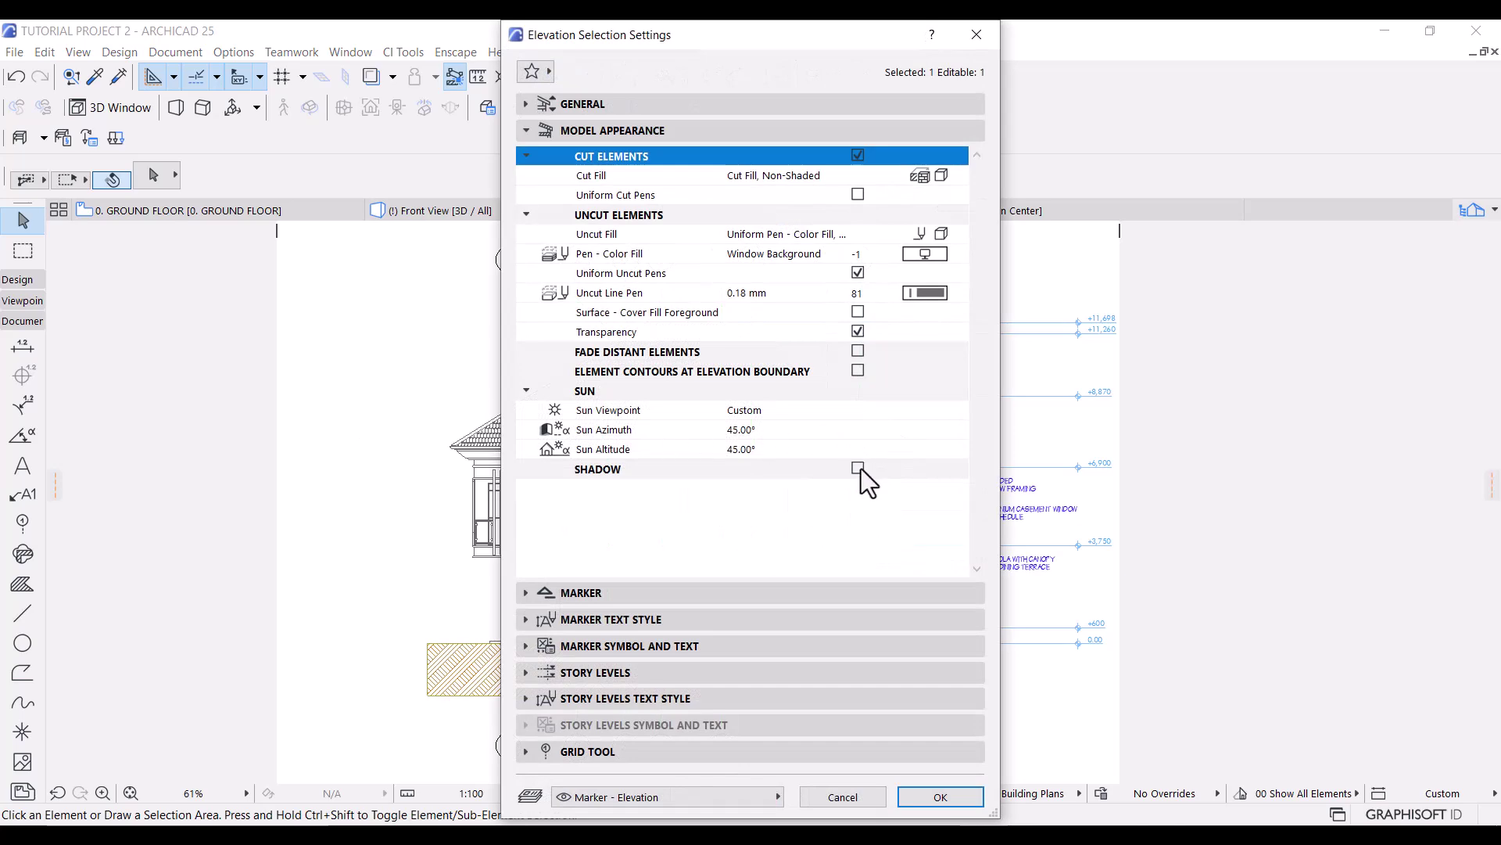
click(858, 468)
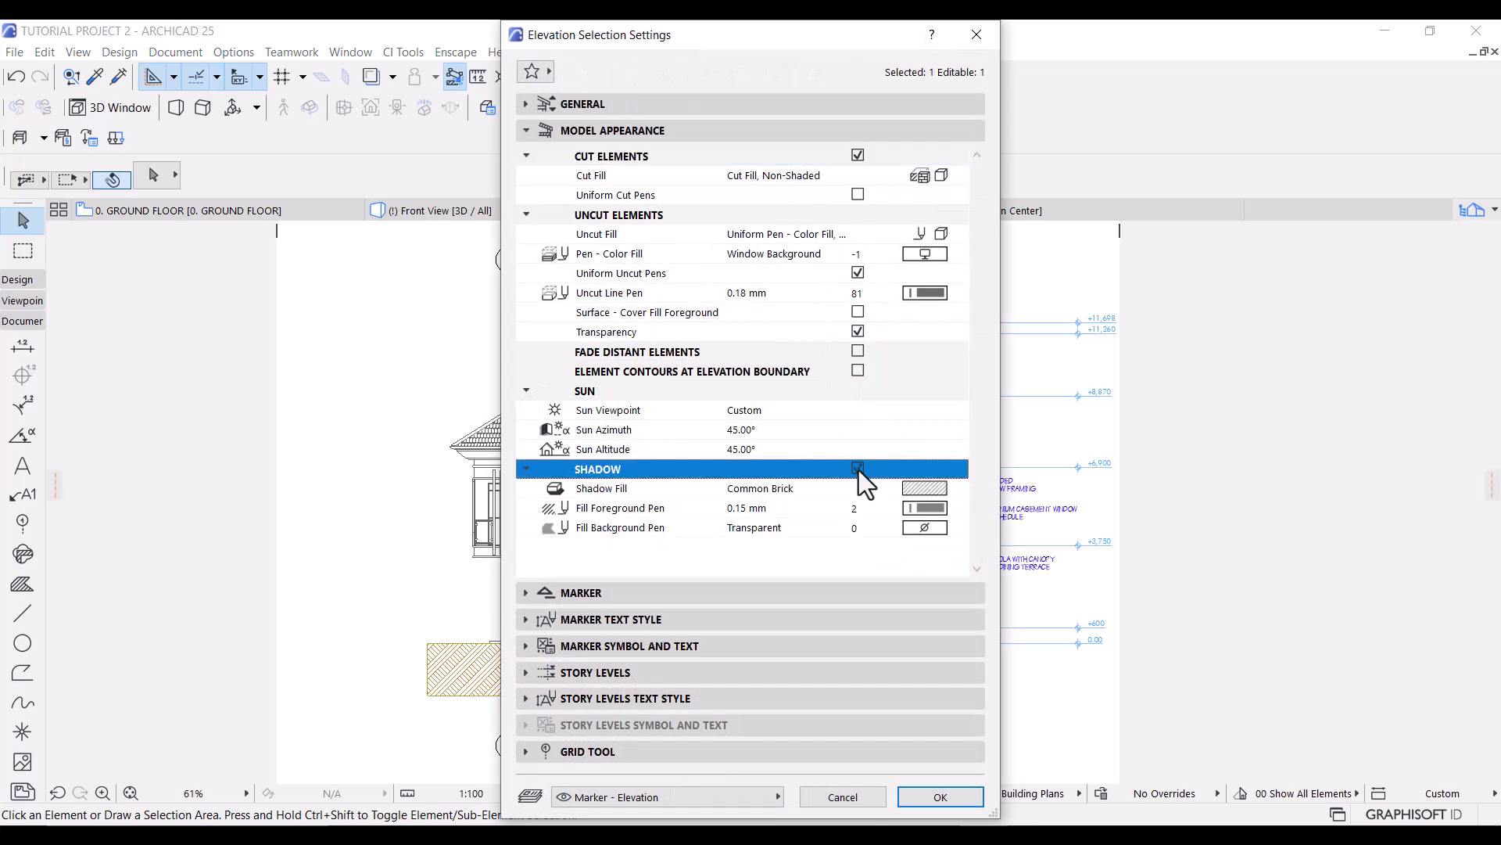
click(938, 487)
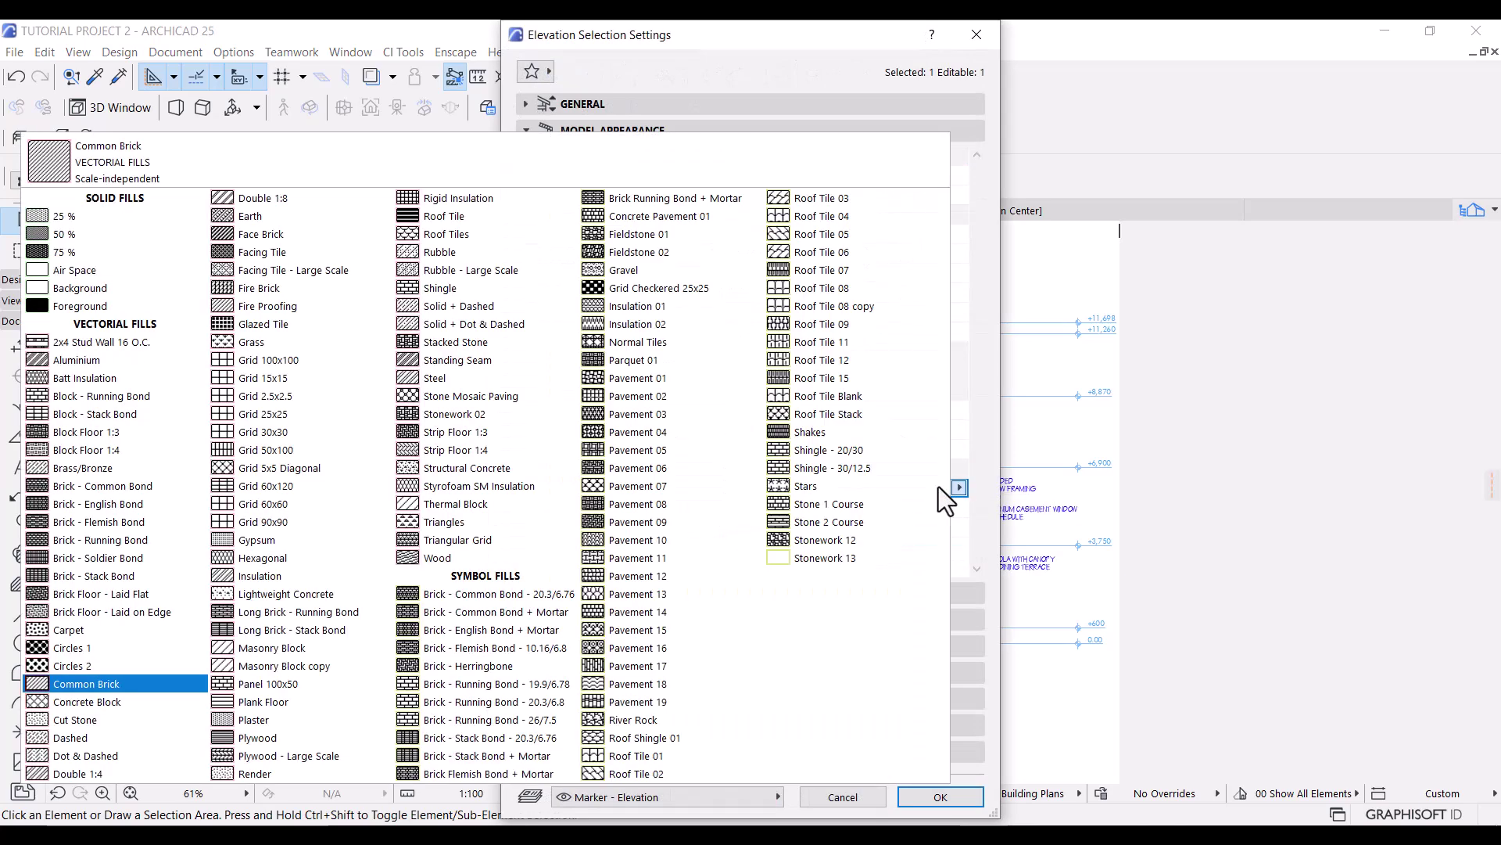
click(87, 234)
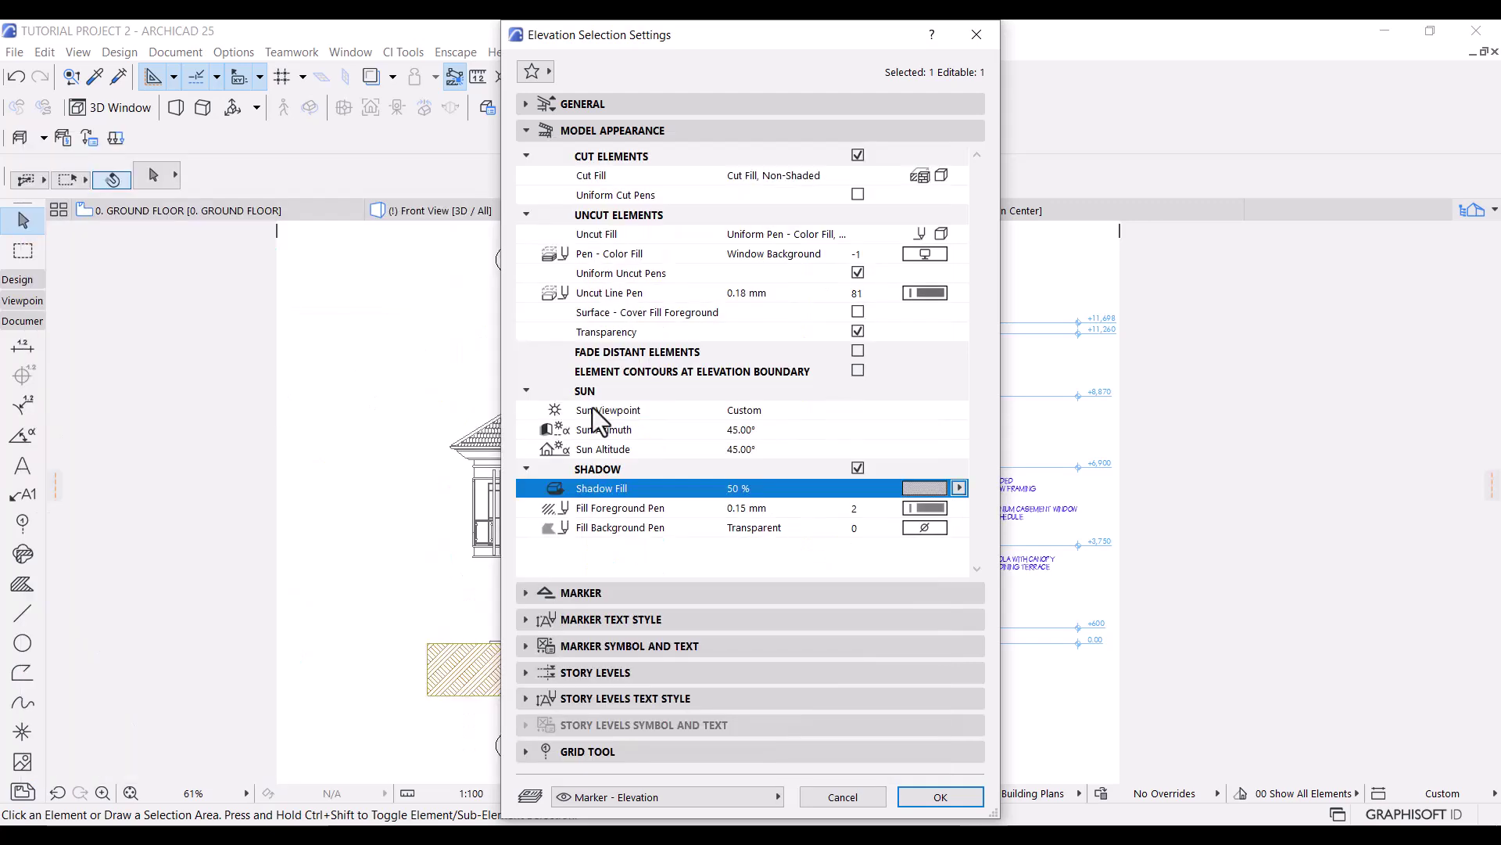
click(920, 509)
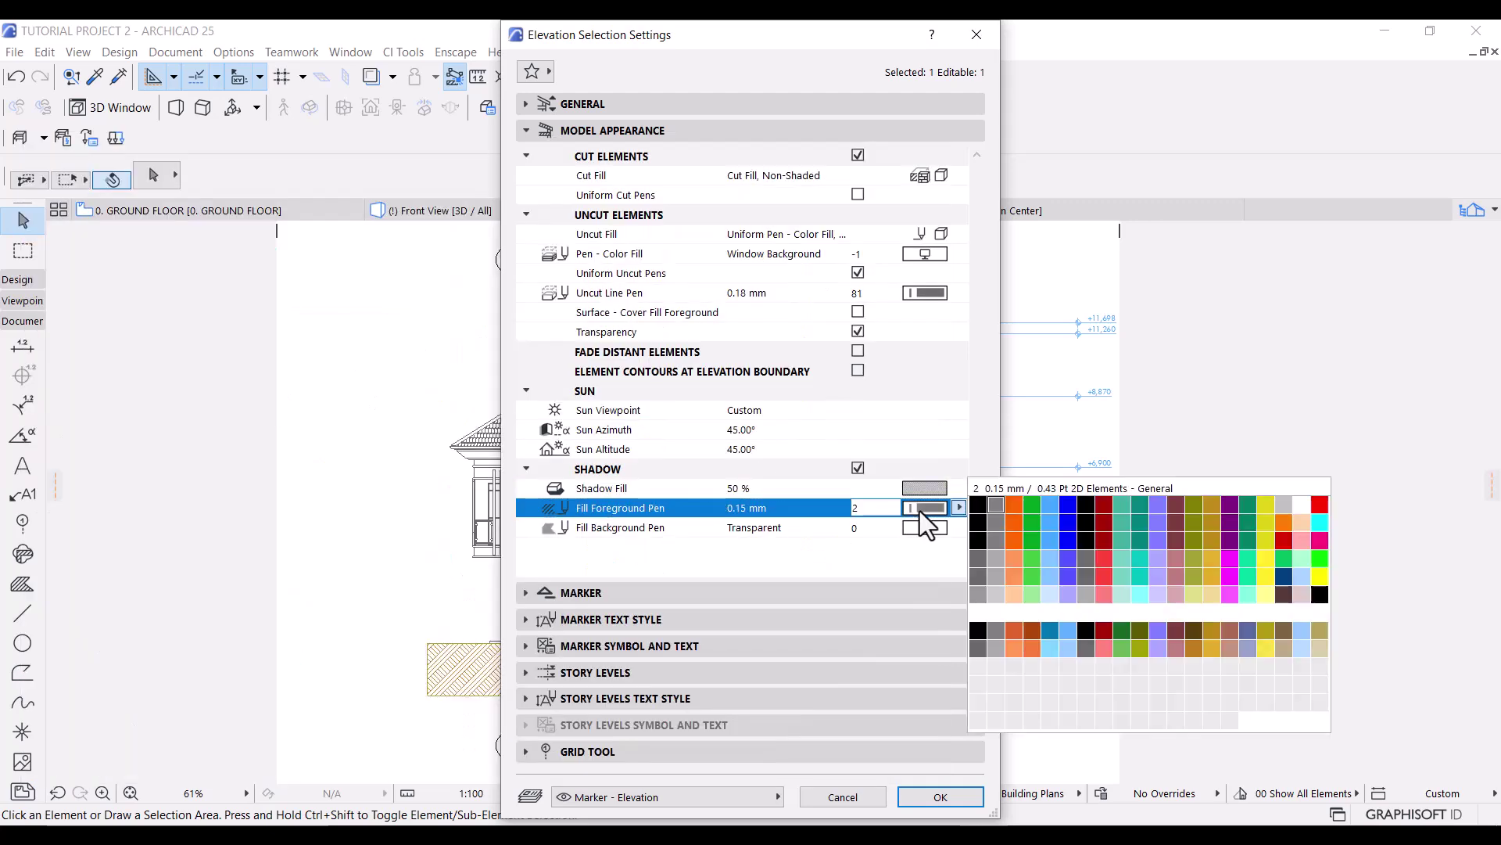
click(978, 559)
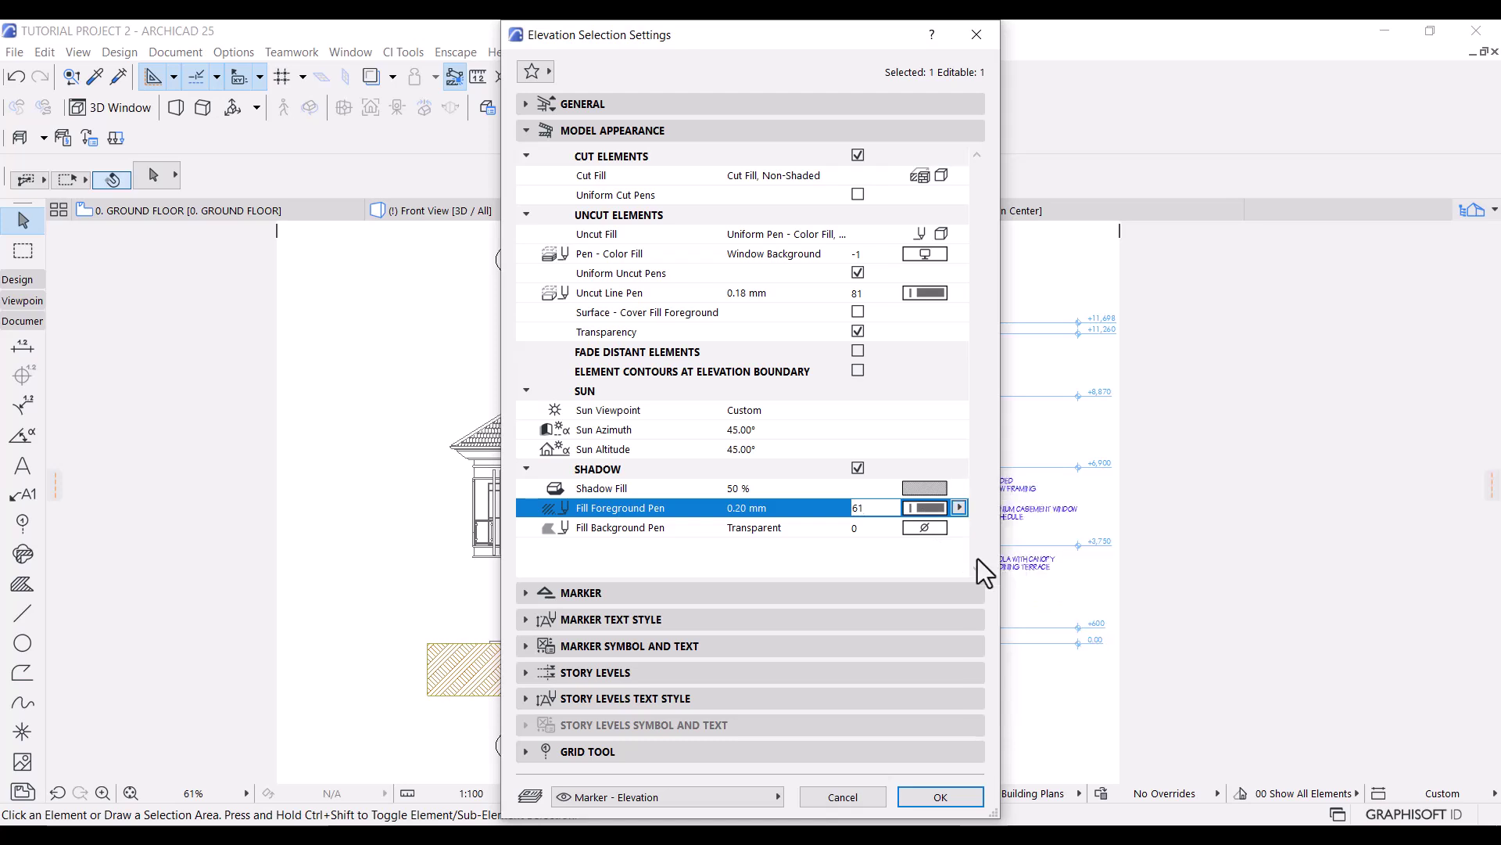
click(860, 332)
click(861, 332)
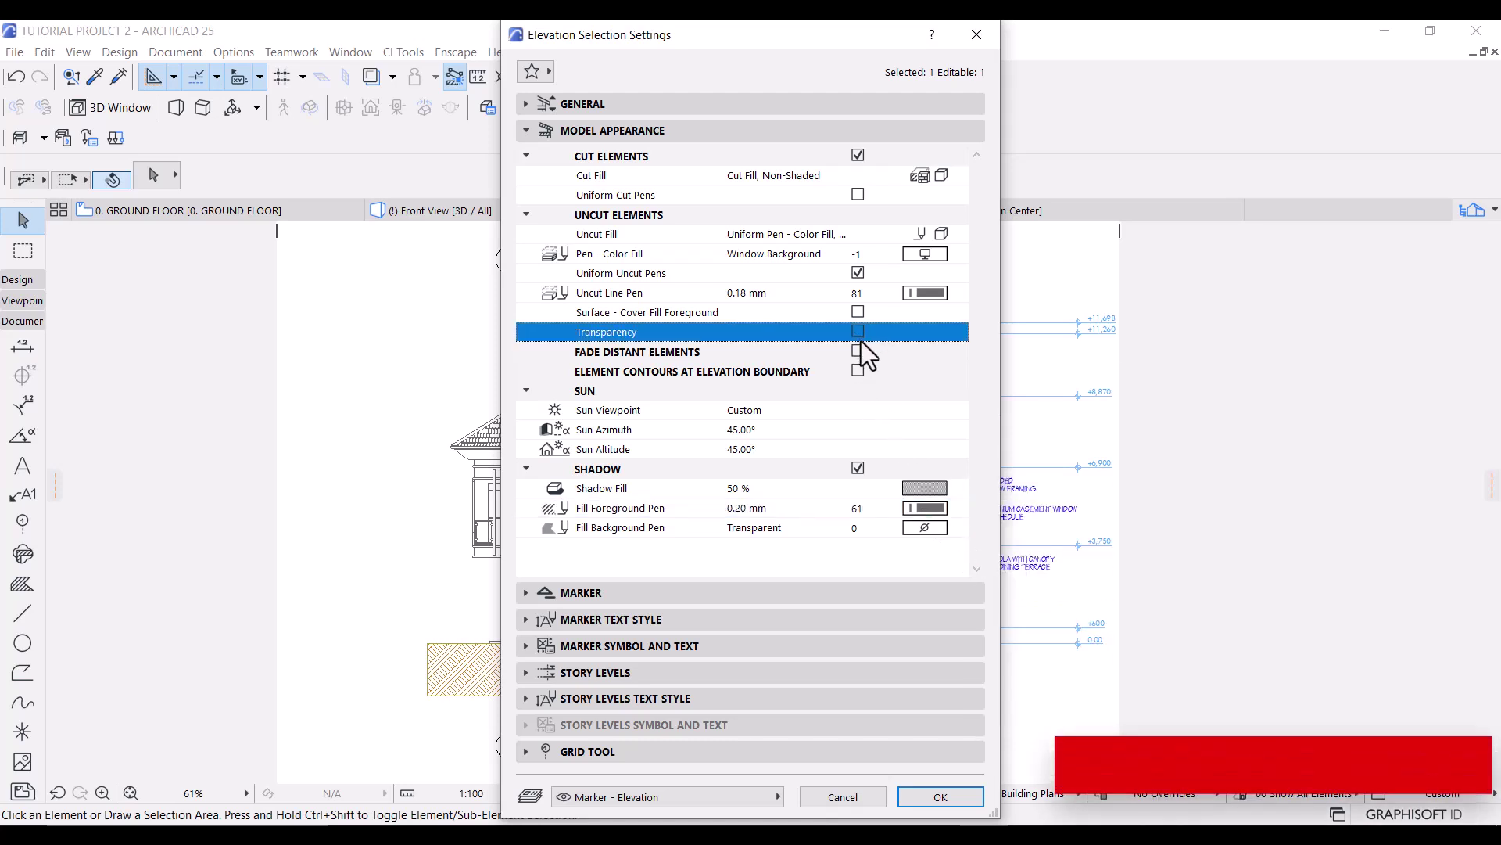
click(927, 800)
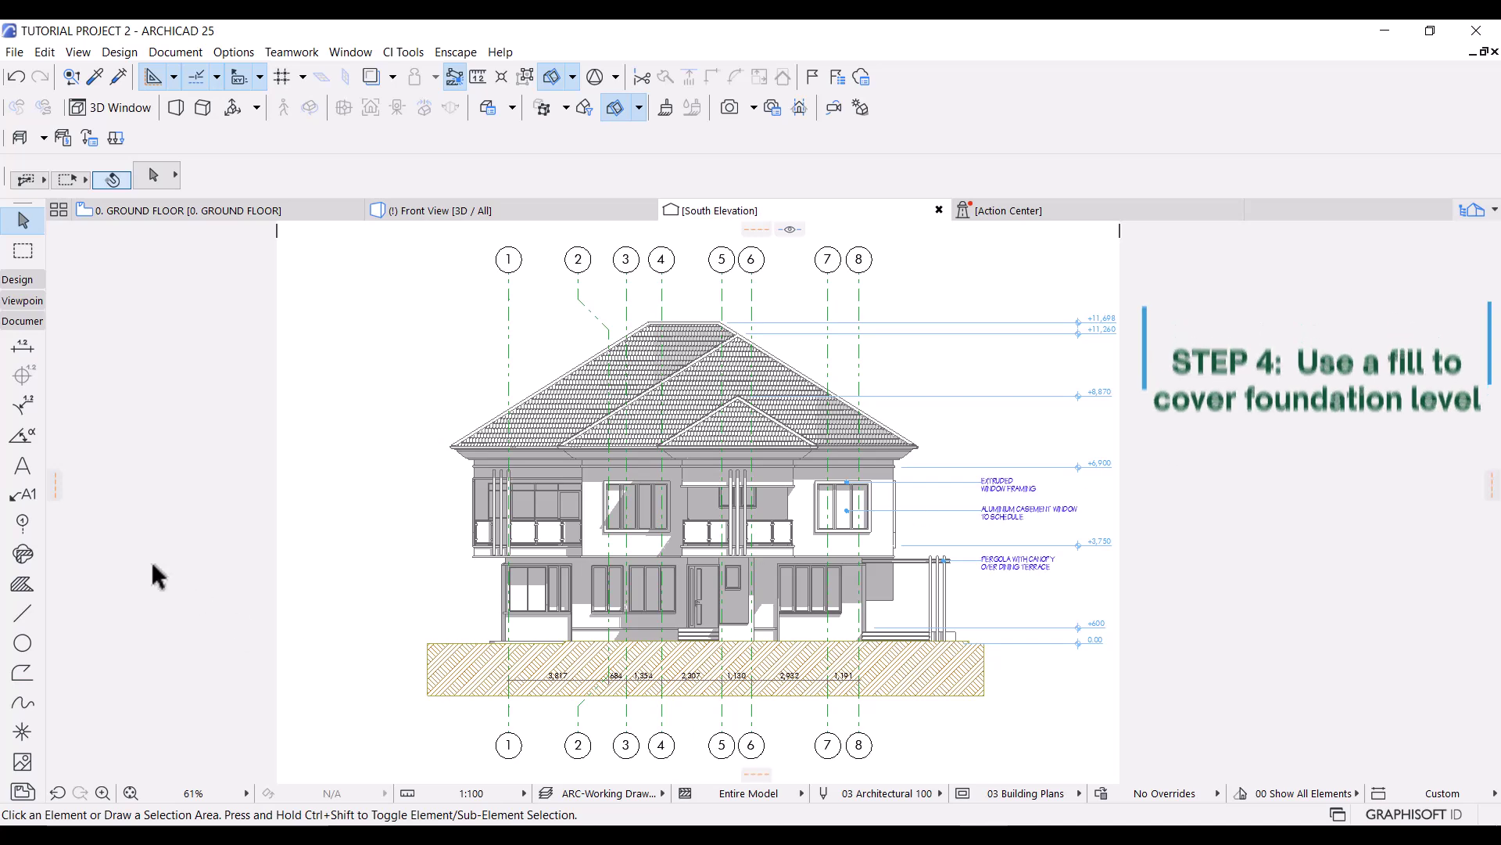
Set the Fill tool to Drafting Fill, Cut Stone pattern, with pen 107 for foreground and background
click(22, 585)
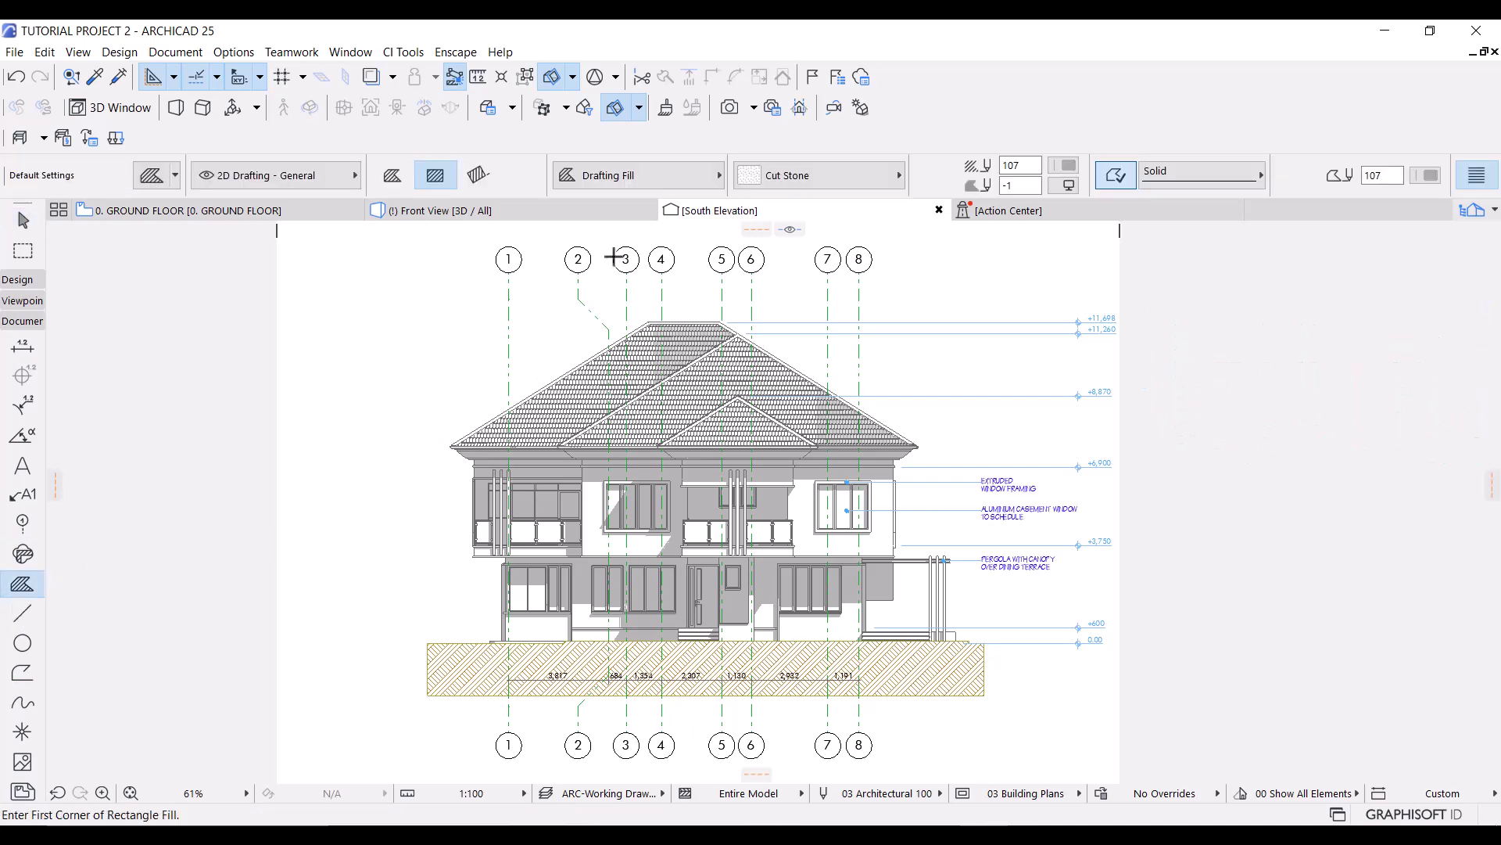
click(622, 177)
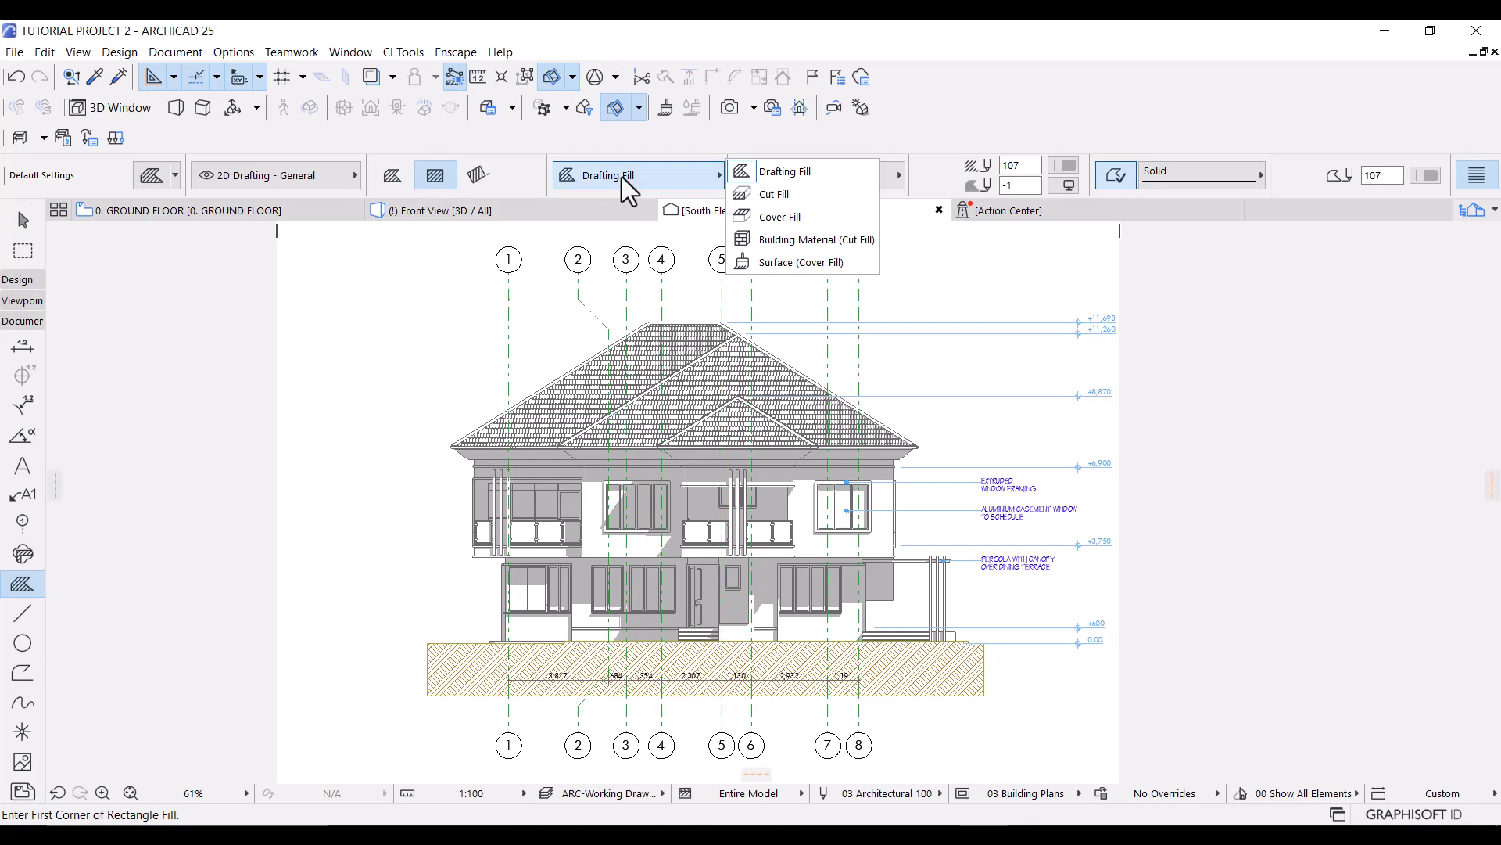
click(777, 172)
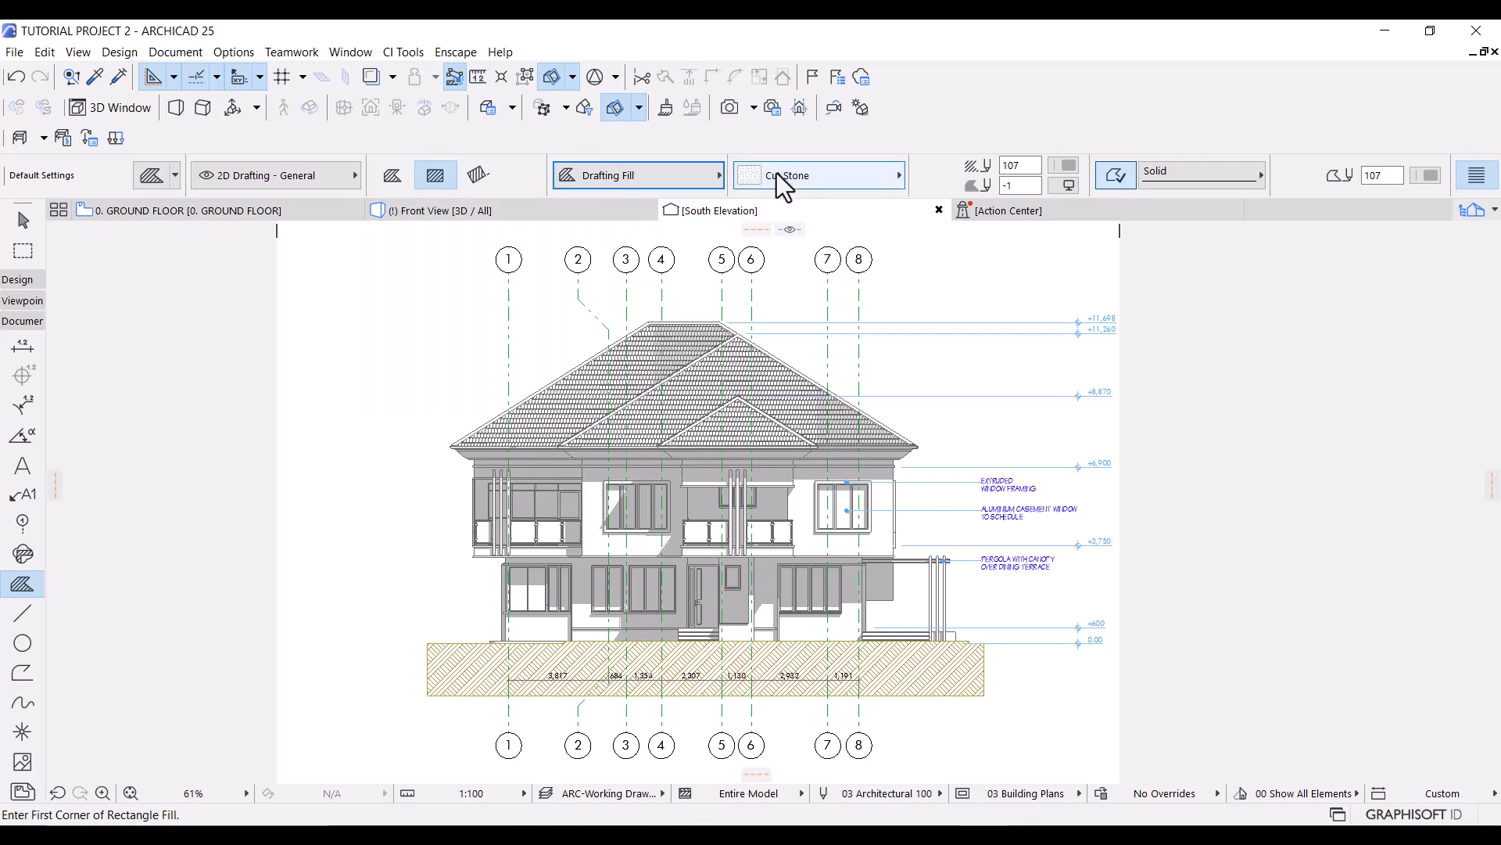
click(860, 181)
click(983, 287)
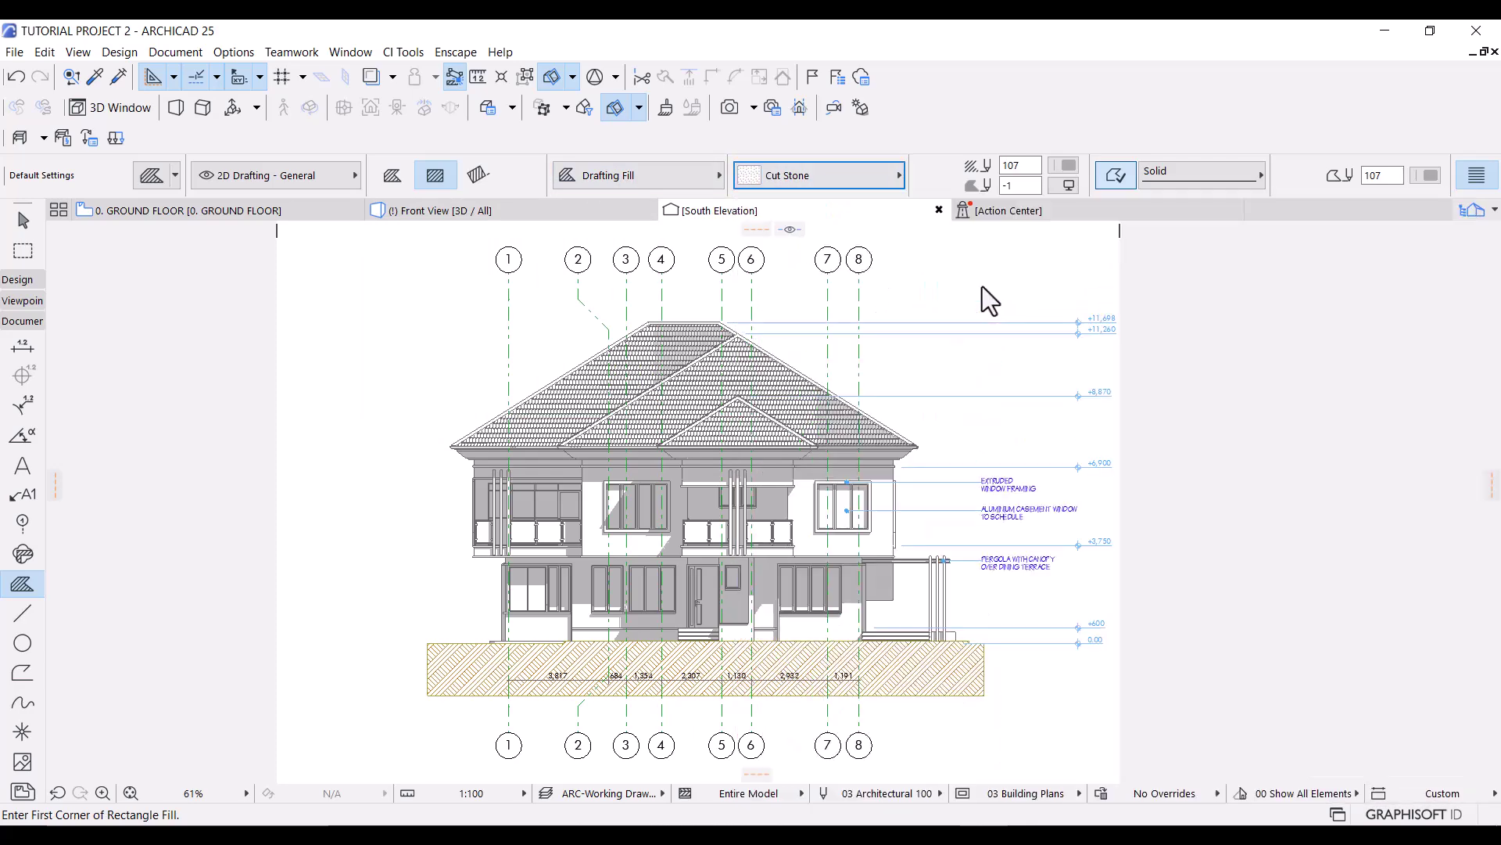
click(1066, 165)
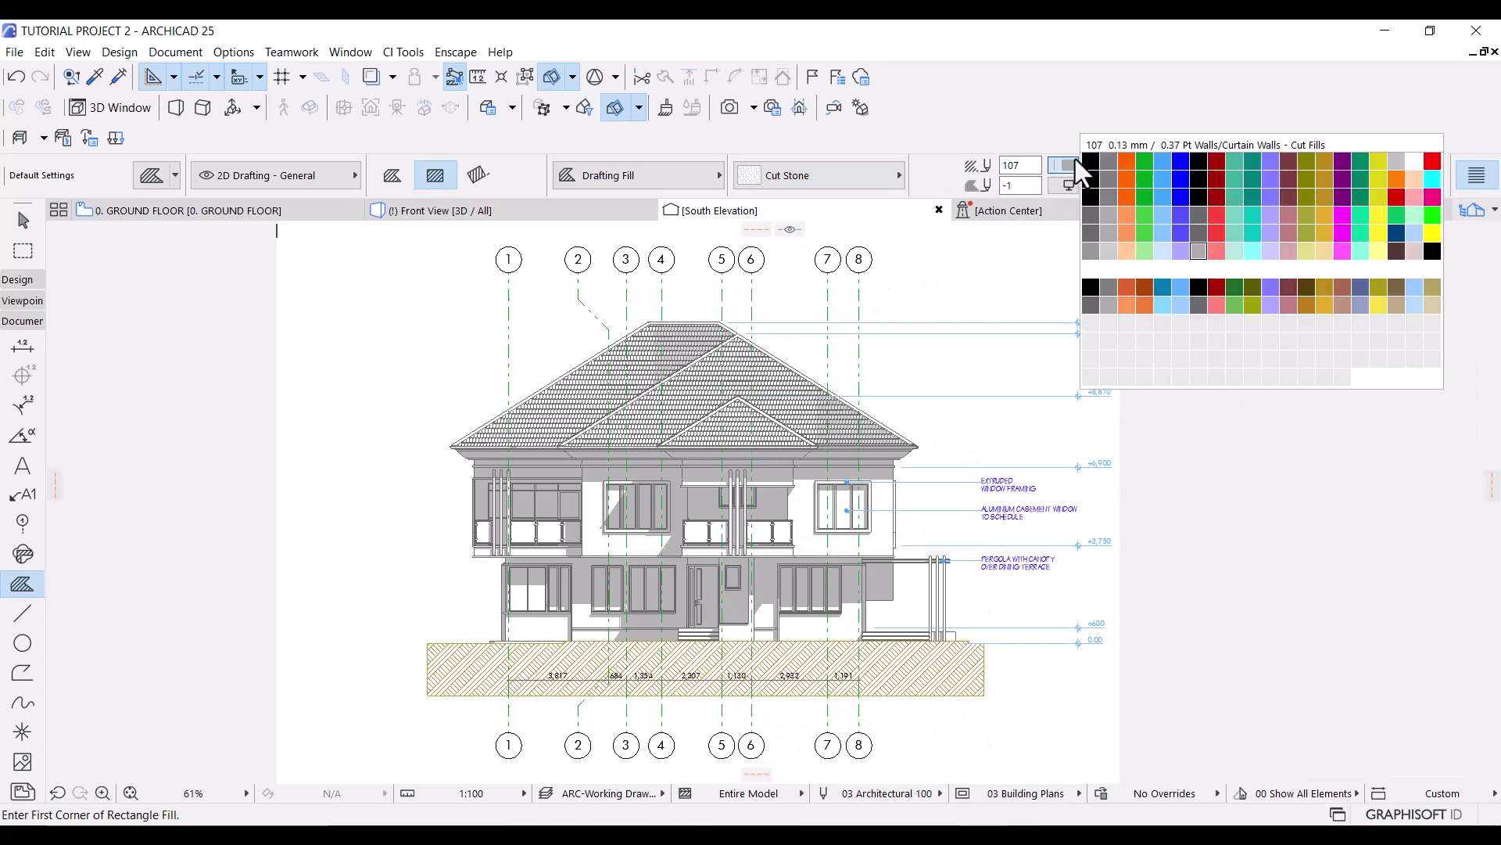
click(1202, 247)
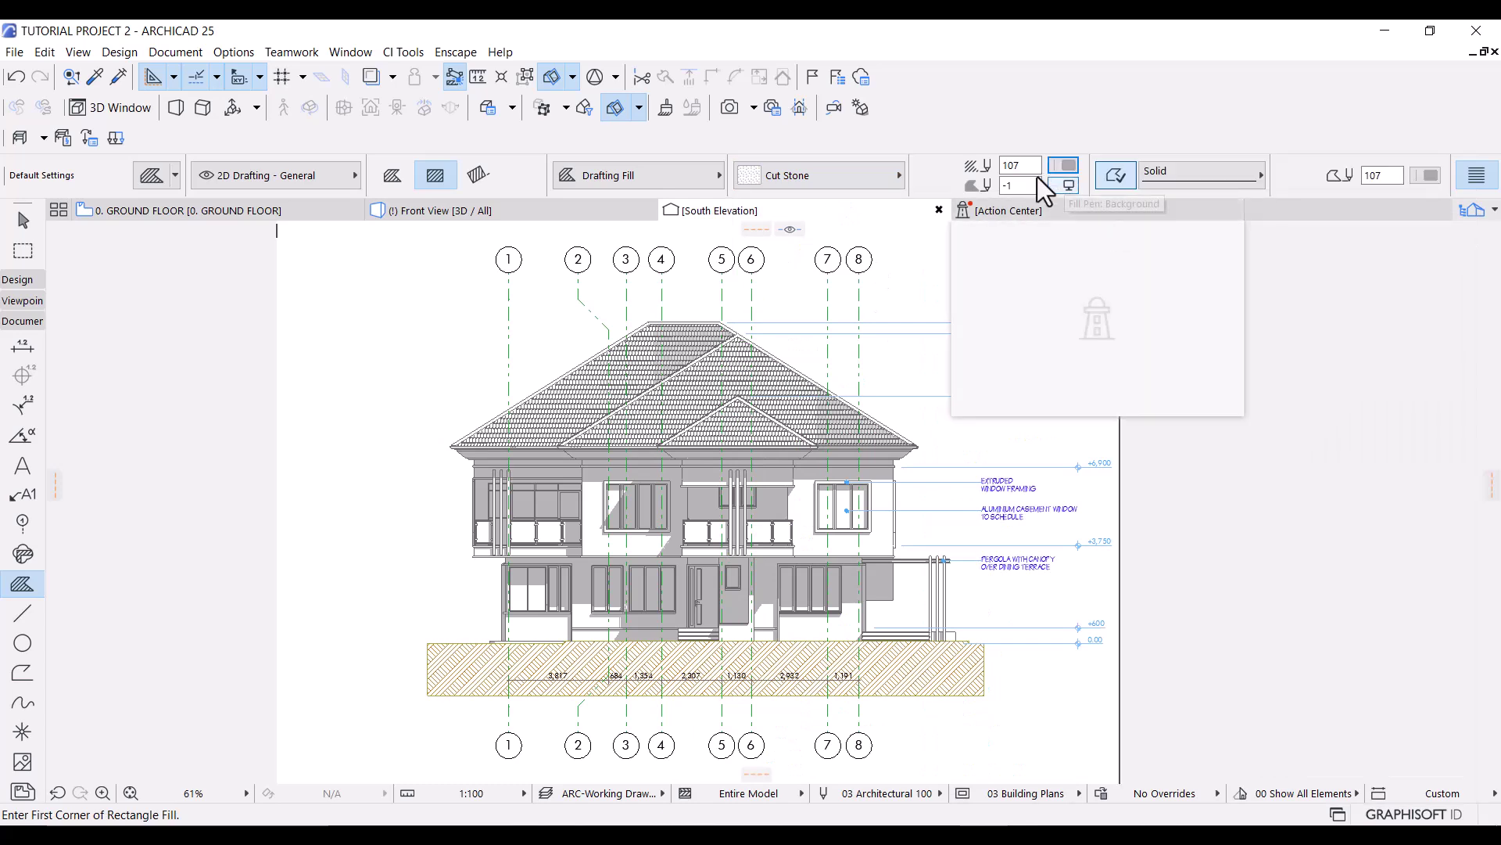
click(1431, 174)
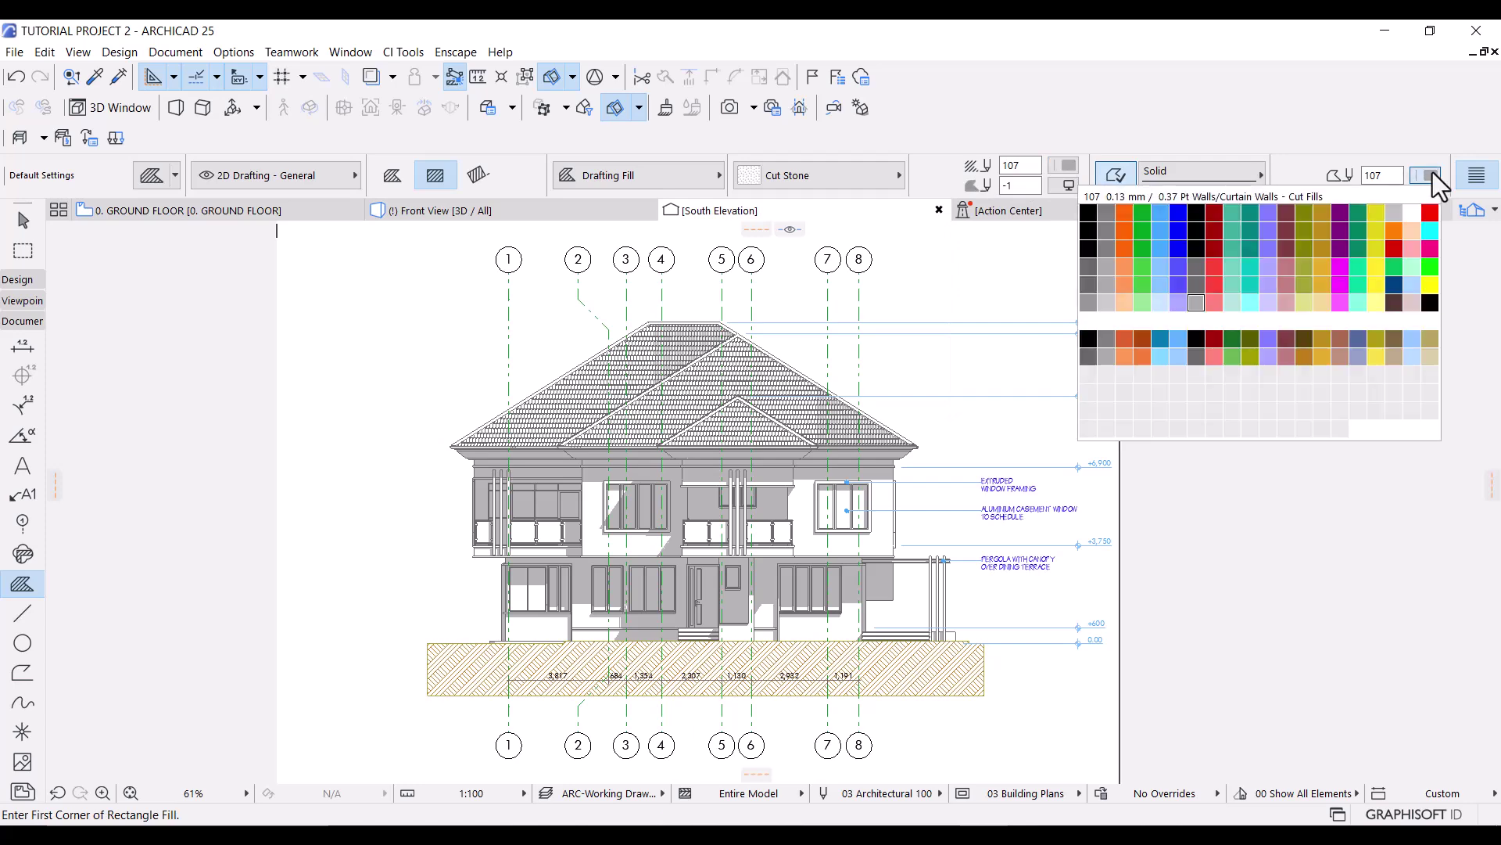
click(1197, 302)
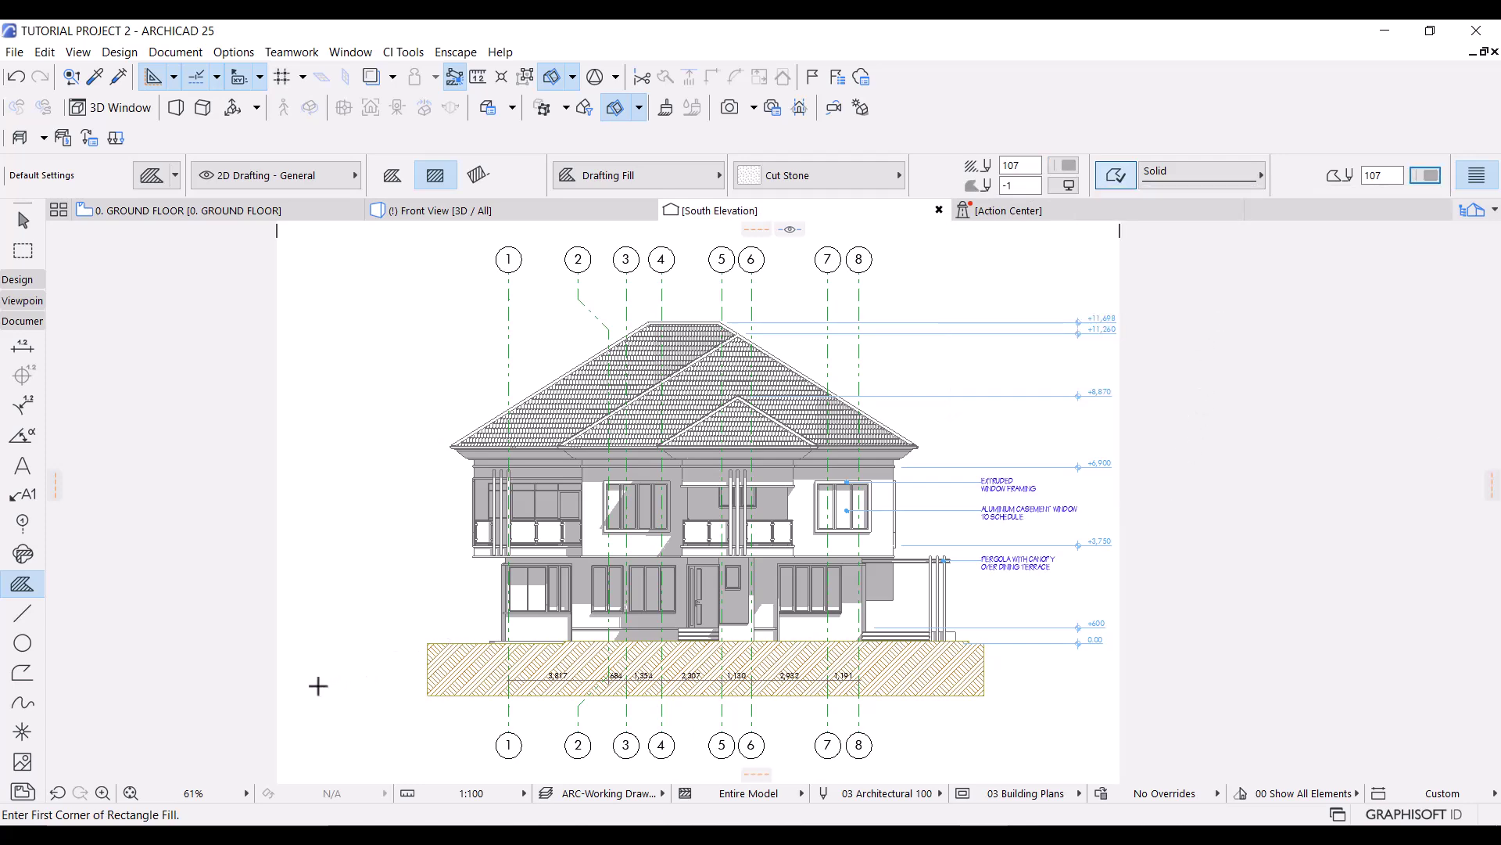
Draw a first ground fill band beneath the foundation and select it
click(287, 708)
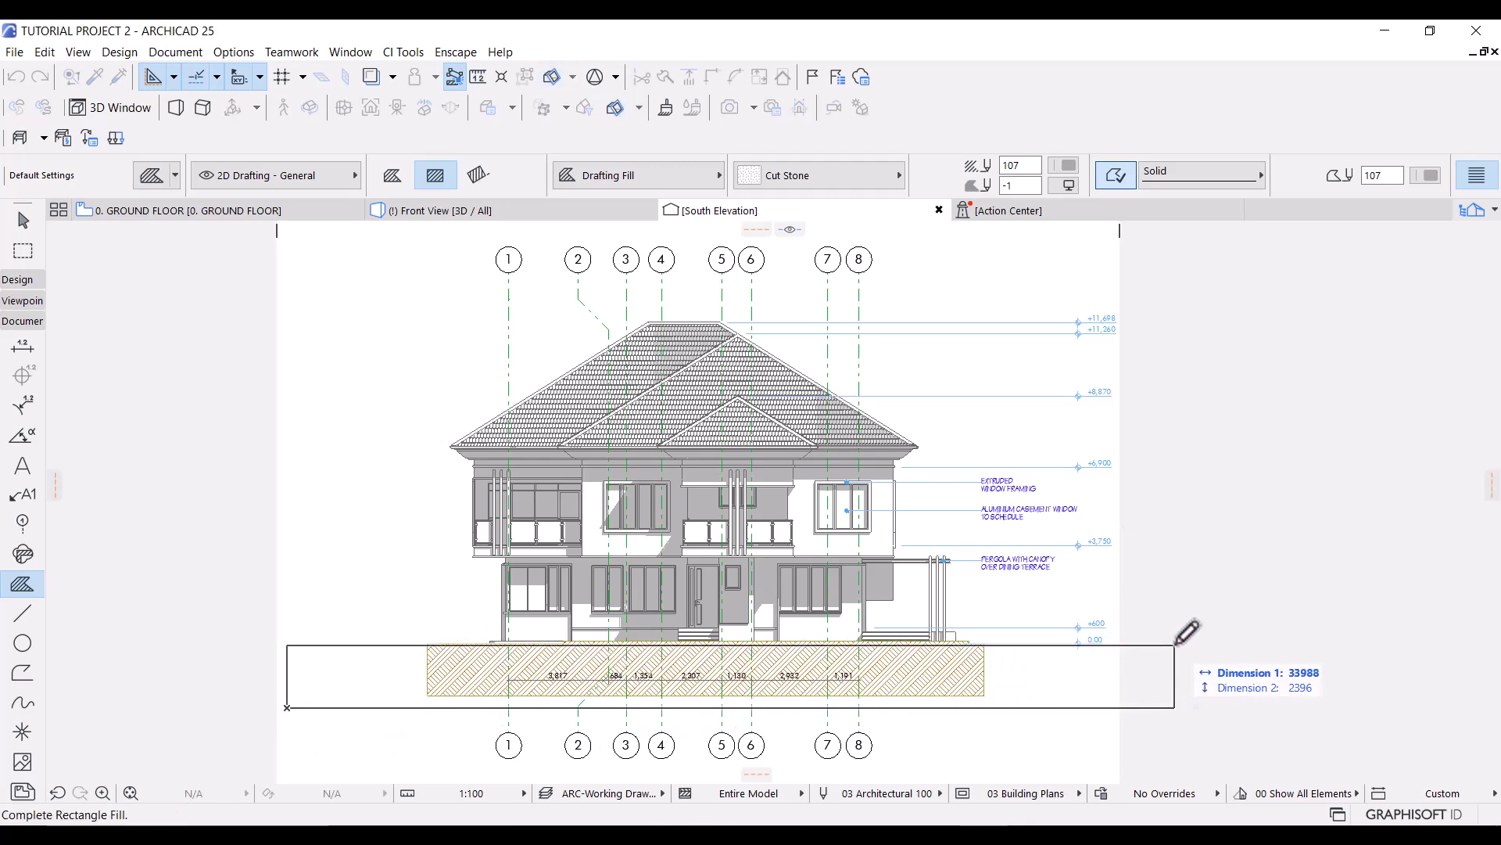
click(1178, 643)
scroll(503, 664, up, 5)
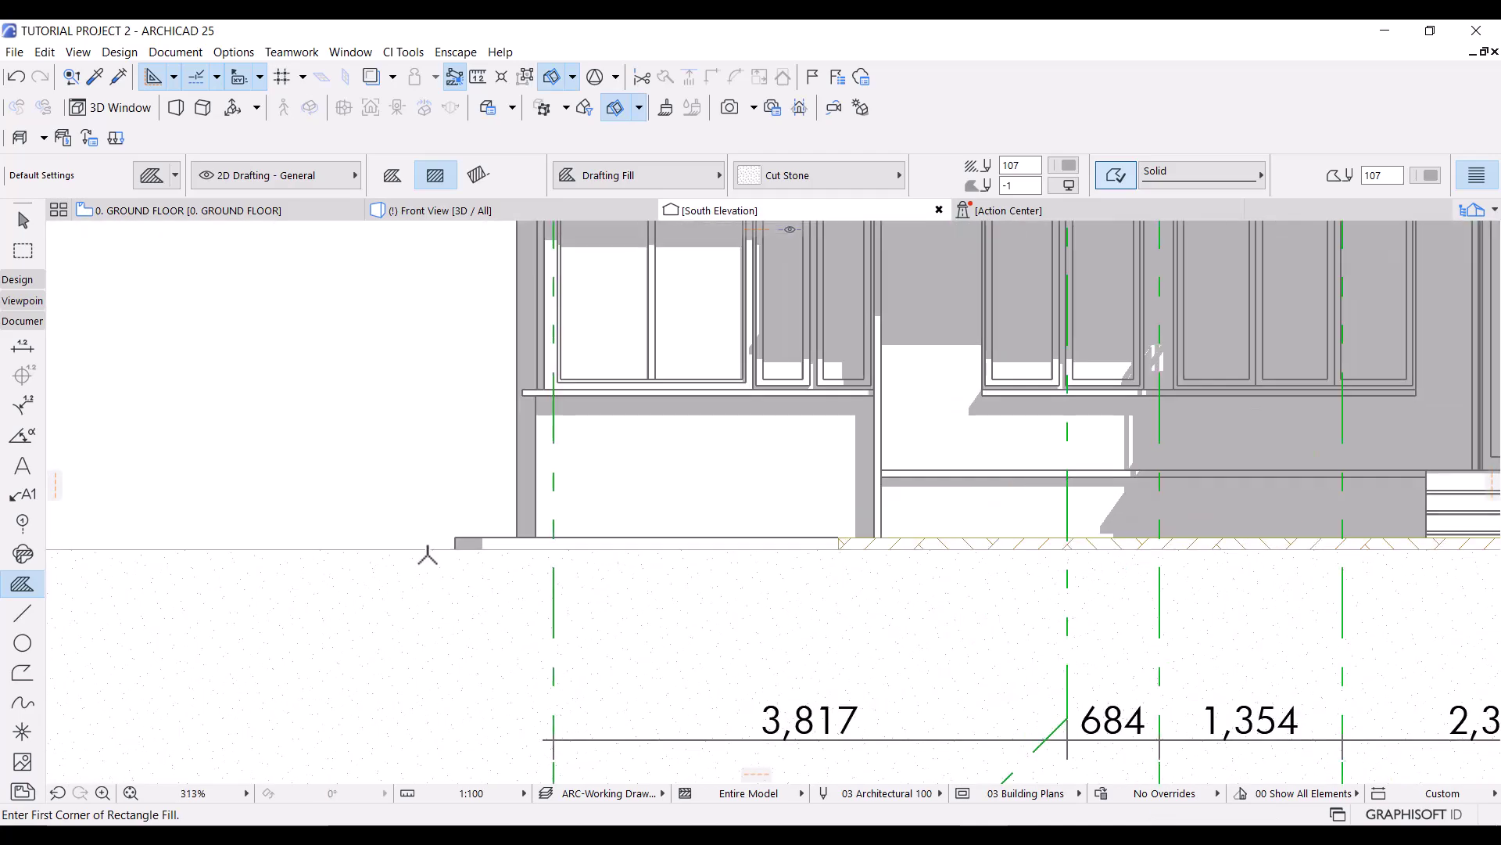
click(423, 549)
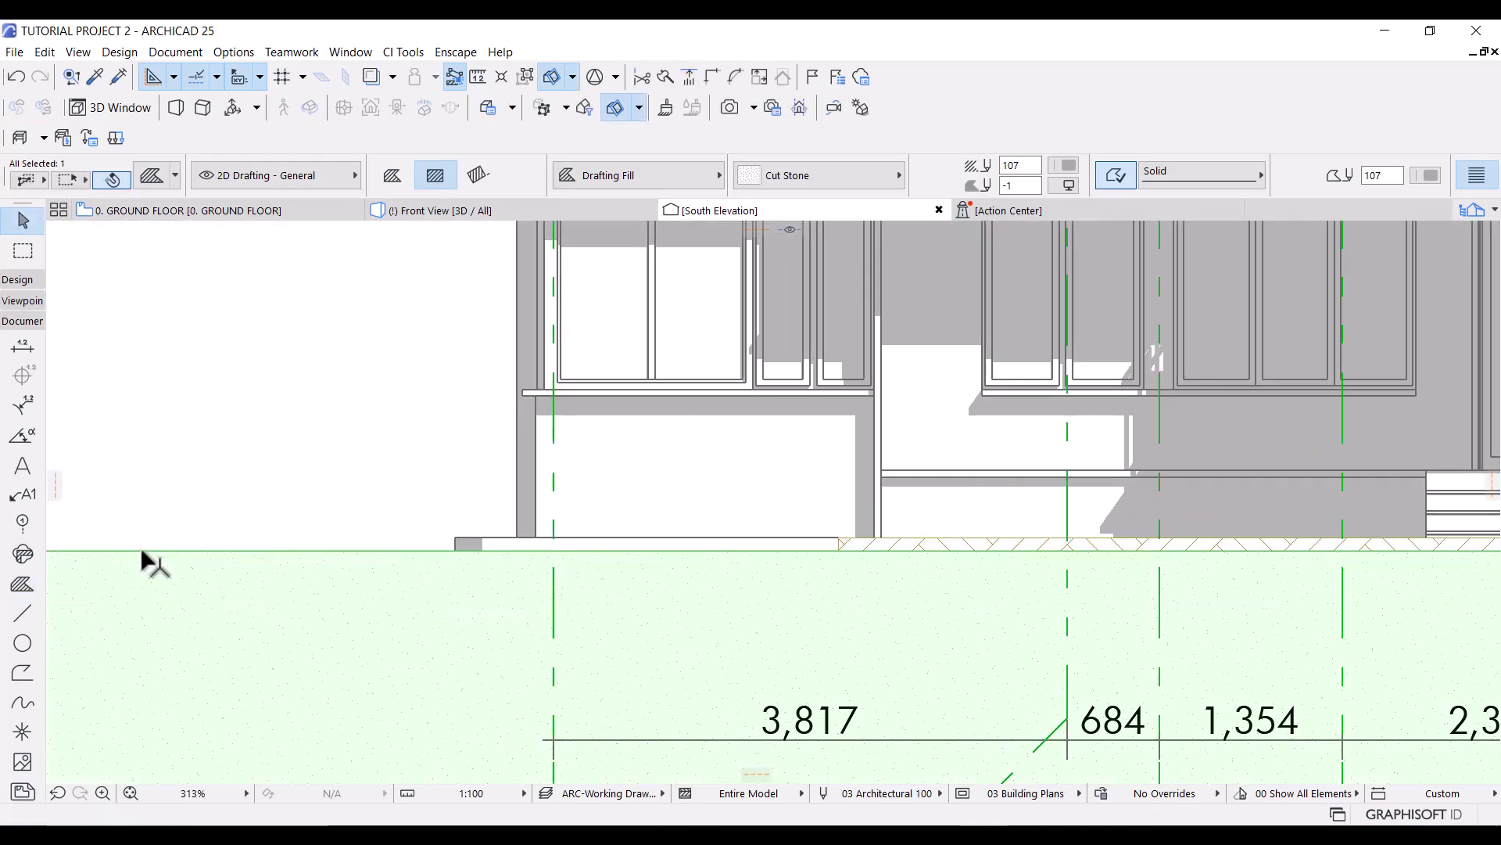
Redraw the ground fill as a rectangle below the 0.00 level across the elevation, then deselect it
click(248, 236)
scroll(640, 720, down, 1)
click(497, 621)
scroll(493, 633, down, 3)
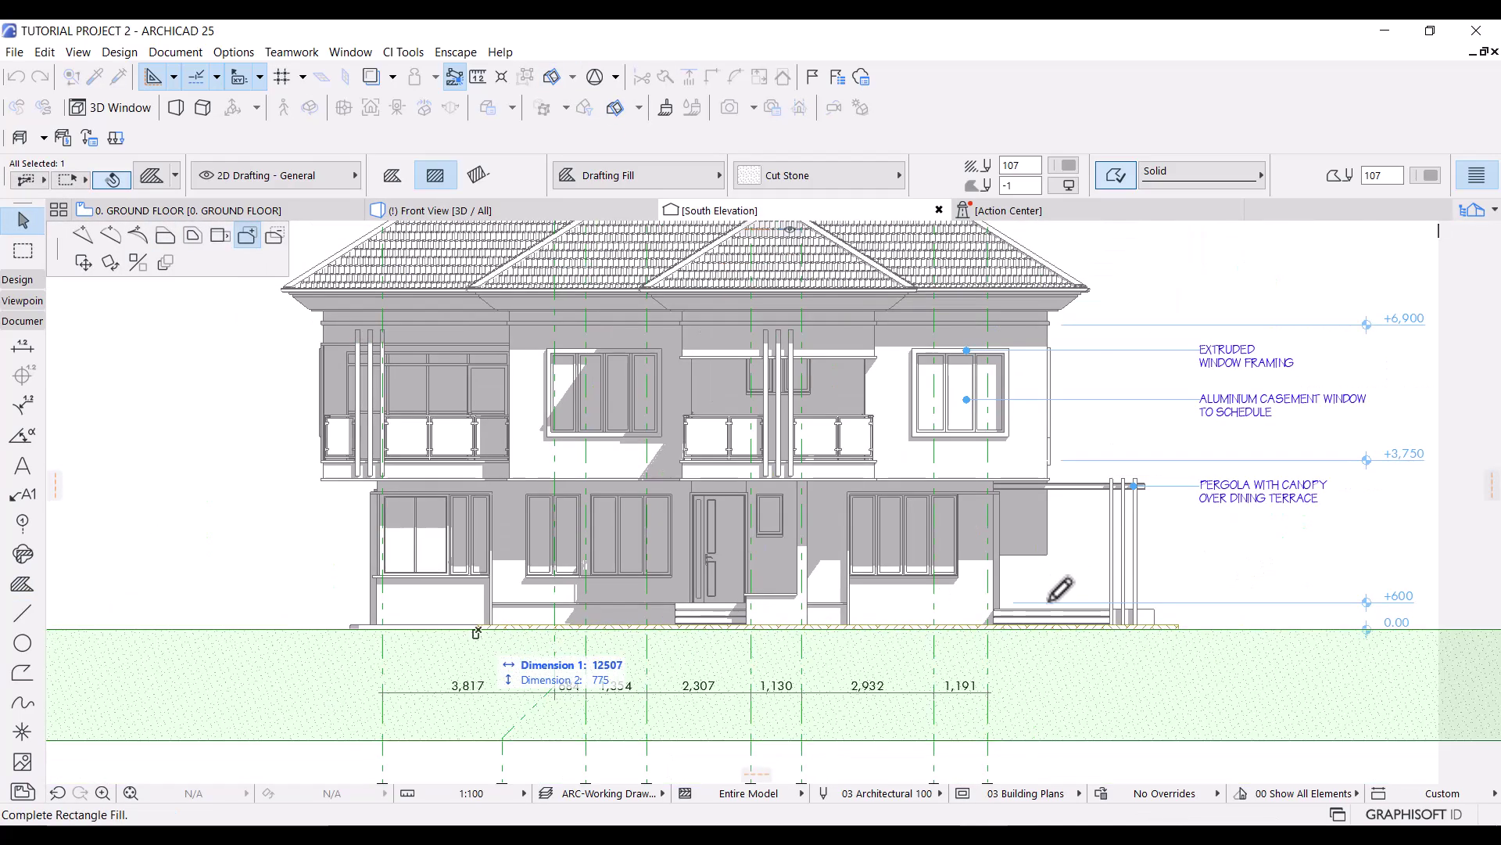
scroll(1265, 646, up, 4)
click(1253, 659)
scroll(1140, 664, down, 3)
scroll(459, 724, down, 3)
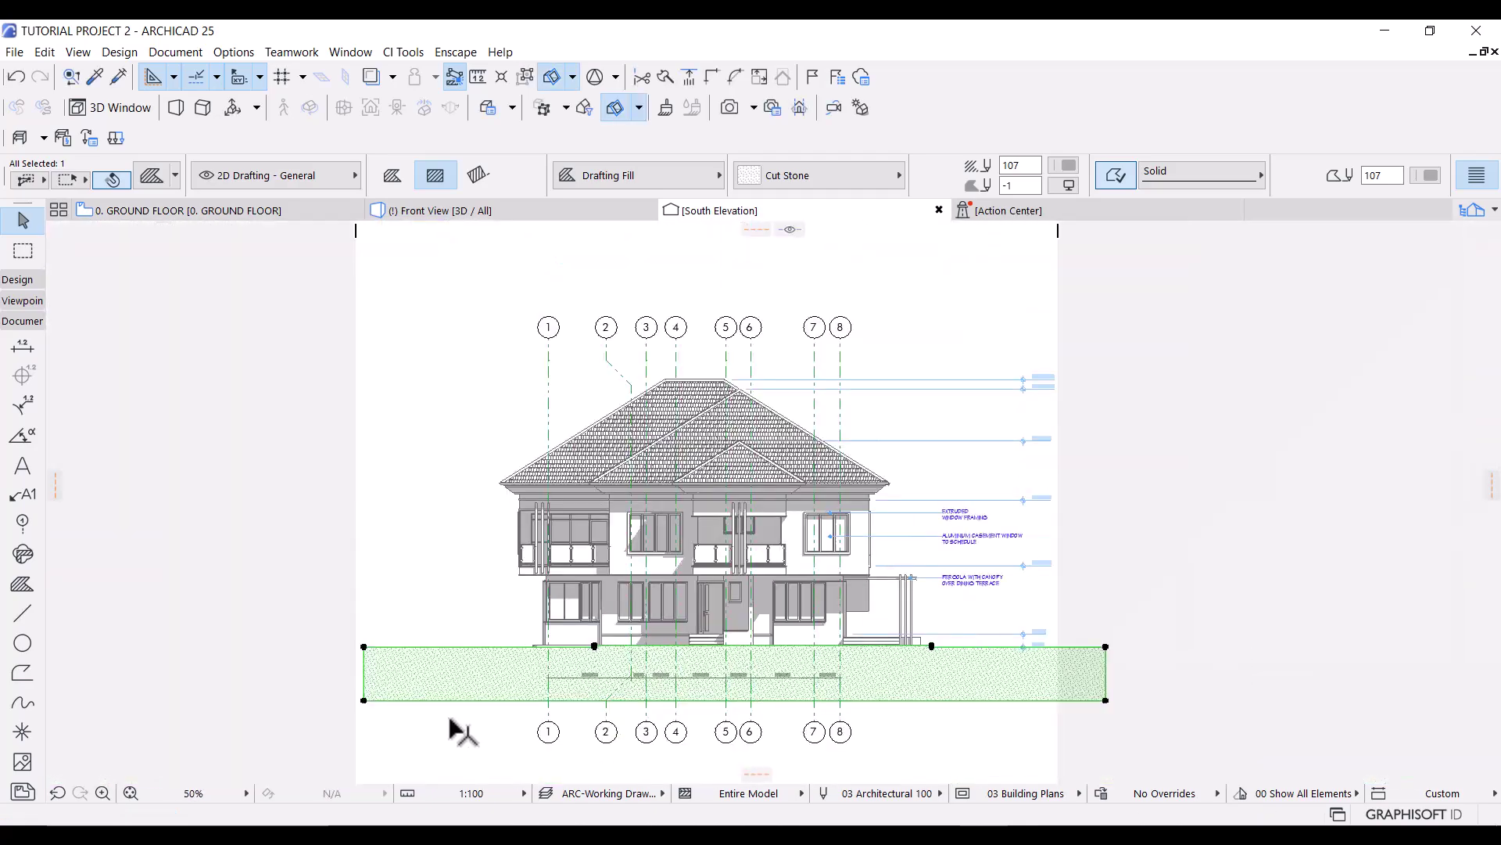
click(131, 793)
click(358, 487)
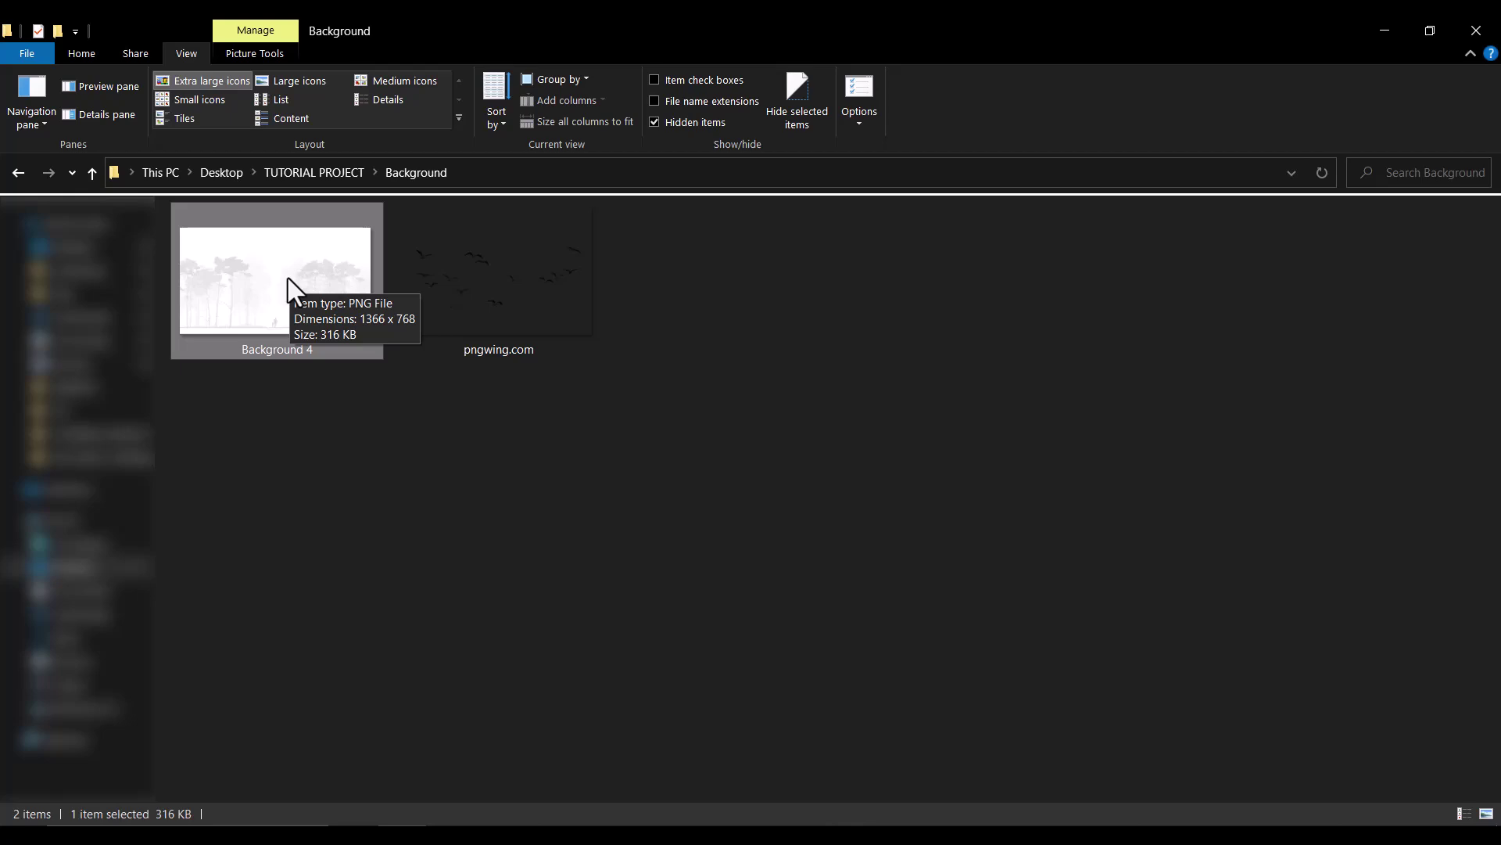
Drag Background 4.png from the TUTORIAL PROJECT Background folder toward Archicad
mouse_move(286, 280)
mouse_down()
mouse_move(409, 425)
mouse_move(852, 579)
mouse_move(985, 832)
mouse_move(771, 715)
mouse_move(387, 339)
mouse_move(392, 353)
mouse_up()
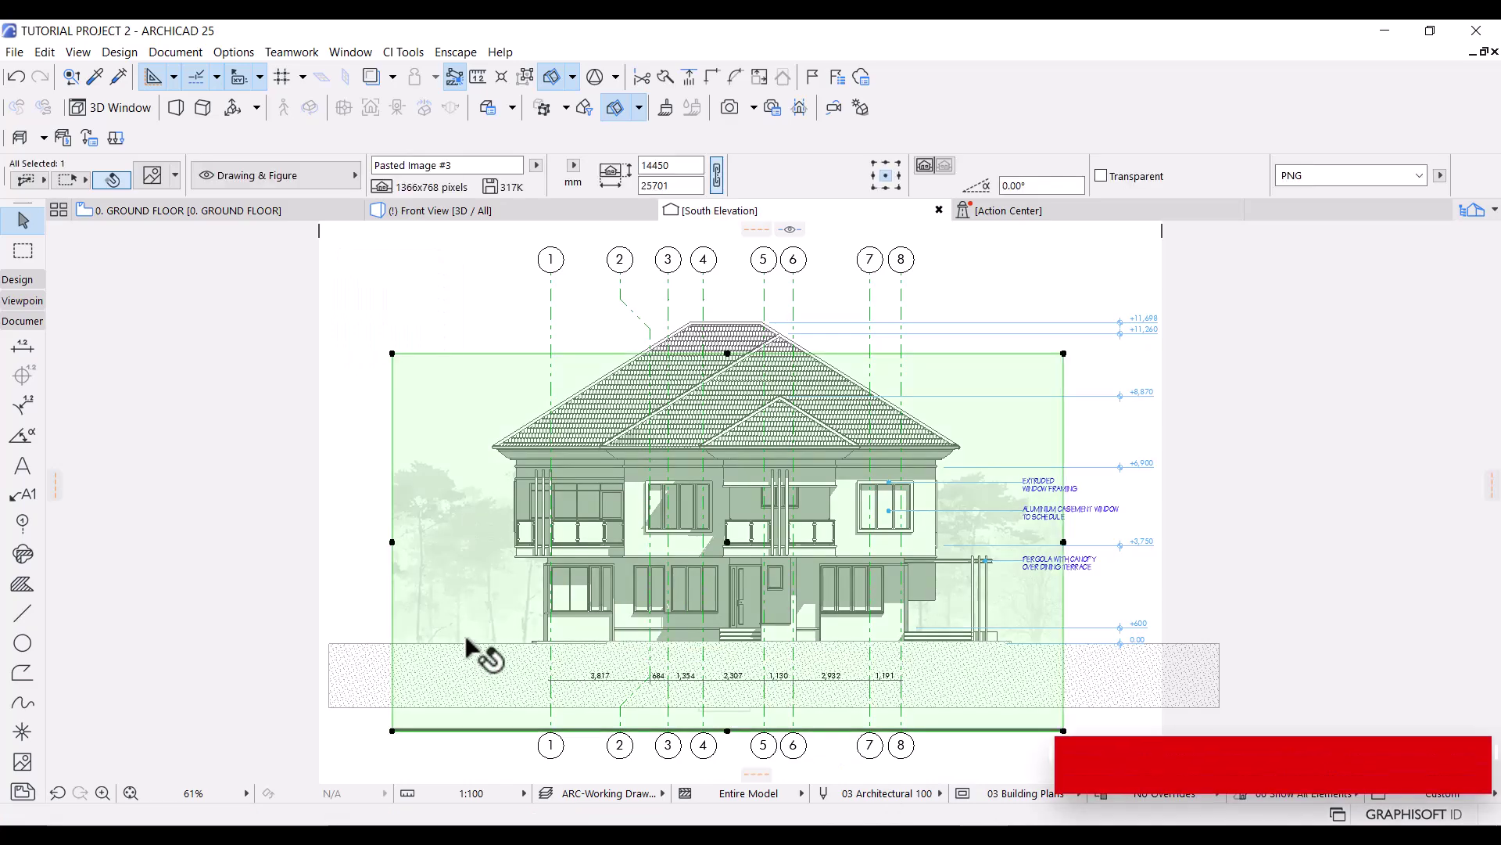
Move and resize the tree image so its bottom sits on the 0.00 level behind the house
scroll(362, 395, down, 1)
scroll(325, 631, up, 5)
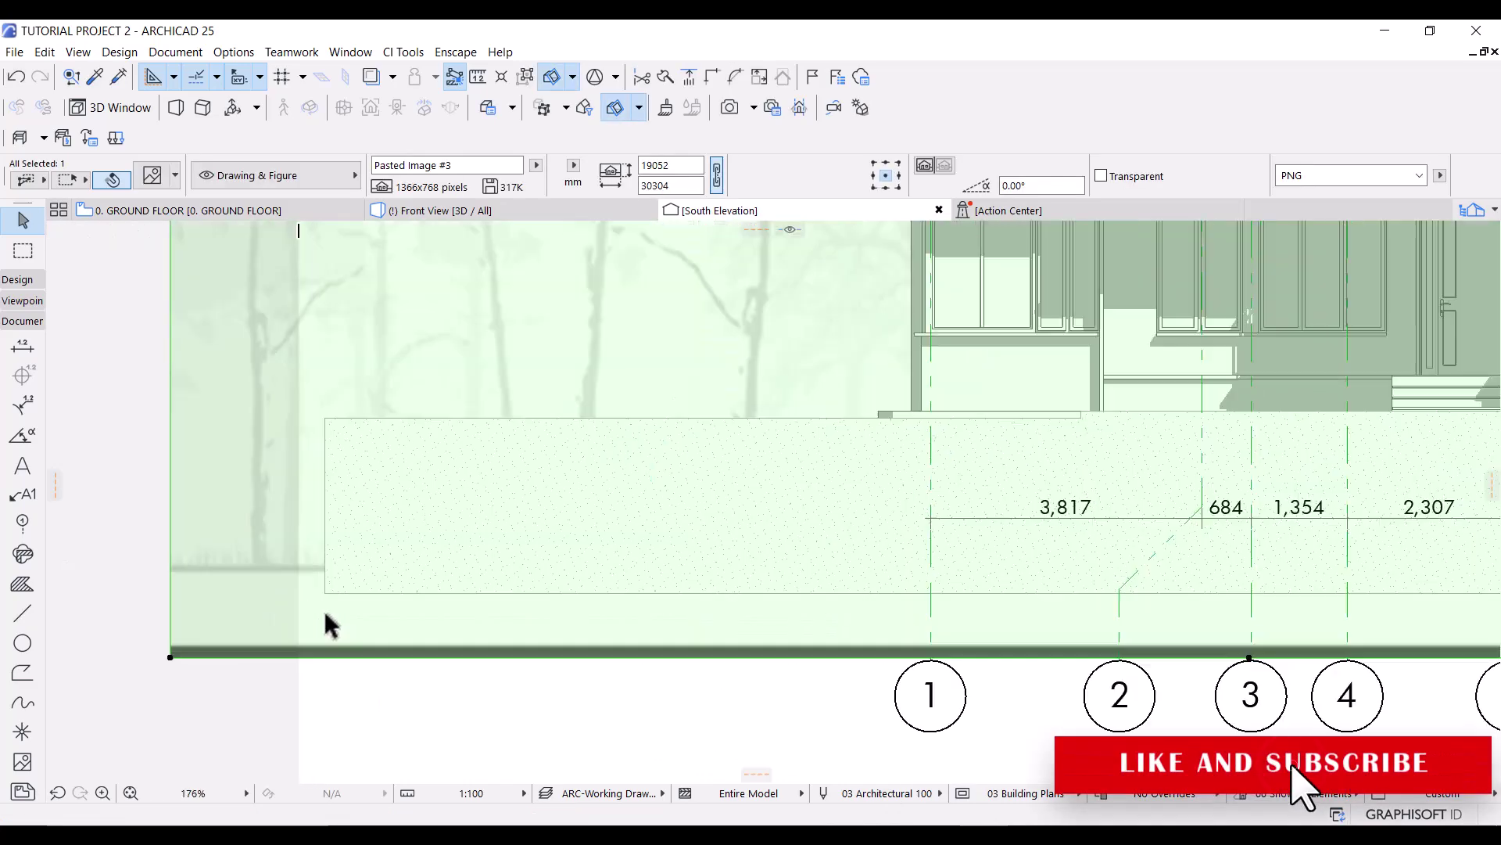
click(319, 567)
click(318, 462)
scroll(751, 536, down, 4)
click(776, 575)
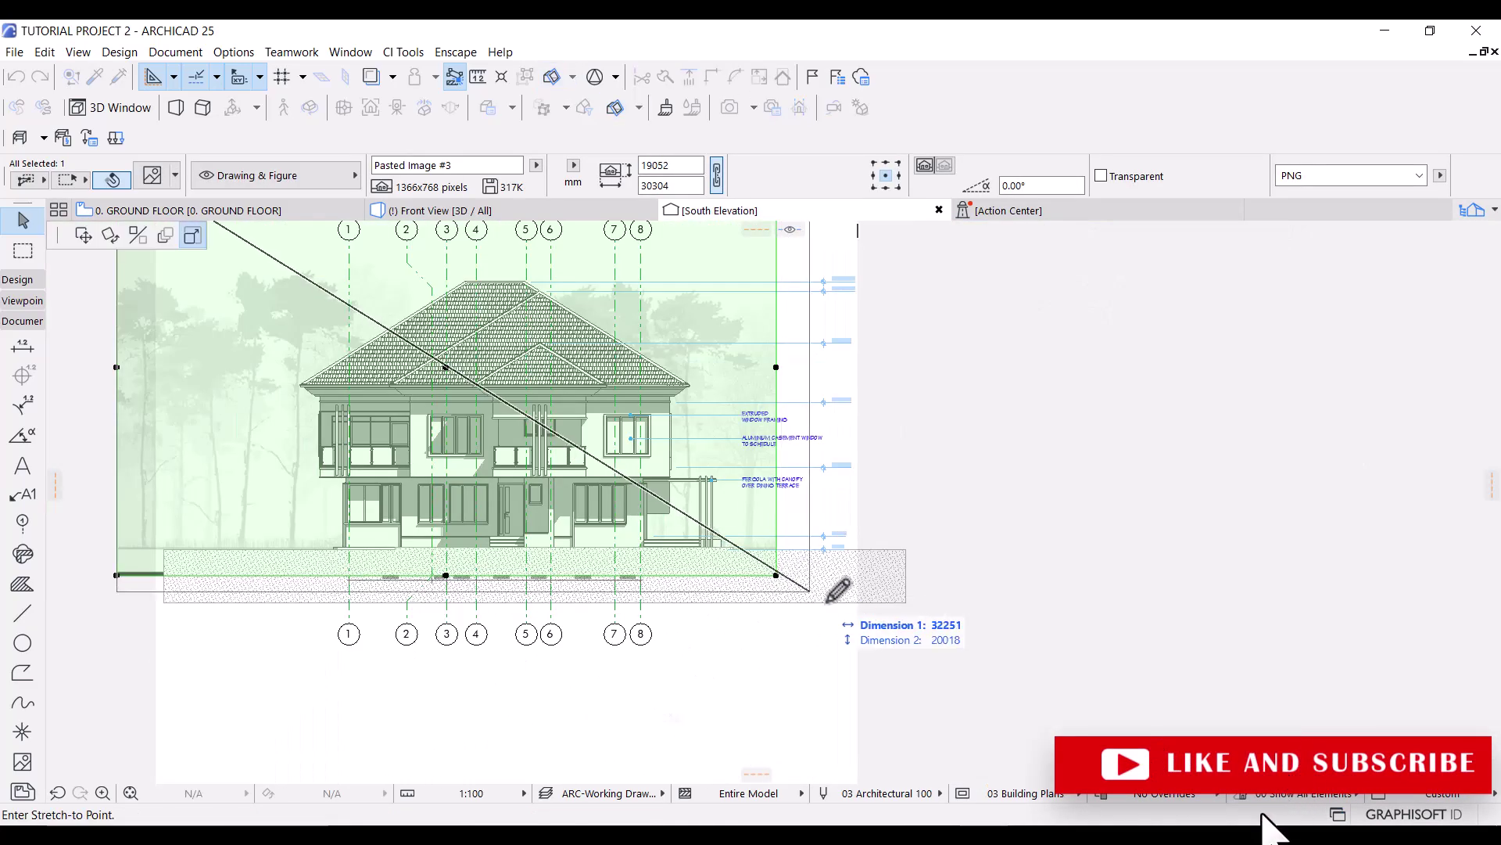
click(899, 649)
click(865, 570)
scroll(903, 525, up, 5)
click(923, 520)
scroll(983, 542, down, 5)
scroll(1089, 261, up, 2)
click(1078, 237)
click(1076, 323)
key(Escape)
Bring in the birds image and shrink it to a small flock above grid bubbles 3 to 6
key(alt+Tab)
drag(495, 275, 574, 395)
click(1223, 670)
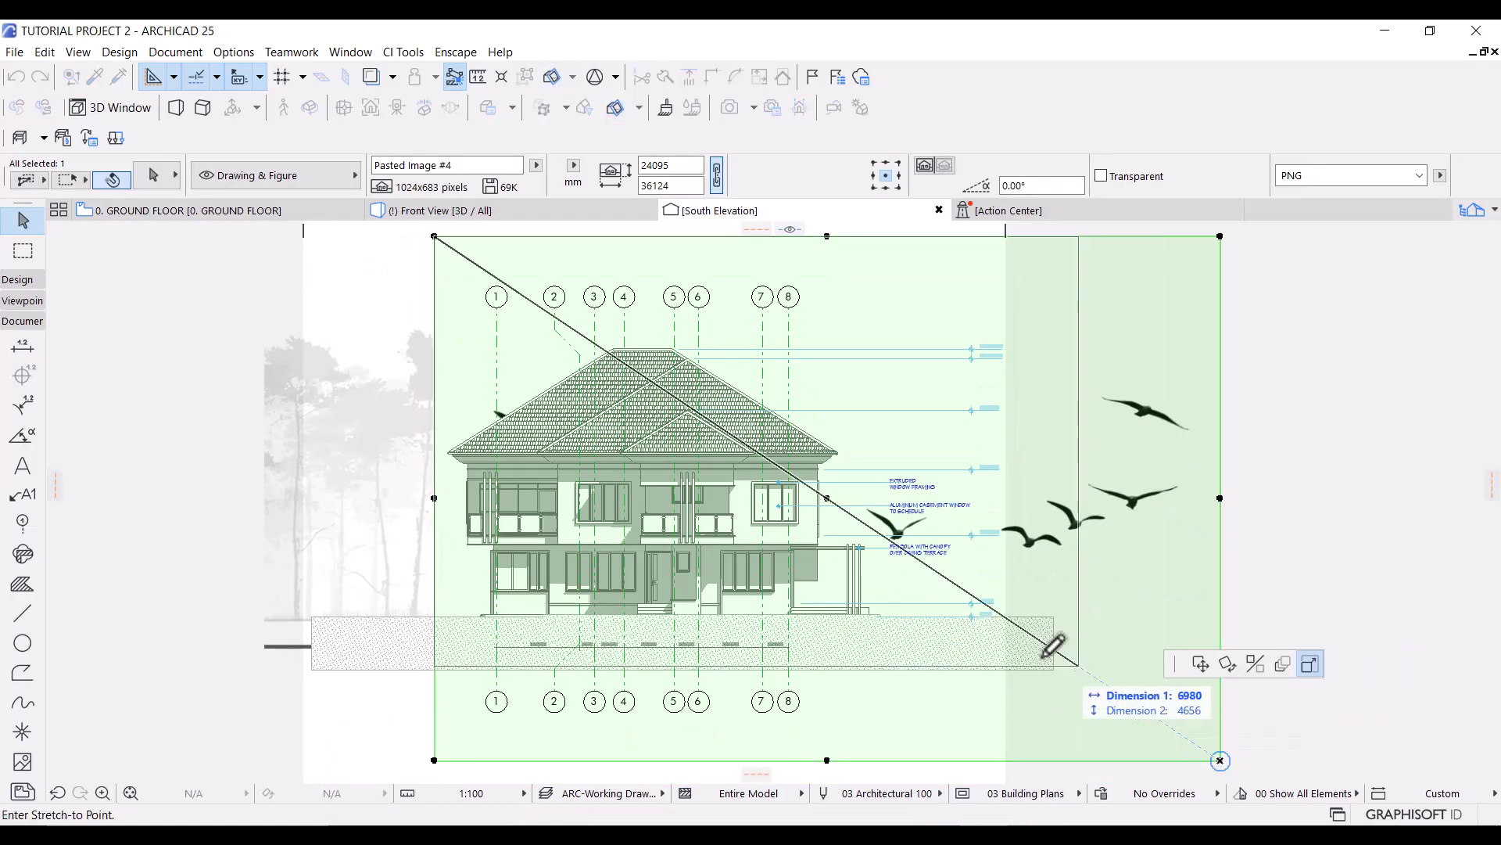
click(550, 361)
scroll(550, 362, up, 3)
click(543, 328)
click(764, 369)
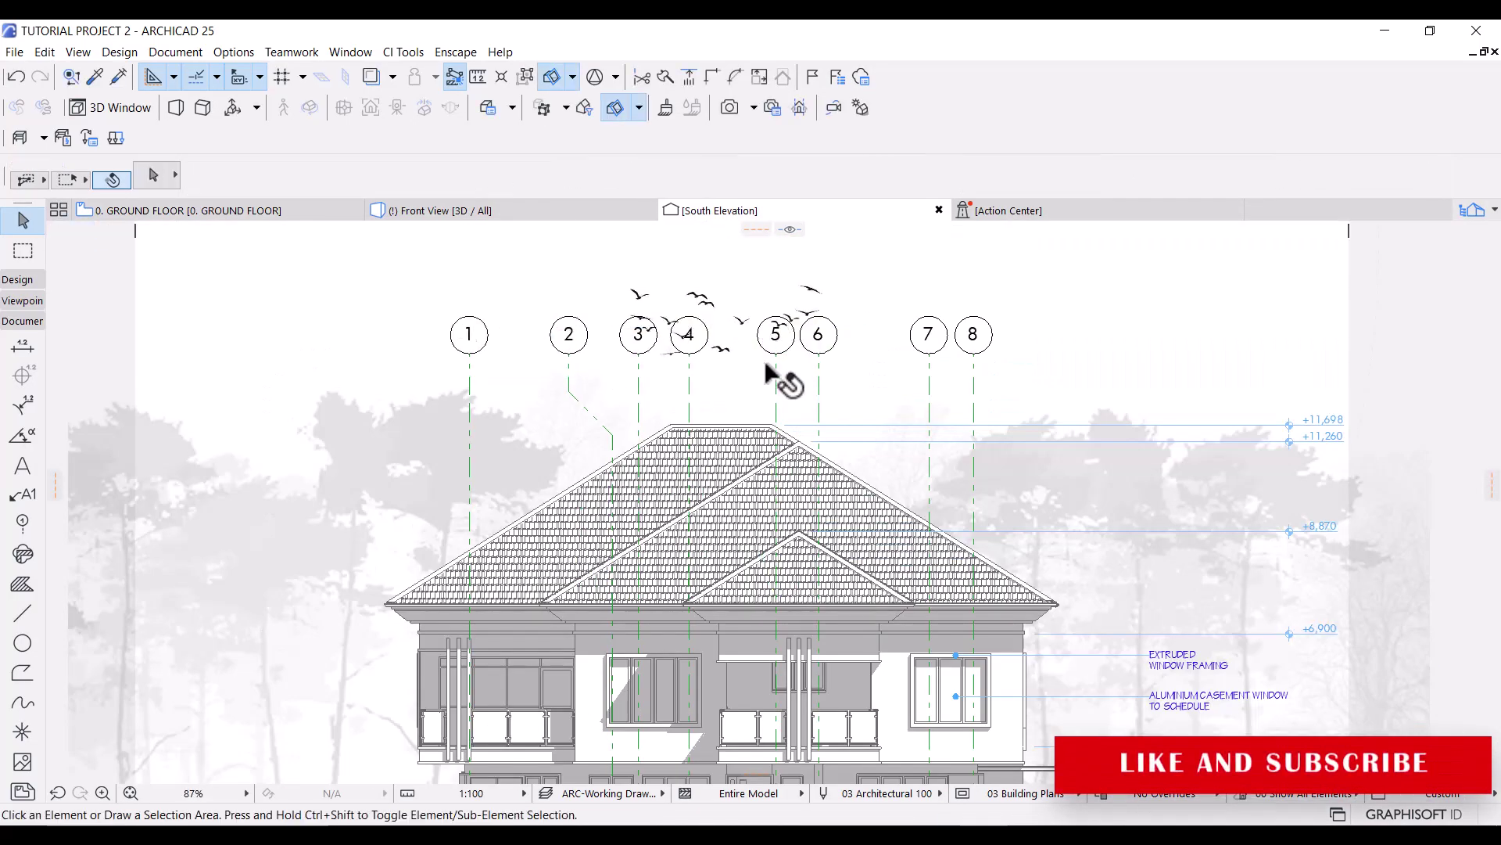
scroll(720, 364, up, 2)
drag(724, 368, 1079, 462)
key(ctrl+z)
key(Escape)
scroll(521, 604, down, 2)
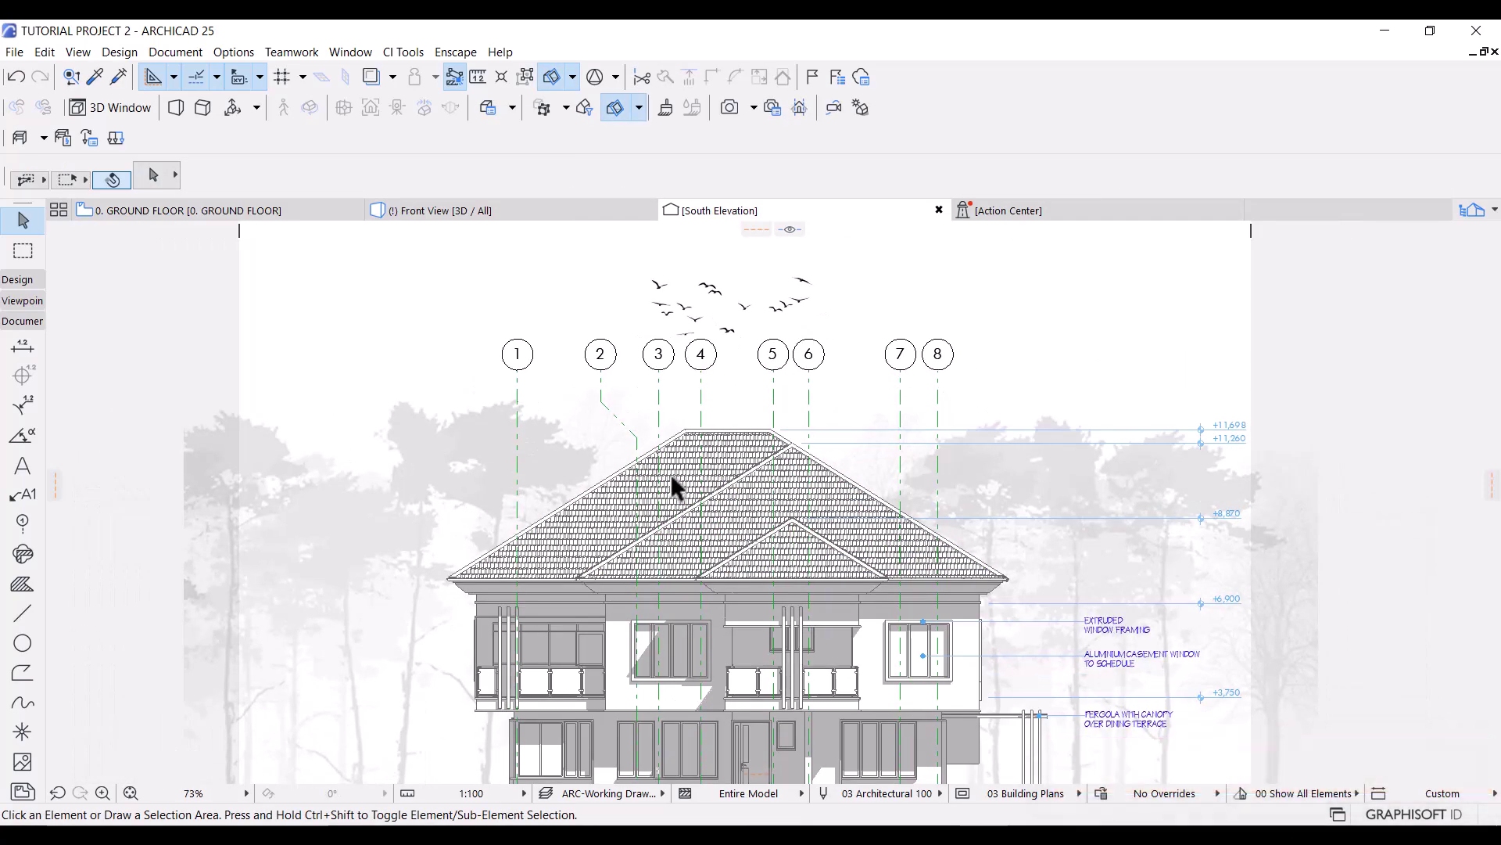
click(131, 793)
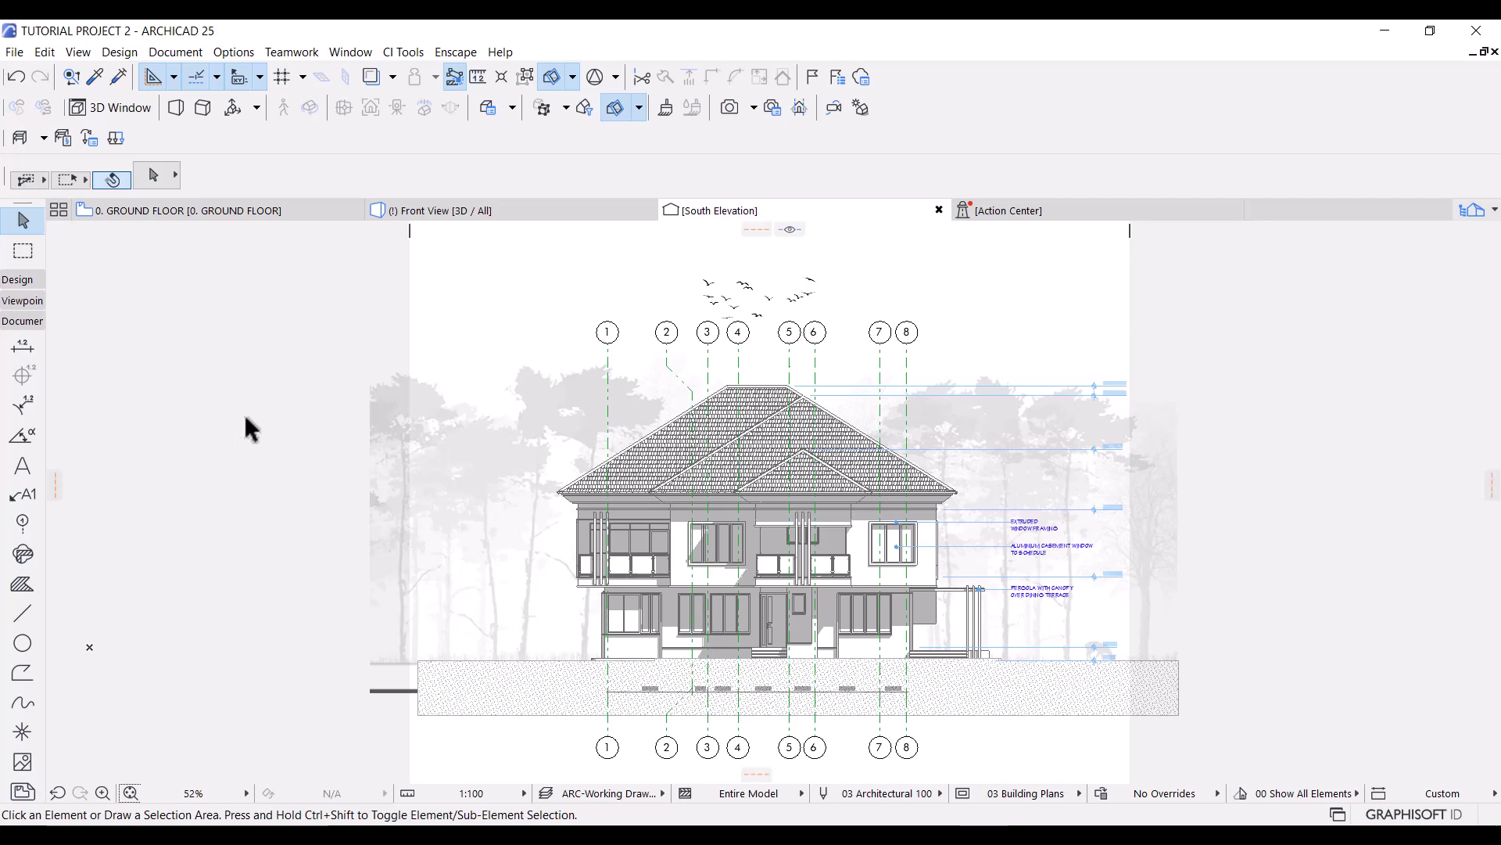
Create a new graphic override combination named 'Elevation'
click(186, 55)
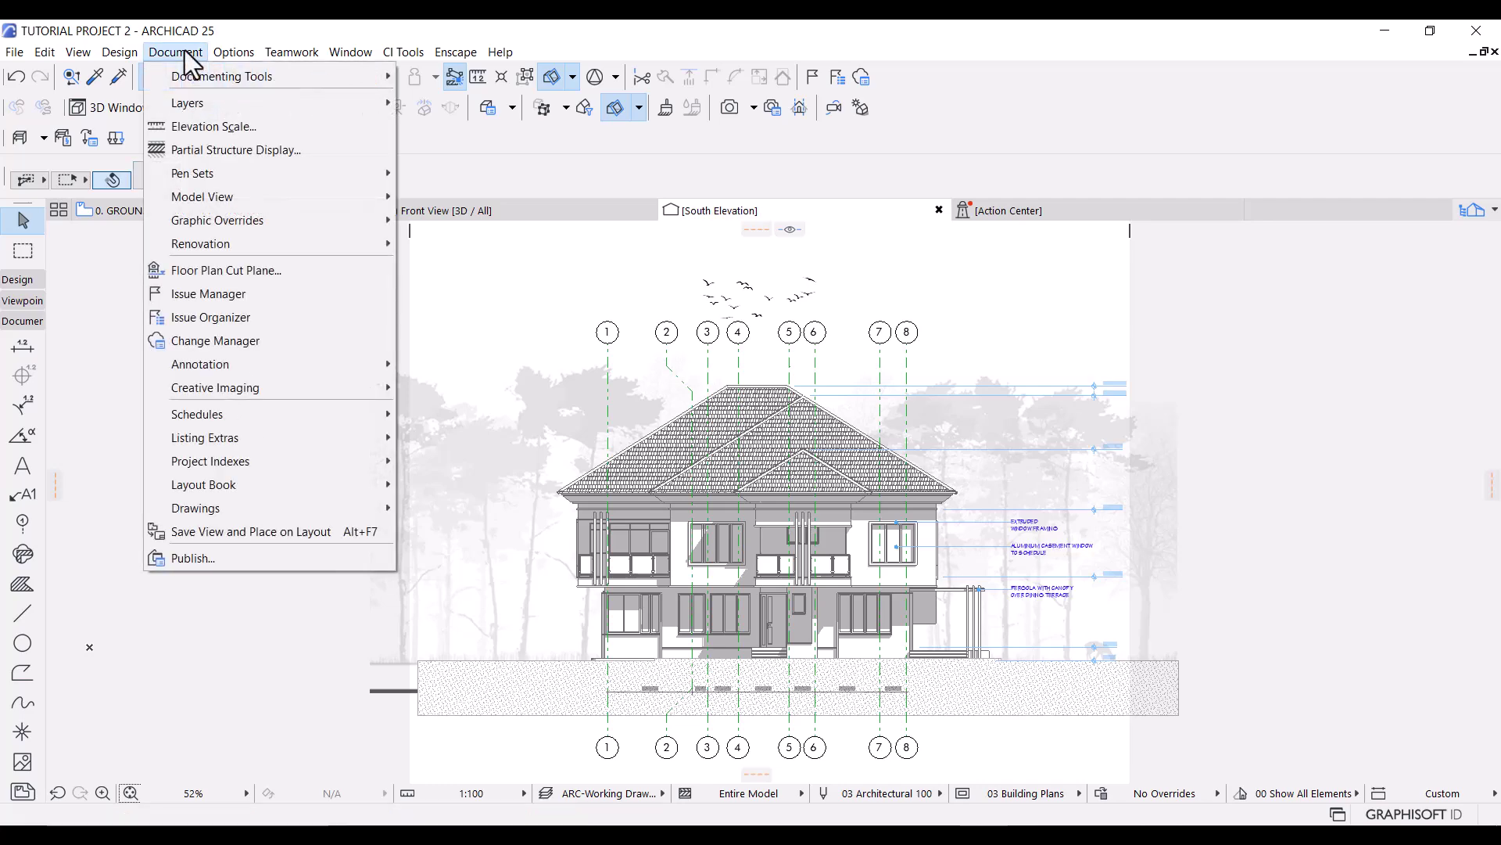
mouse_move(289, 215)
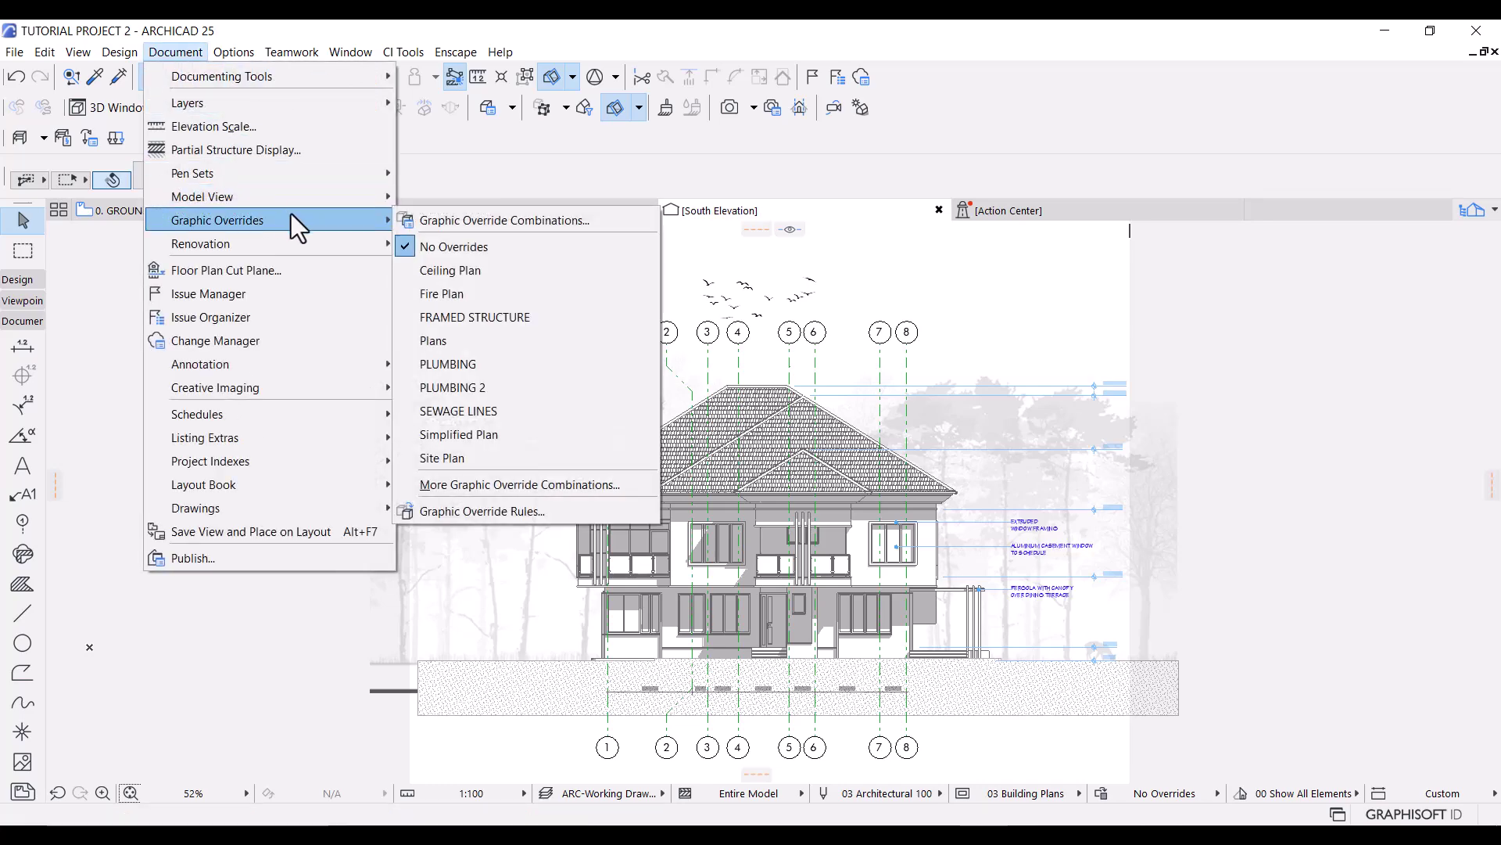
click(473, 220)
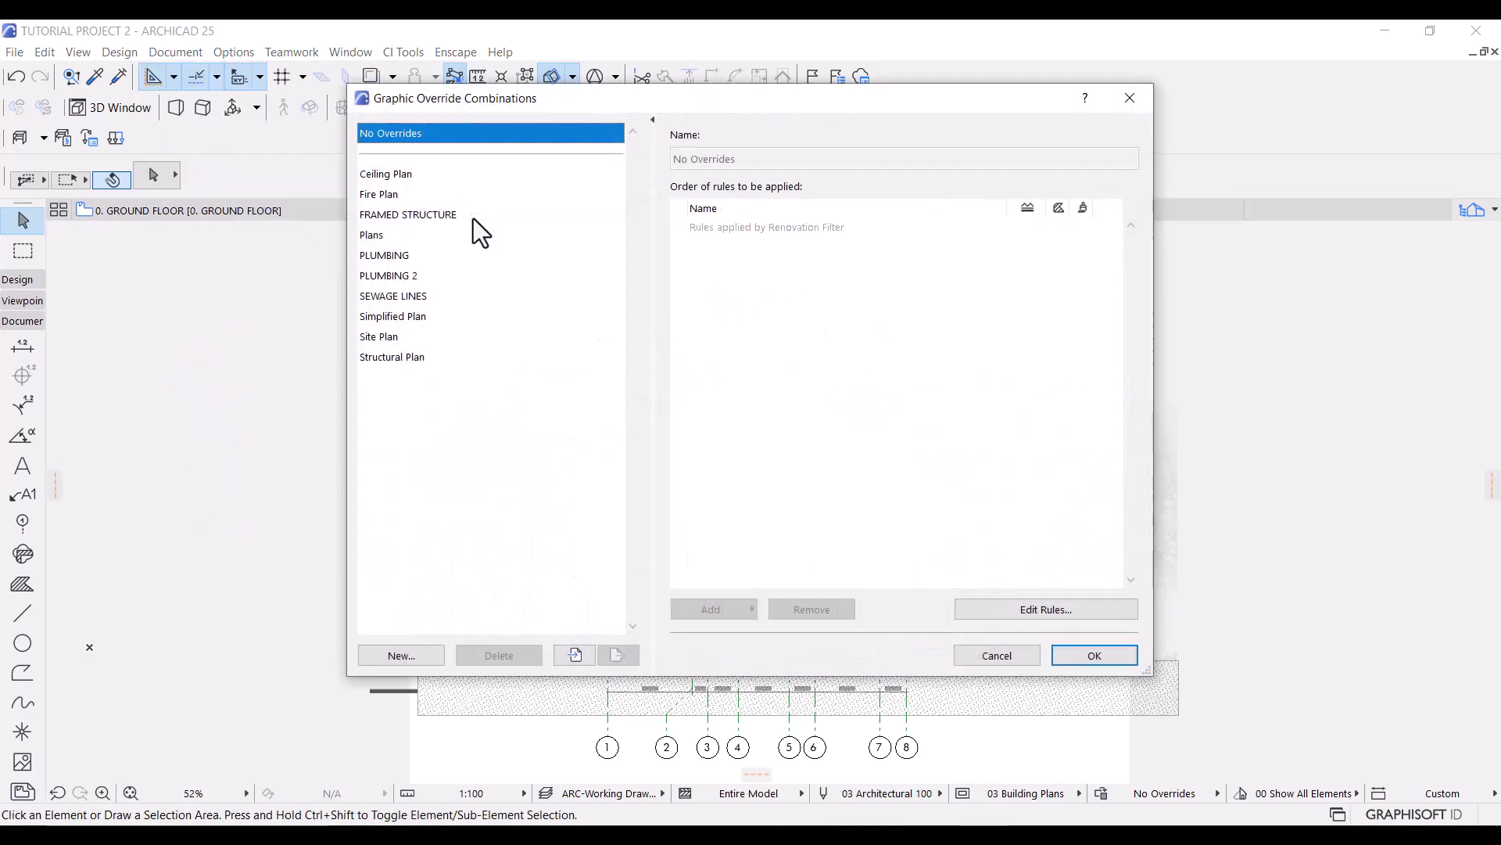
click(401, 654)
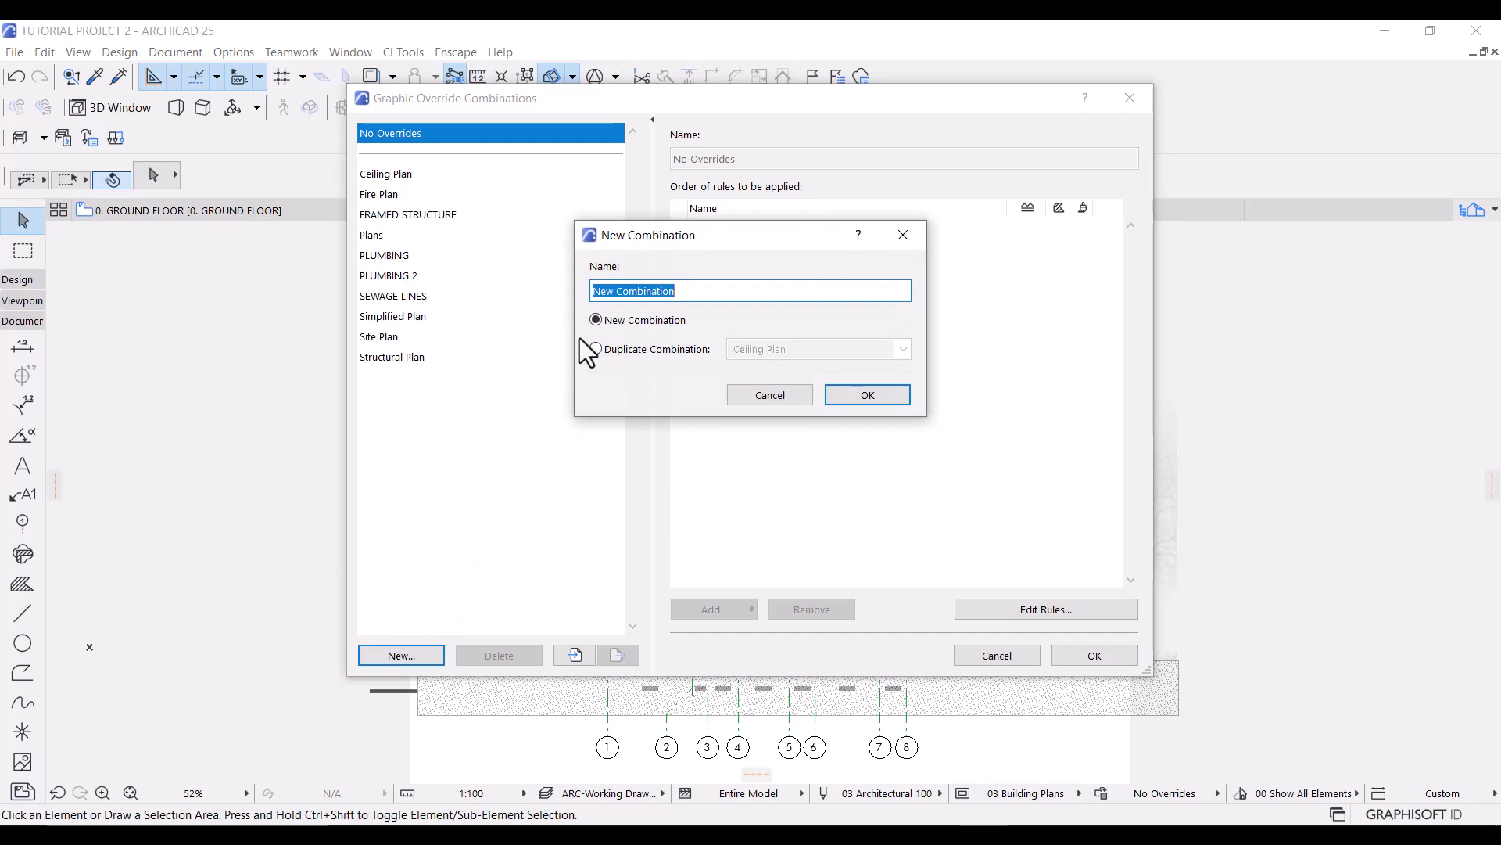
text(Elevation)
click(891, 395)
Add a newly created rule named 'Annotations' to the Elevation combination
click(735, 610)
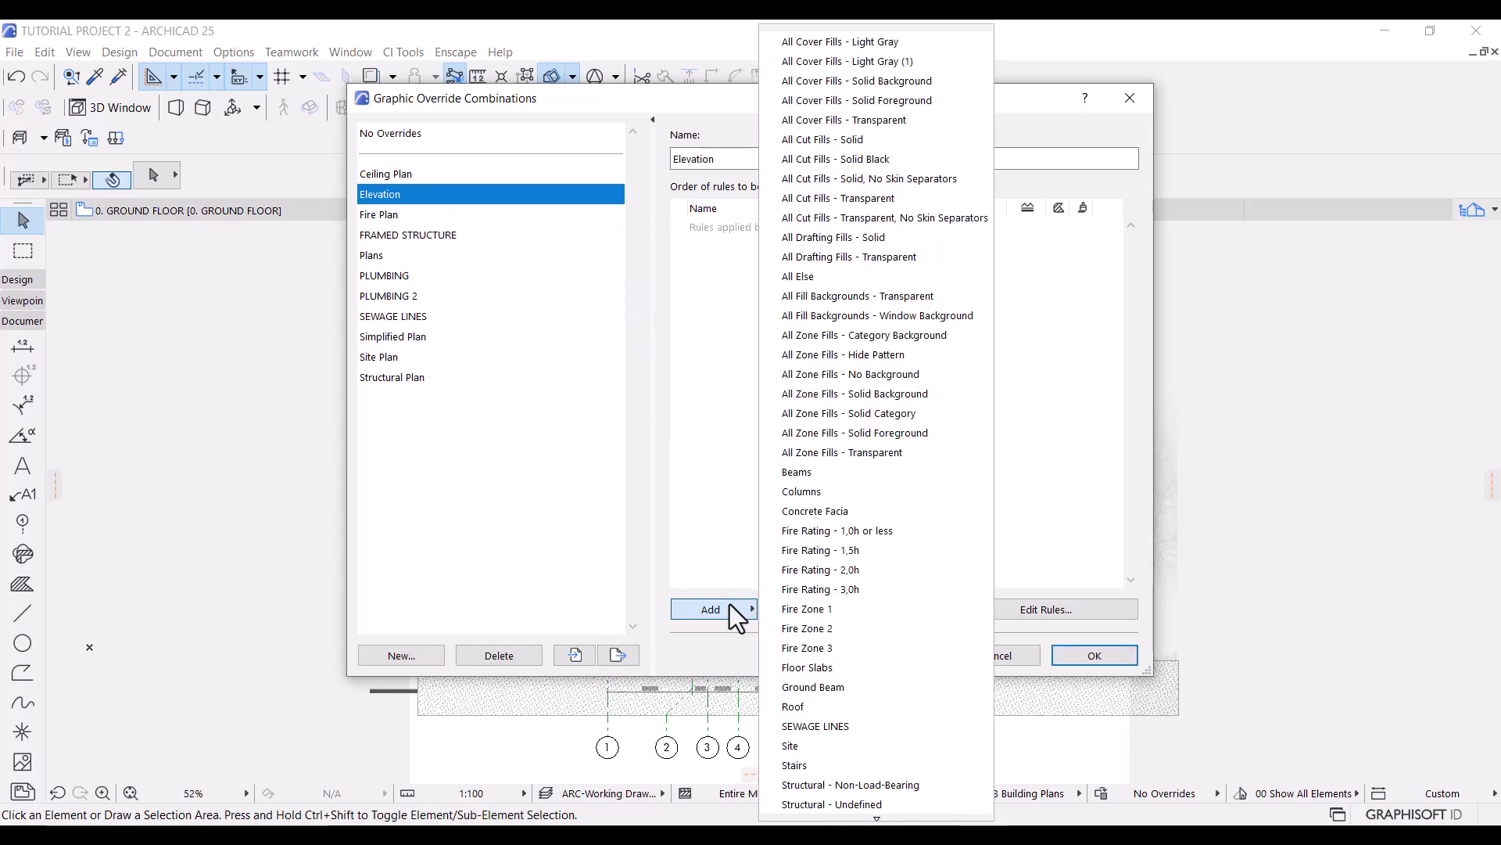
scroll(903, 523, down, 1)
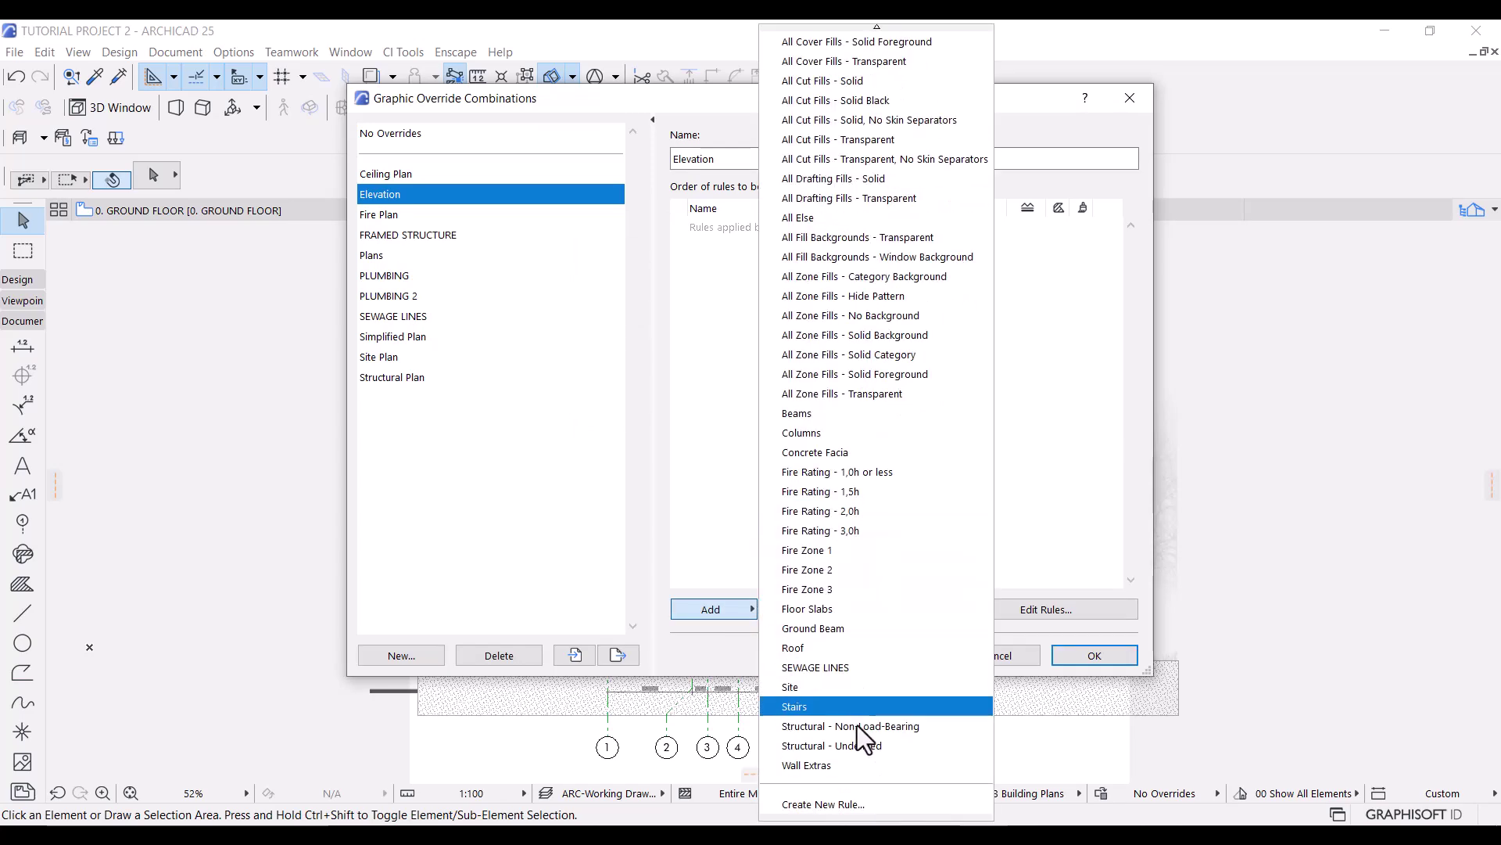
click(855, 806)
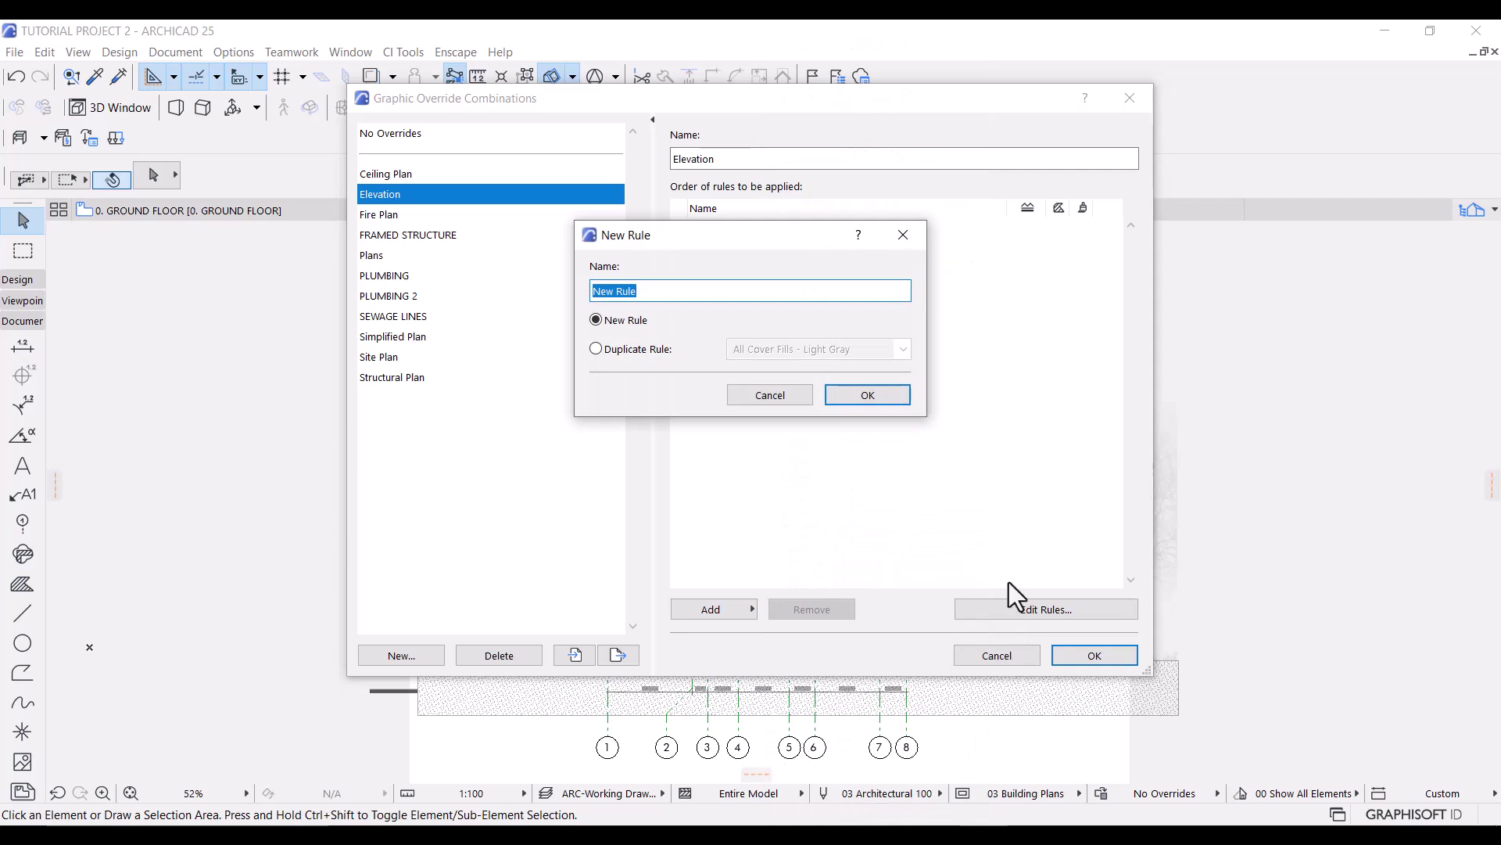
text(A)
text(tions)
click(879, 388)
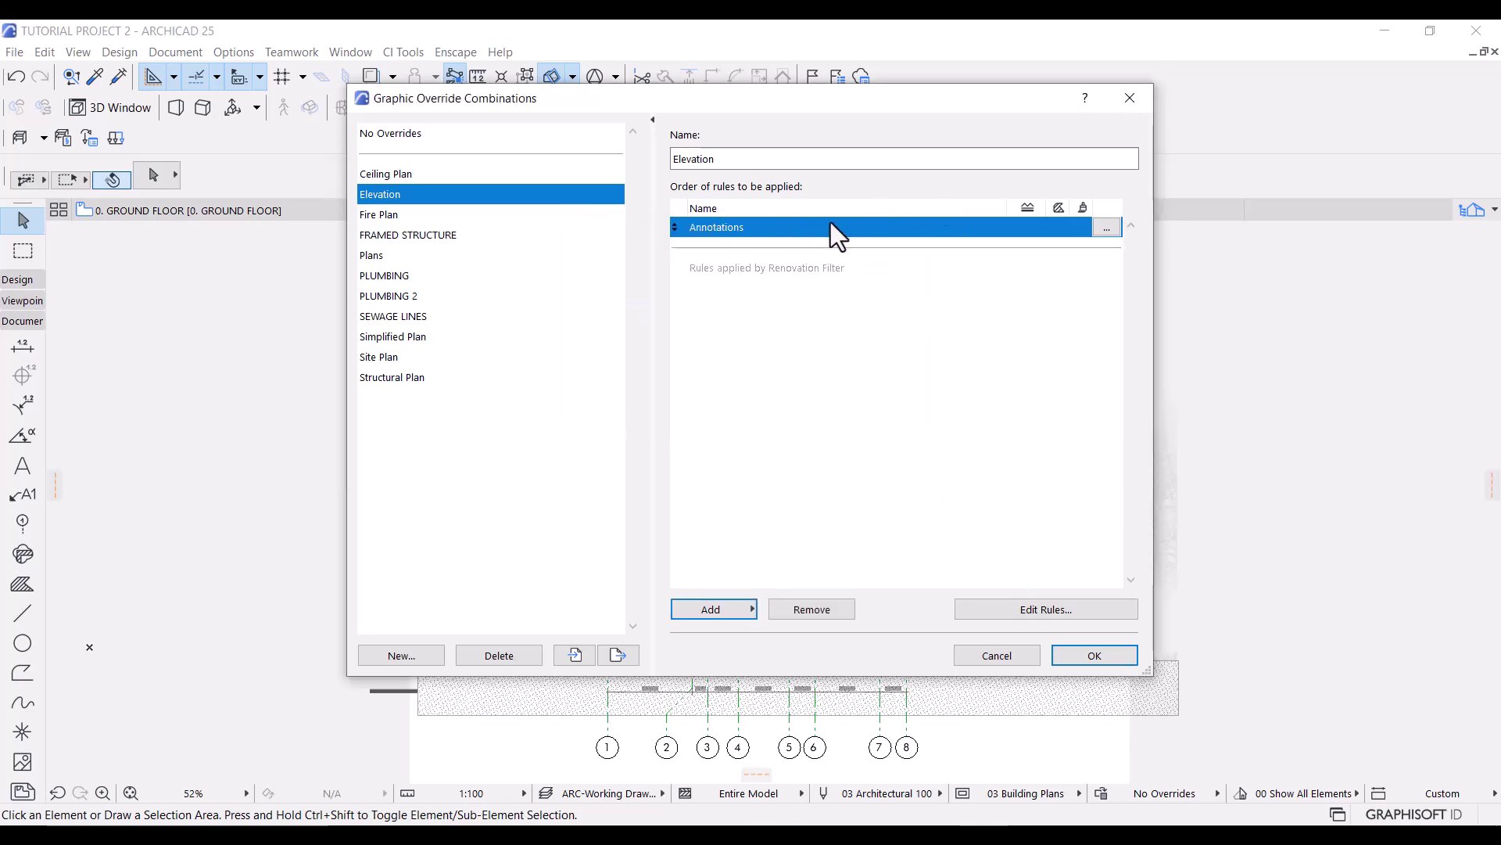
Set the Annotations rule's Element Type criteria to Dimension, Label and Grid Element
click(1105, 227)
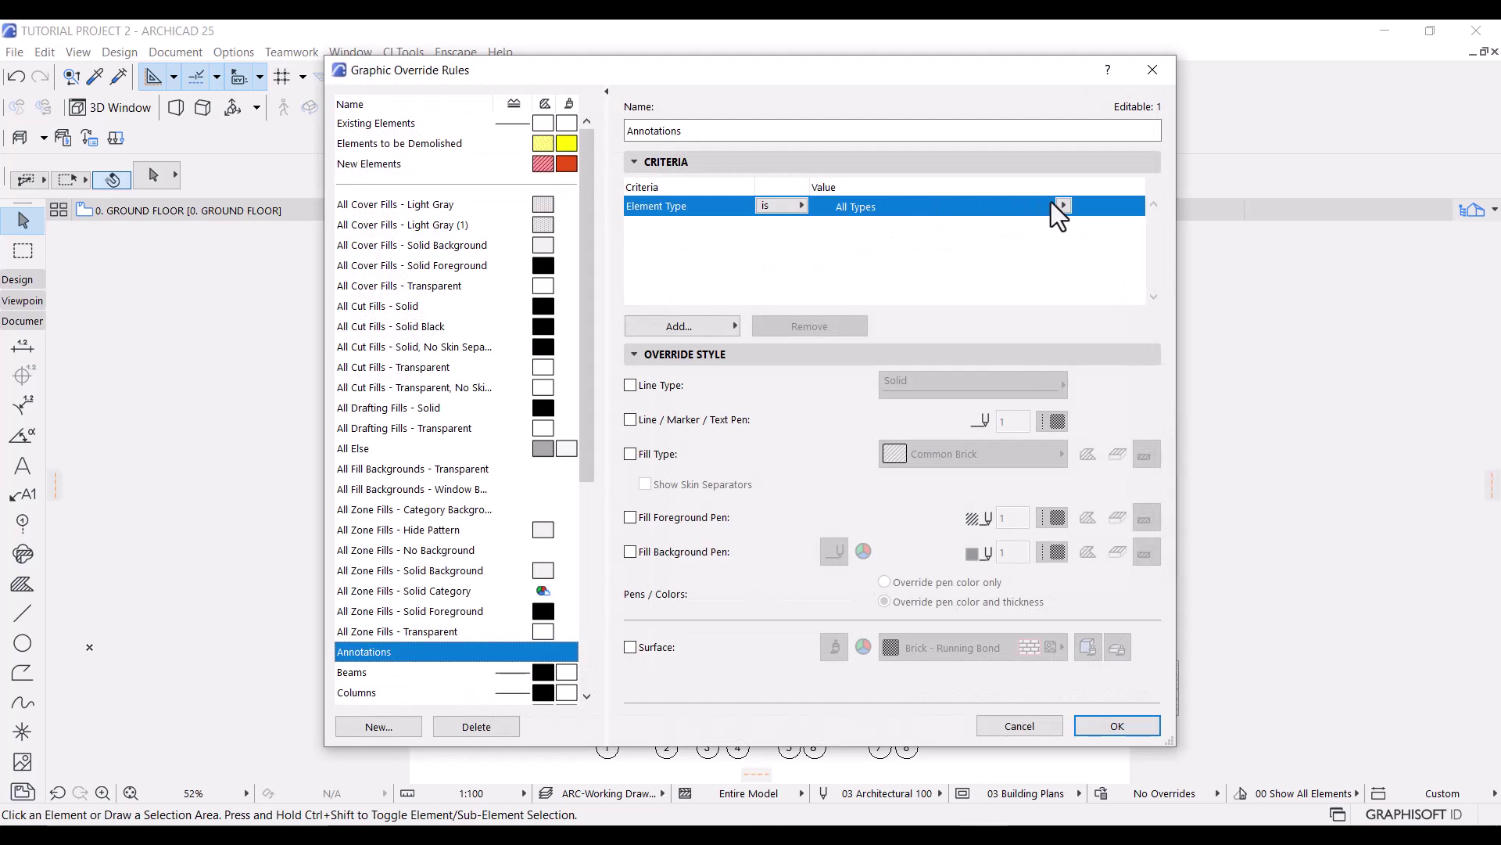
click(1060, 207)
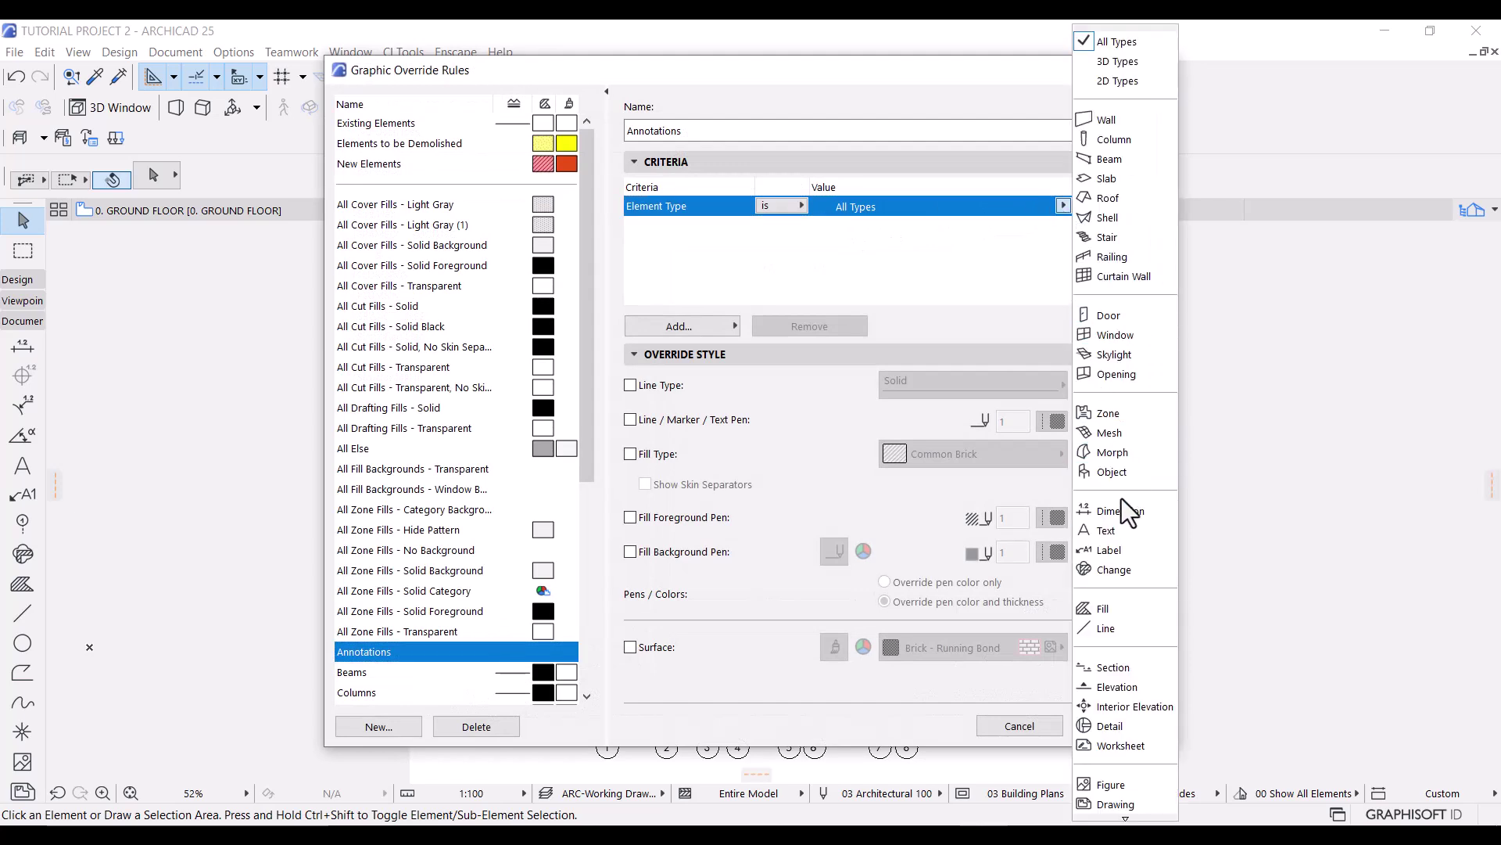
click(1123, 508)
click(688, 322)
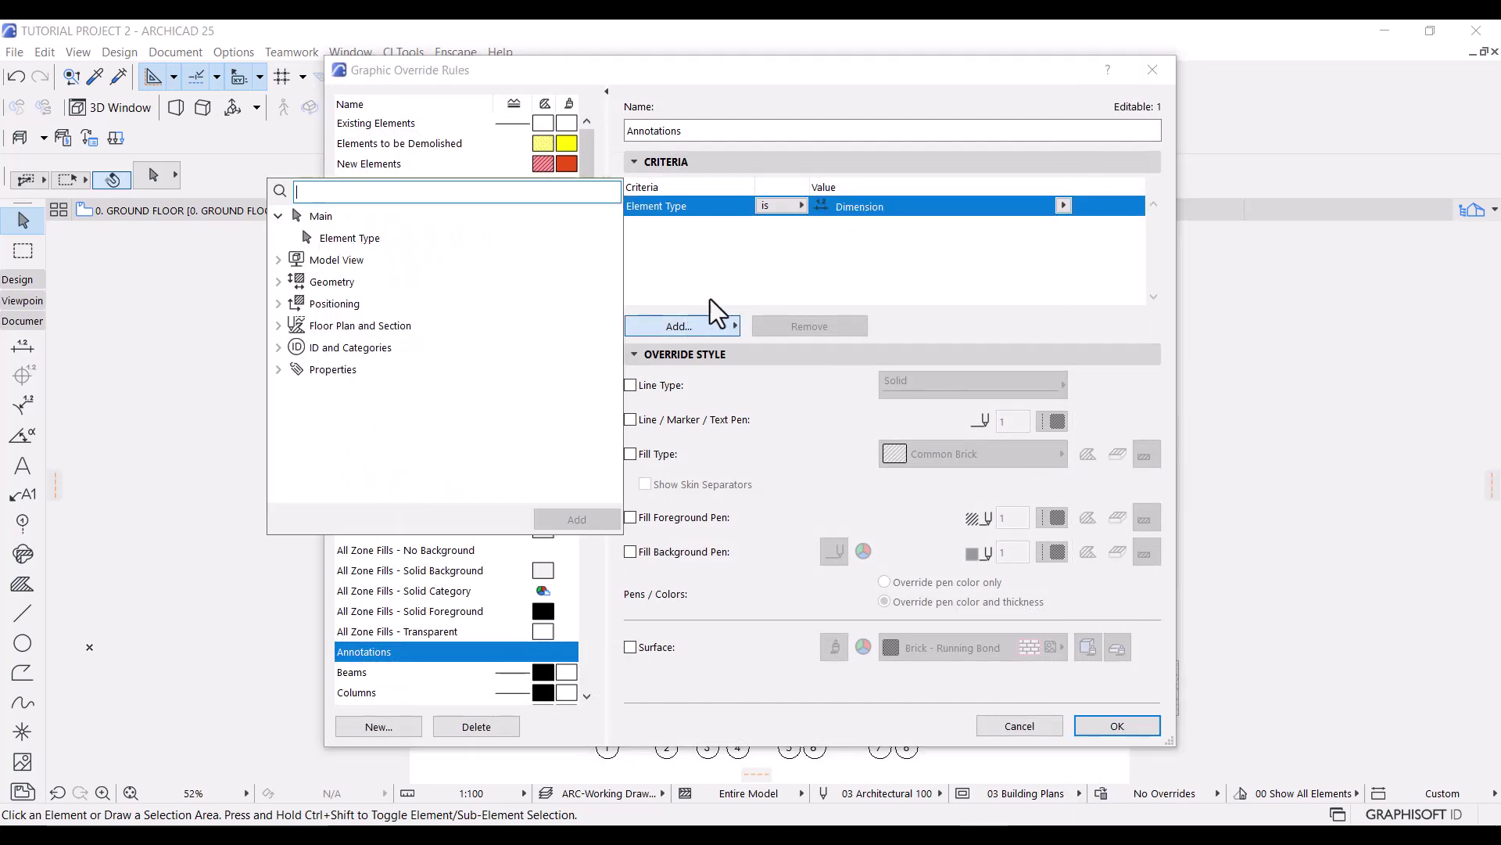
click(383, 239)
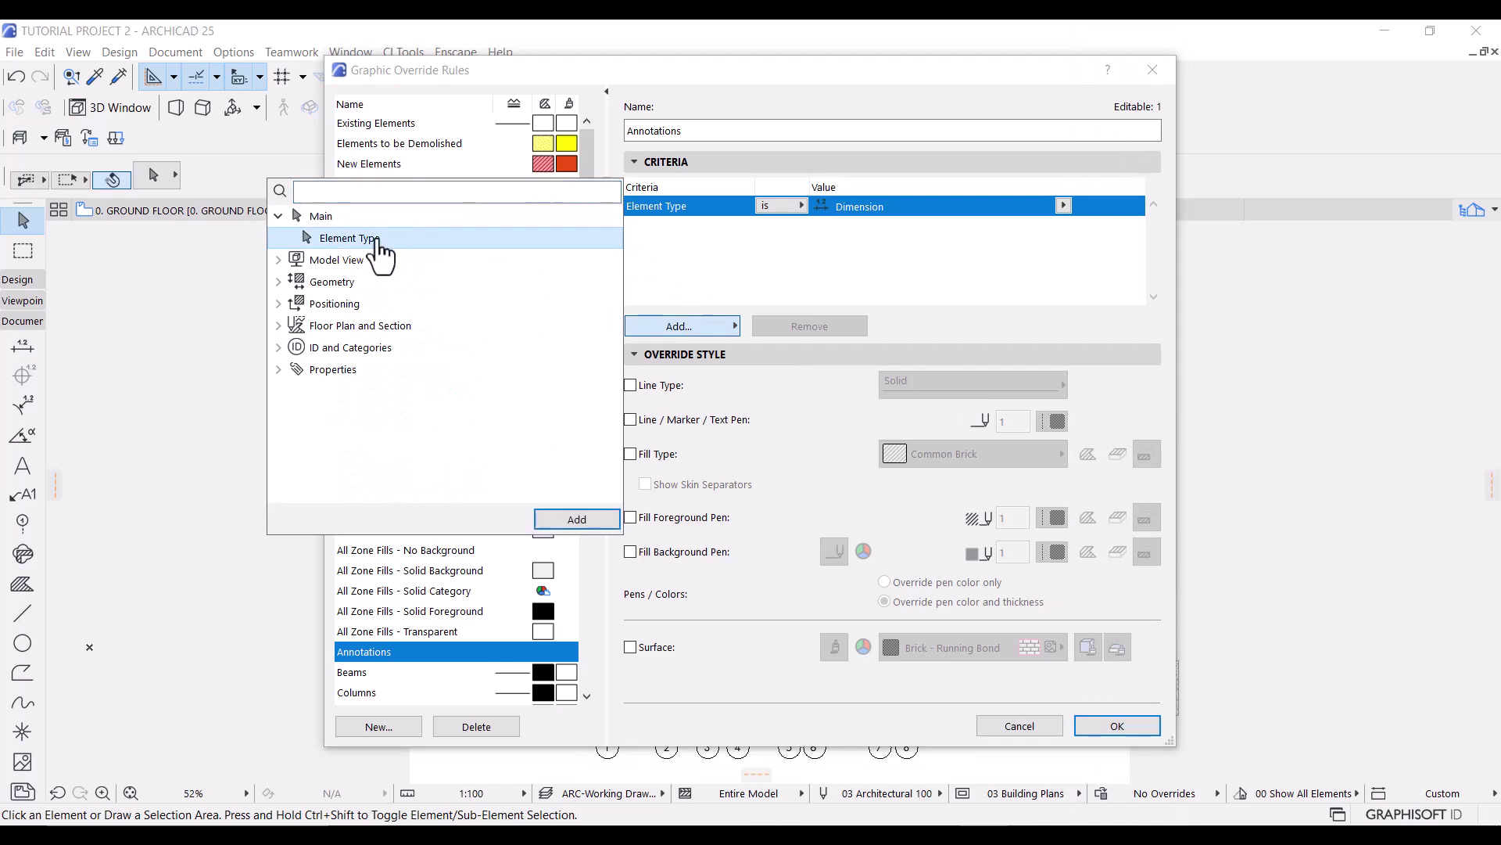
double_click(377, 239)
double_click(377, 239)
click(1104, 180)
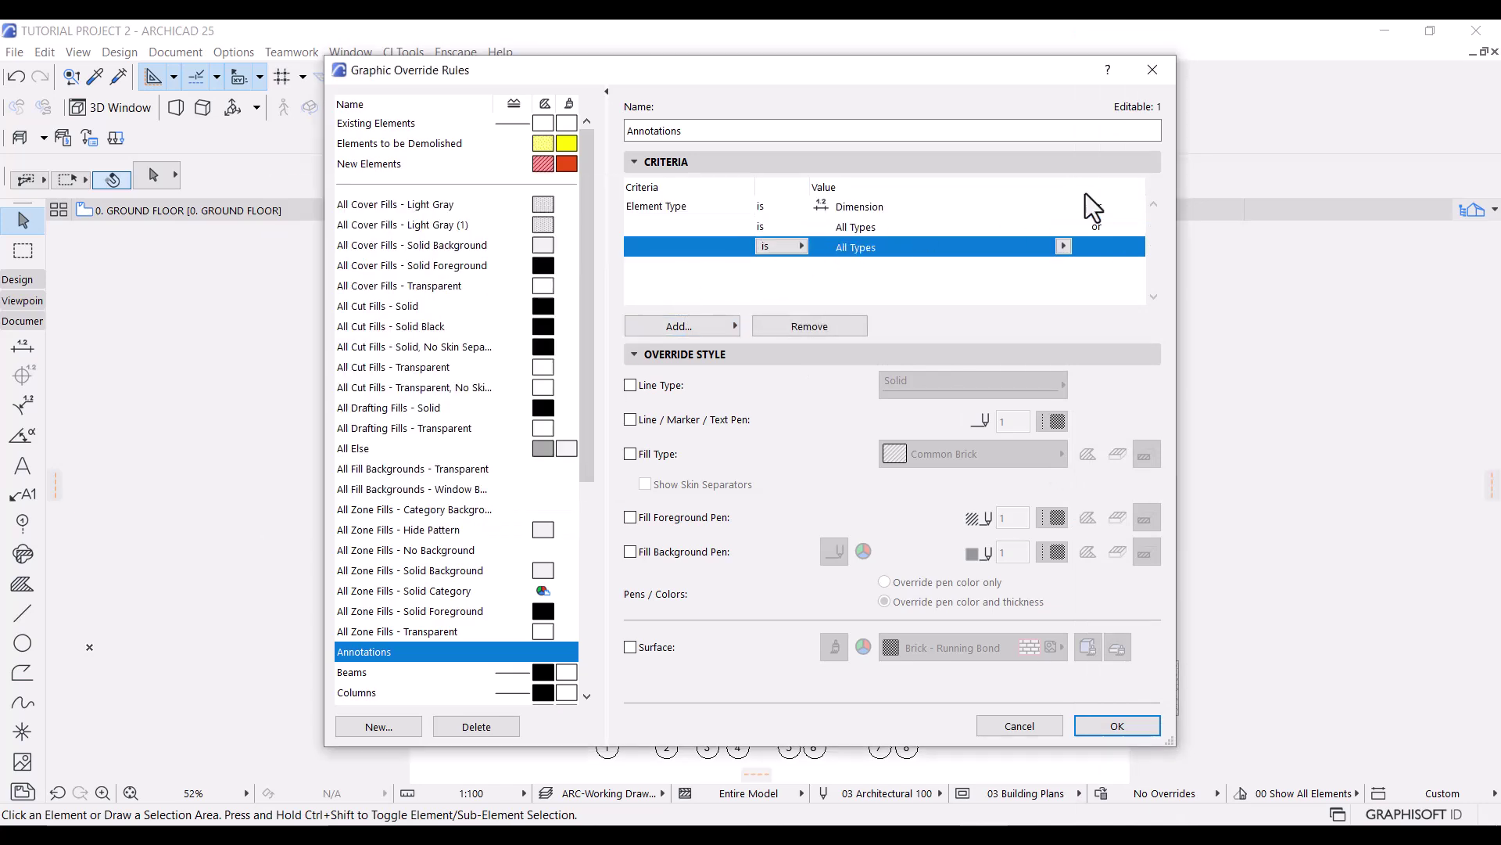
click(1064, 226)
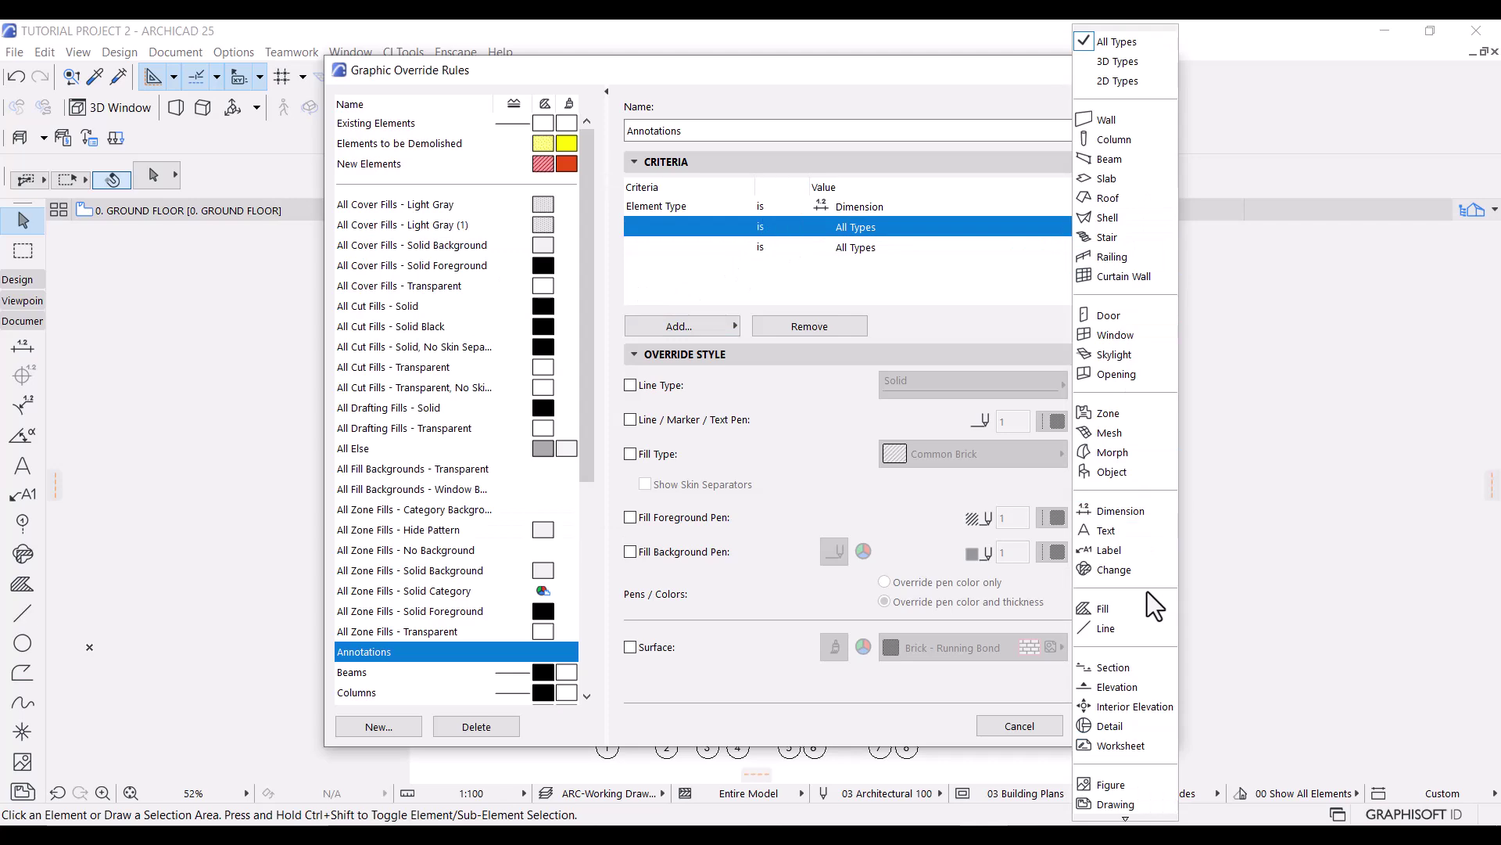
click(1118, 549)
click(1063, 248)
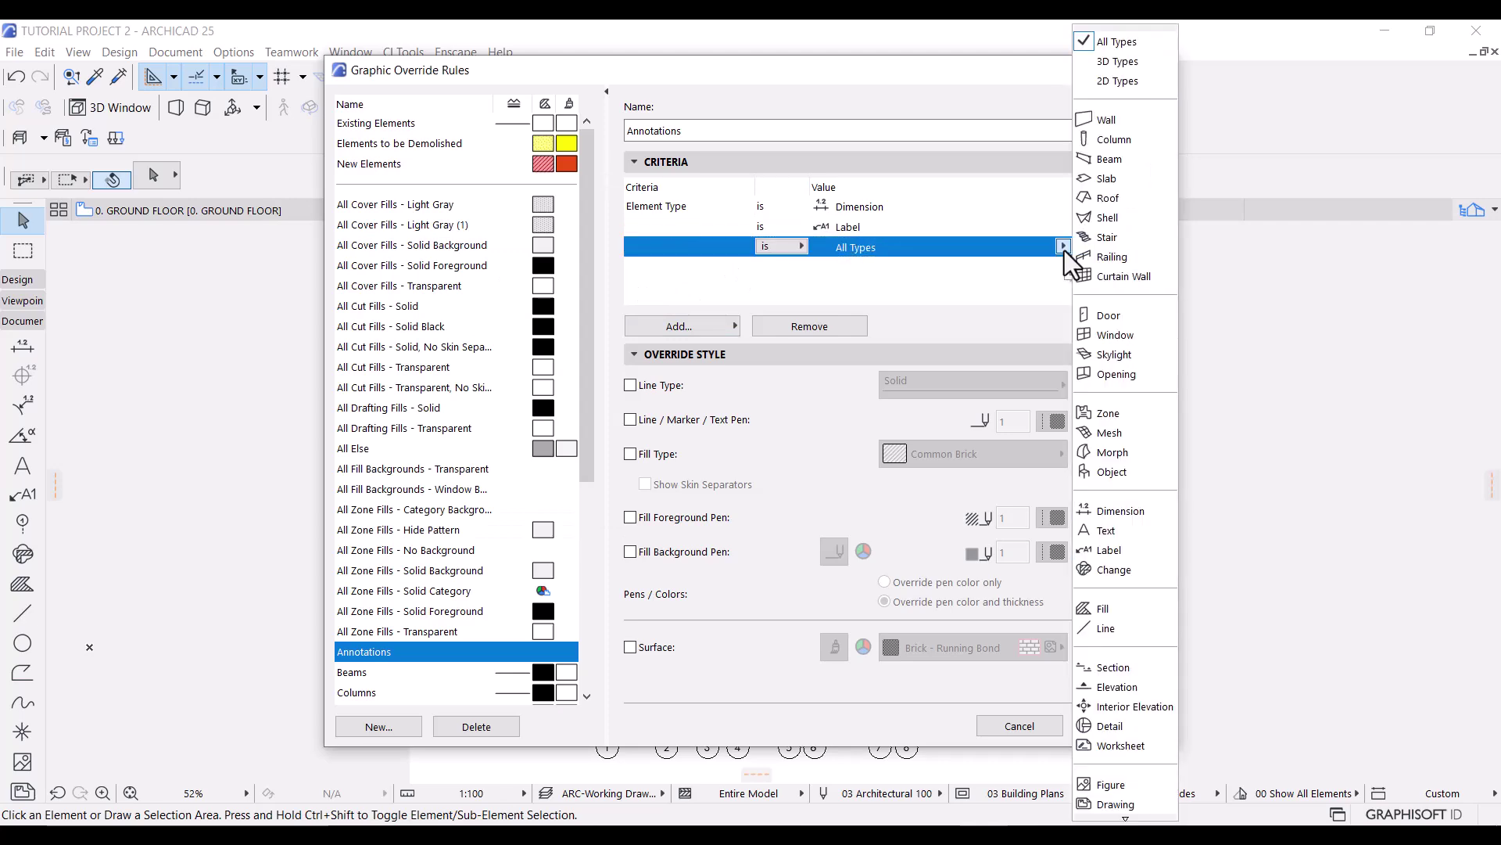
click(1064, 247)
click(1064, 247)
scroll(1112, 703, down, 1)
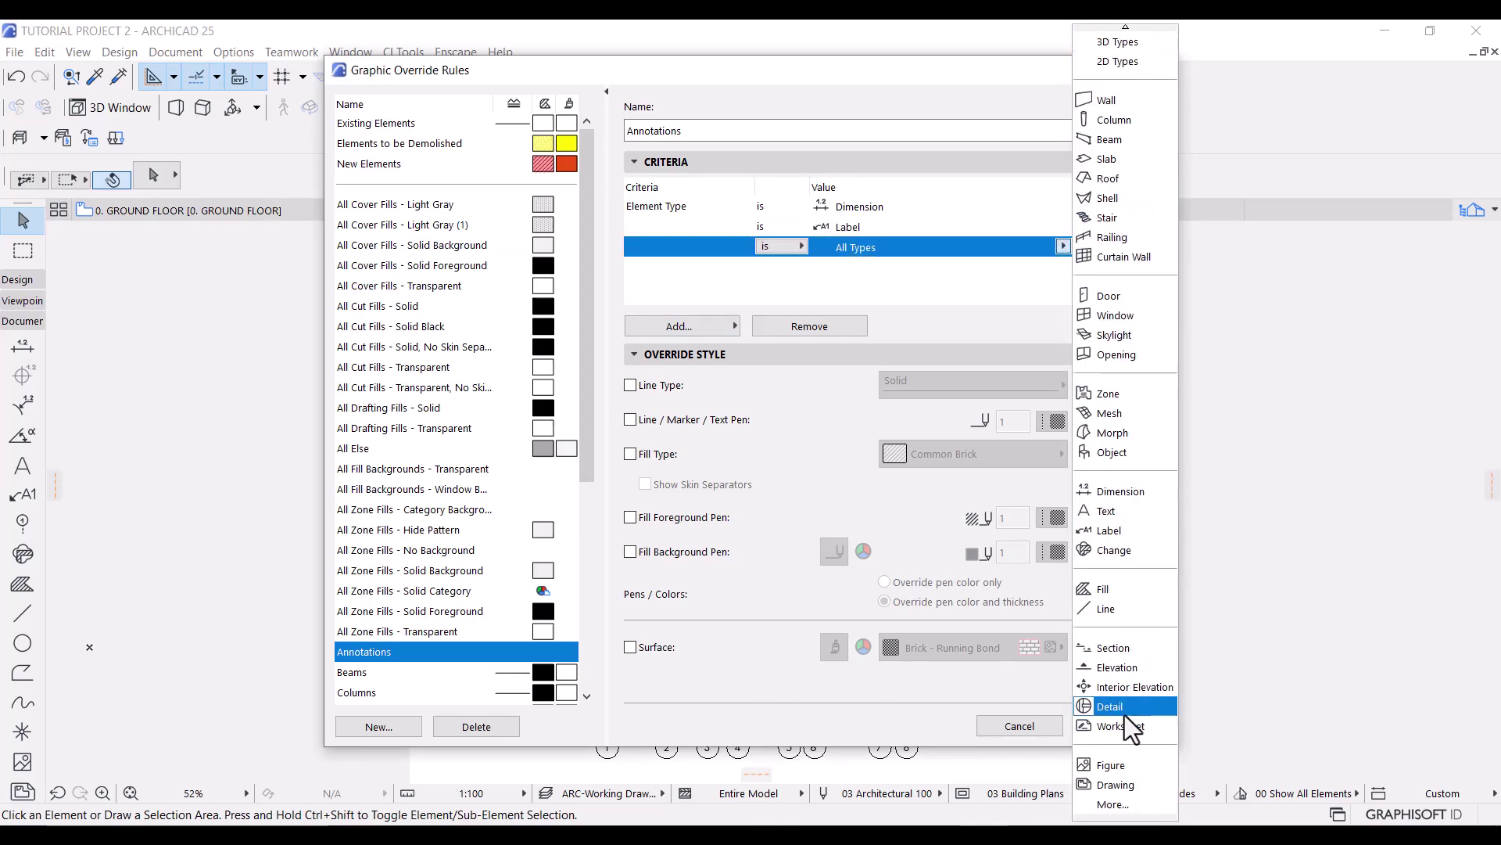
click(1118, 806)
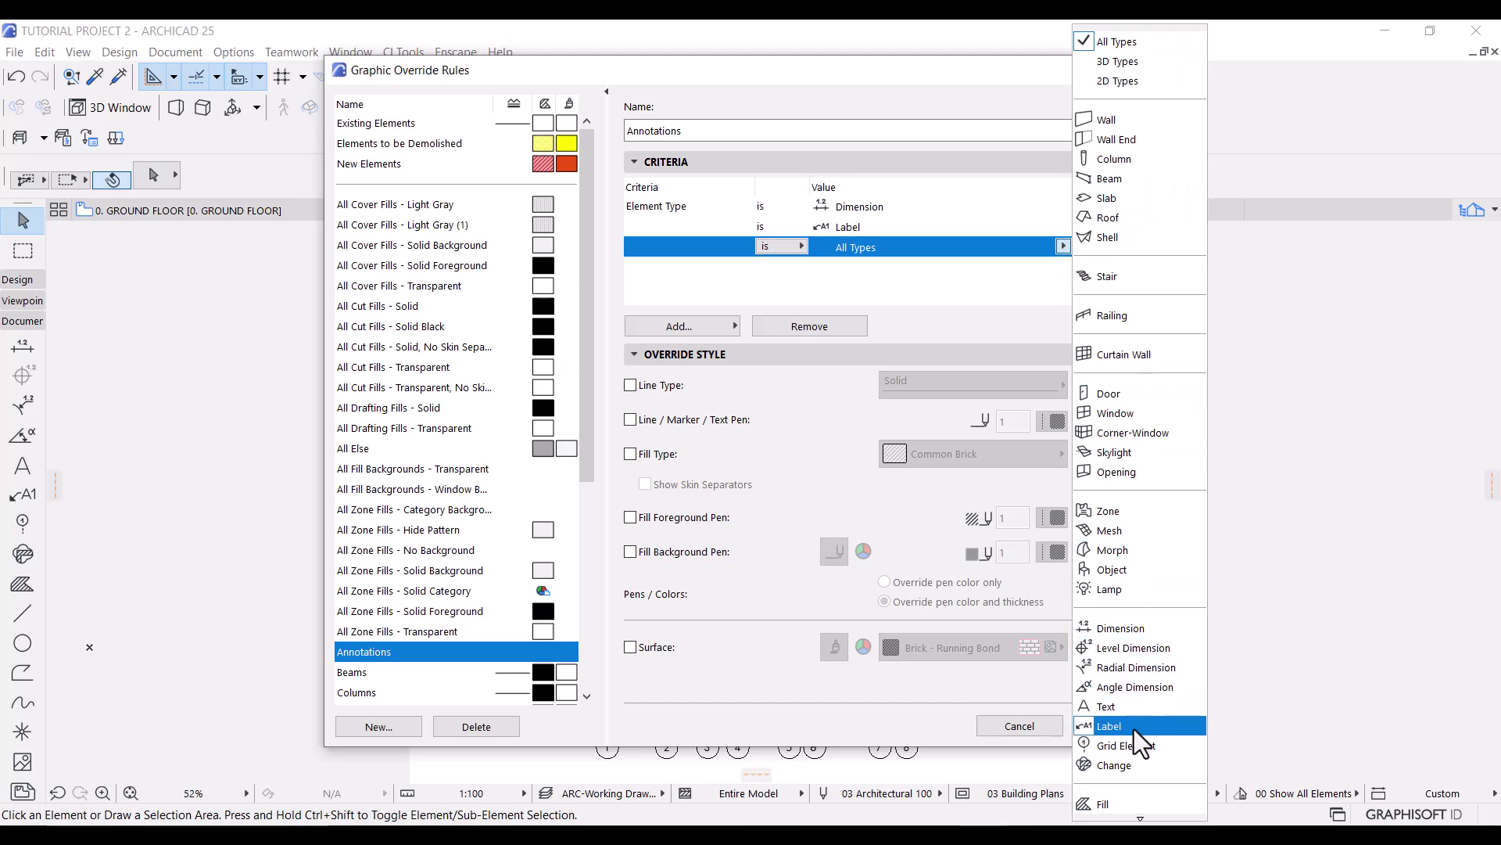
click(1130, 745)
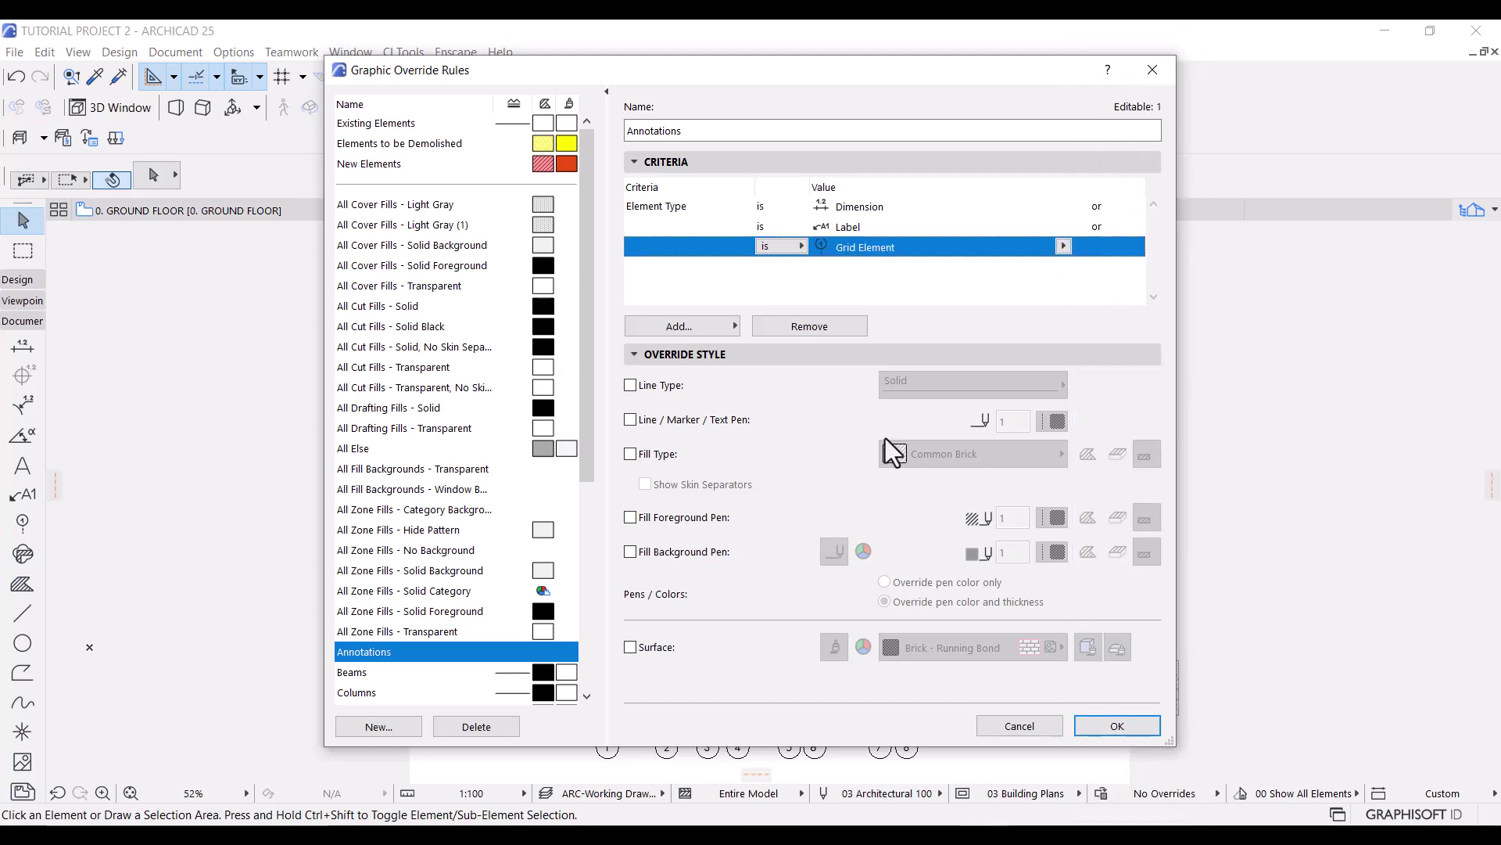
Override the line, marker and text pen with red pen 20 and apply the Elevation combination
click(630, 420)
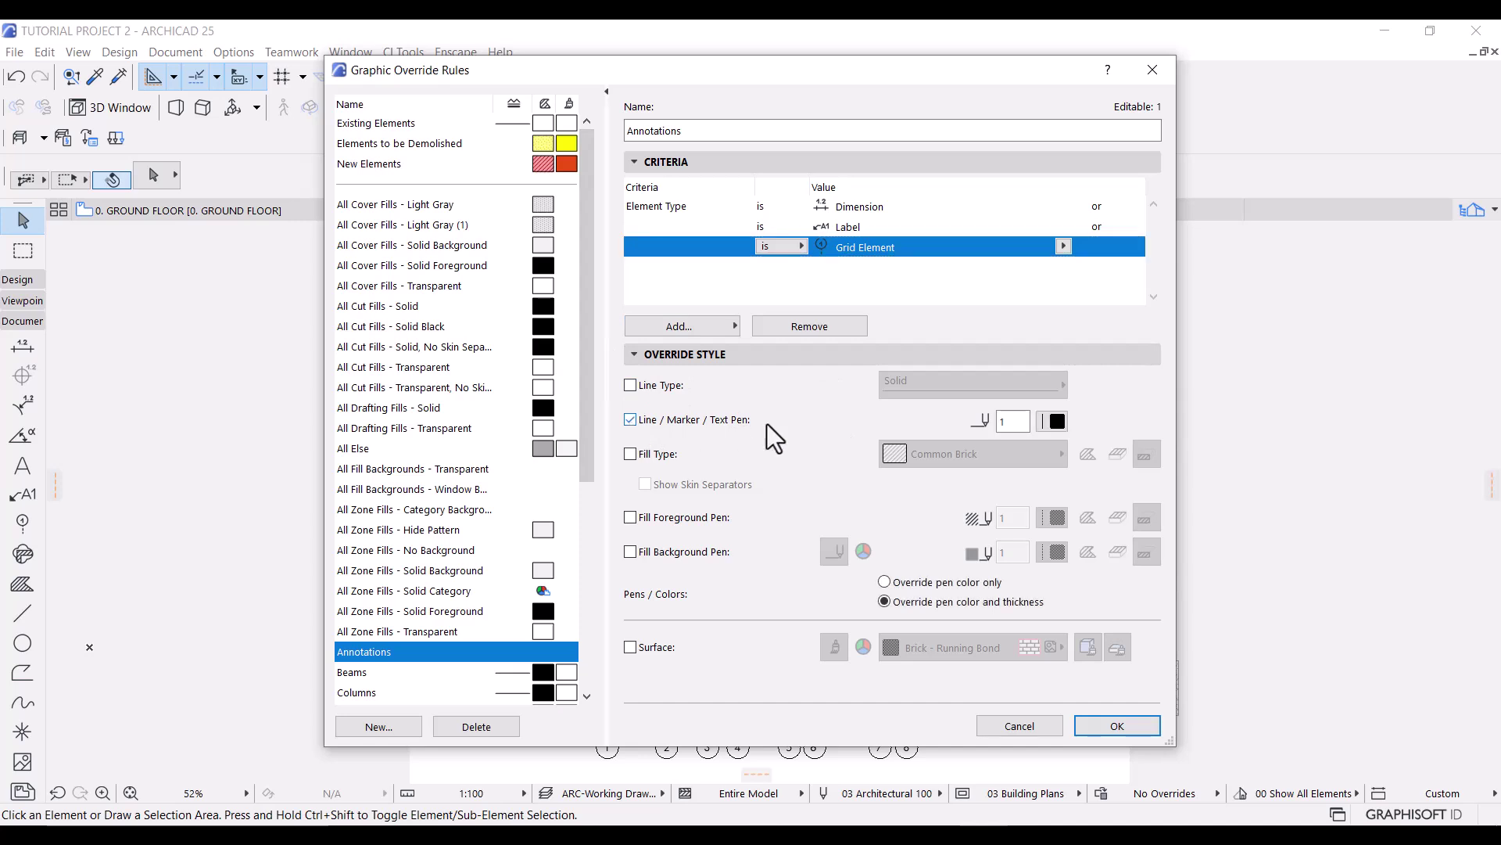
click(1055, 422)
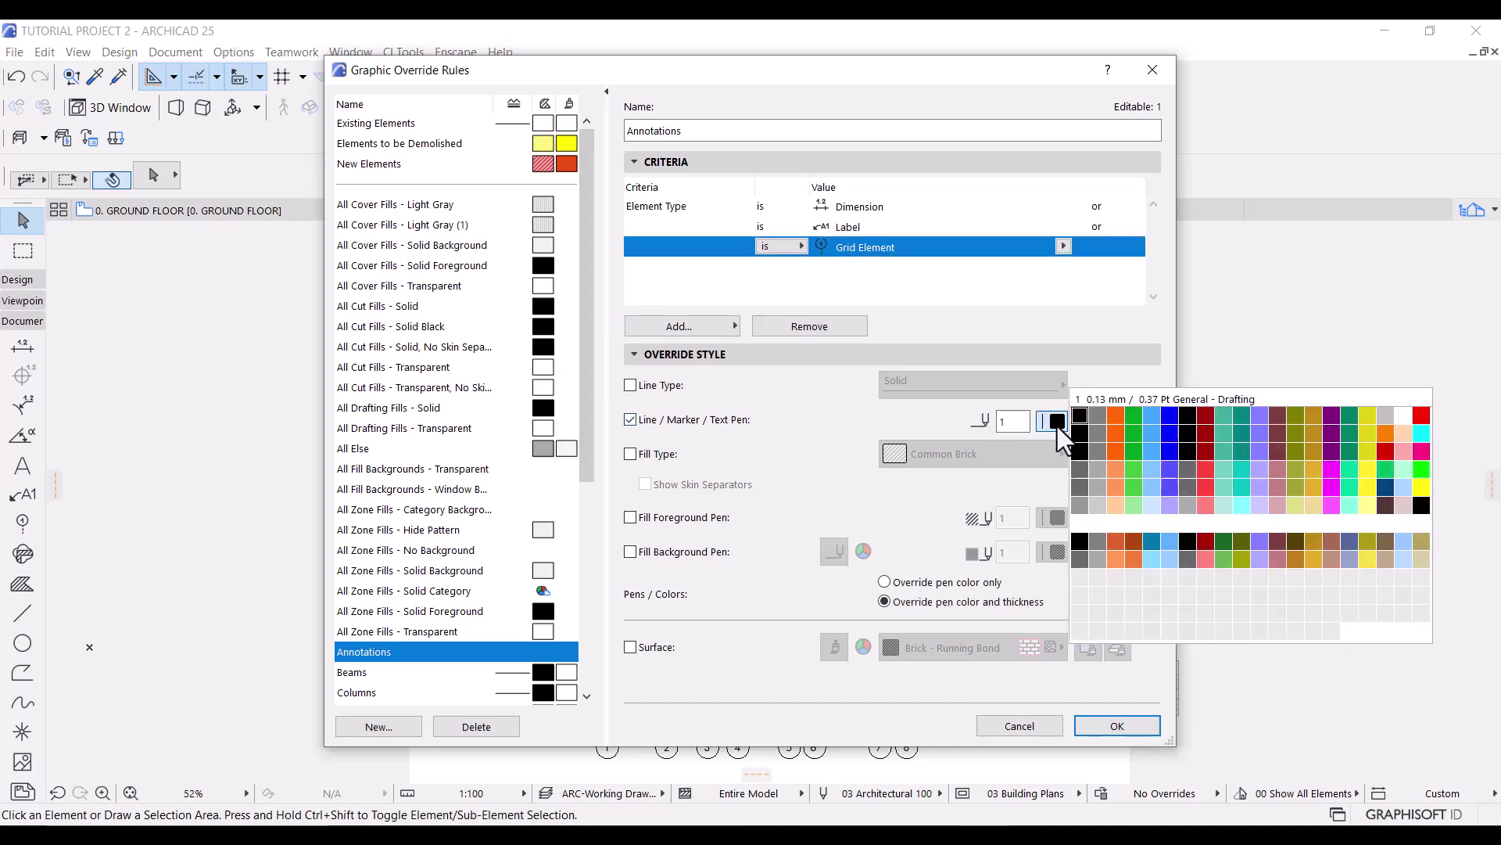
click(1422, 415)
click(1108, 727)
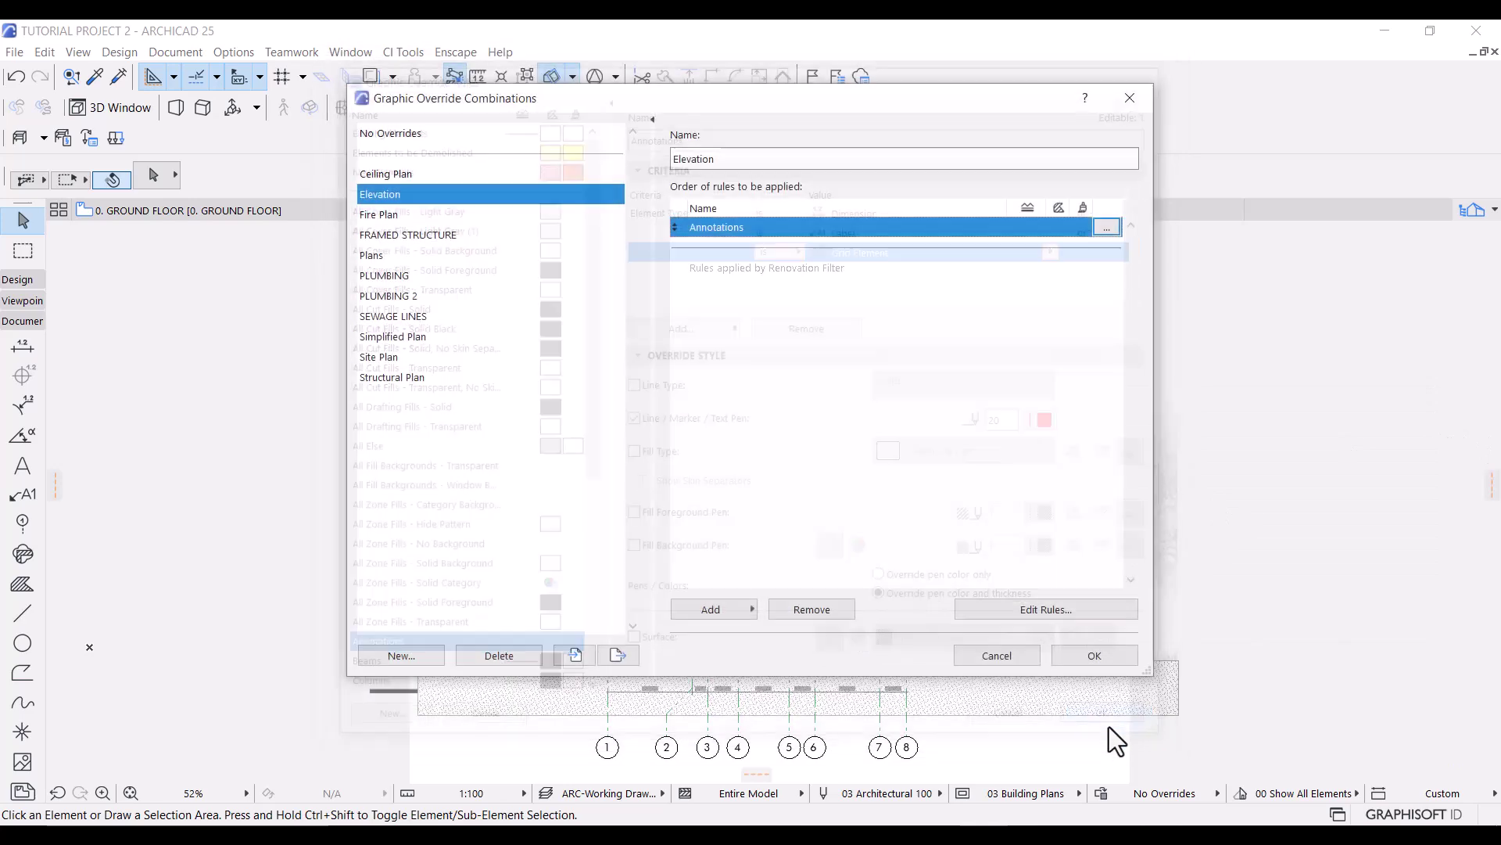
click(1095, 653)
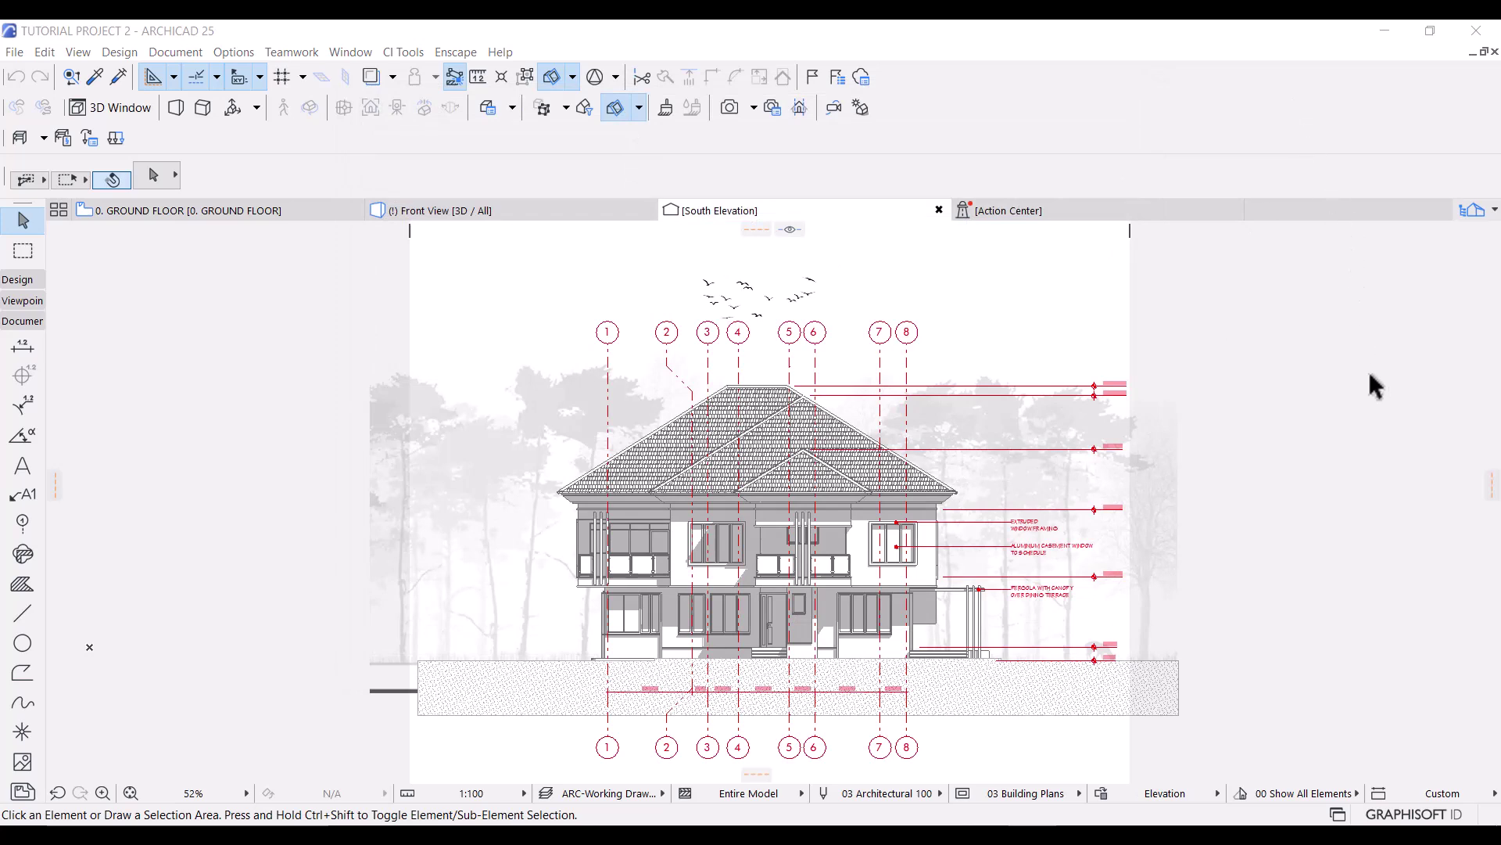
Add a new rule named 'Walls-slabs-columns-beams' to the Elevation override combination
click(177, 55)
mouse_move(322, 220)
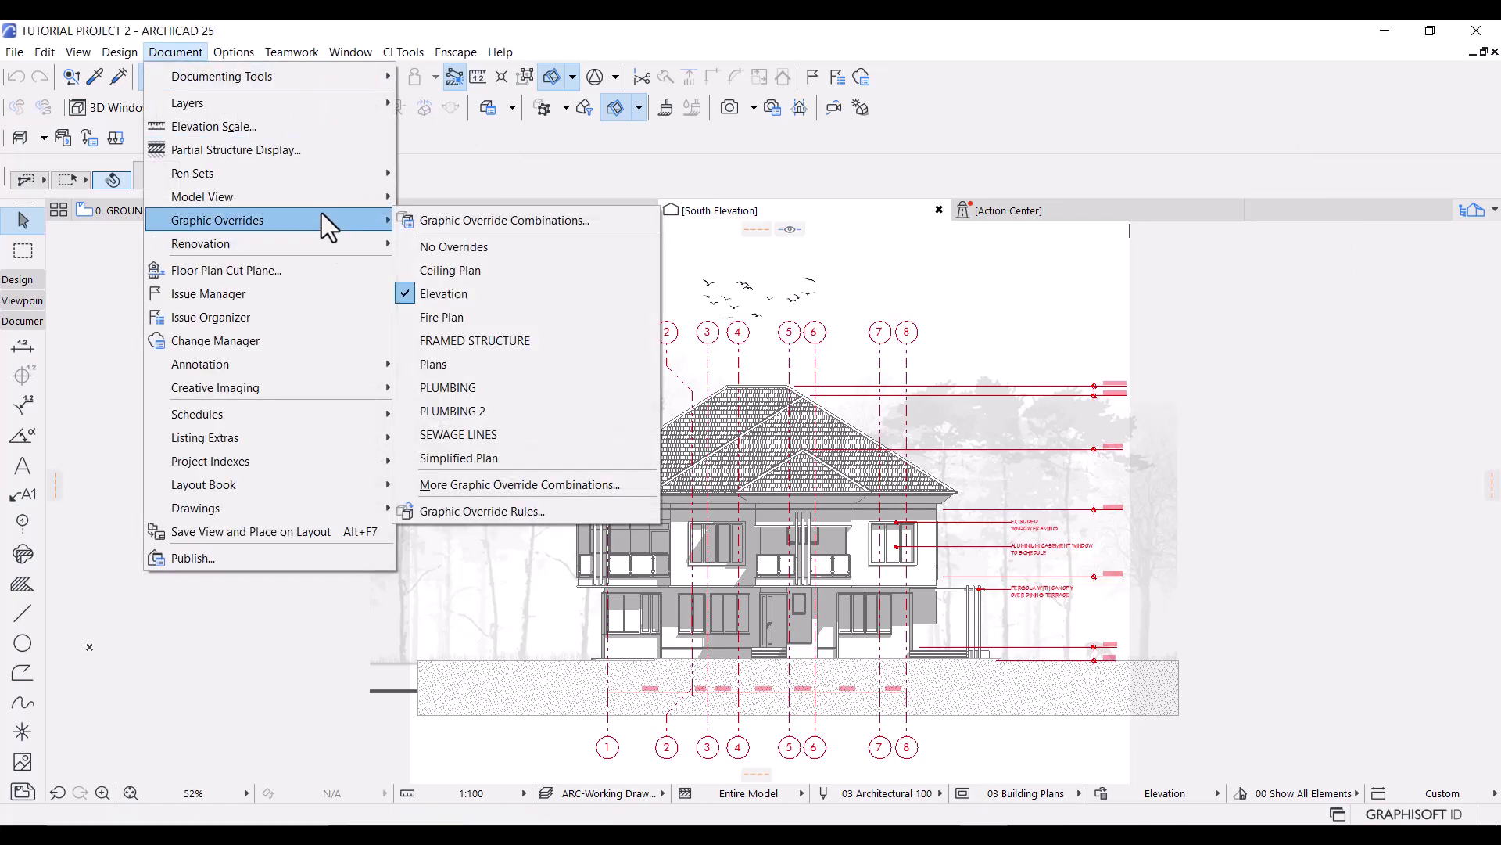
click(467, 222)
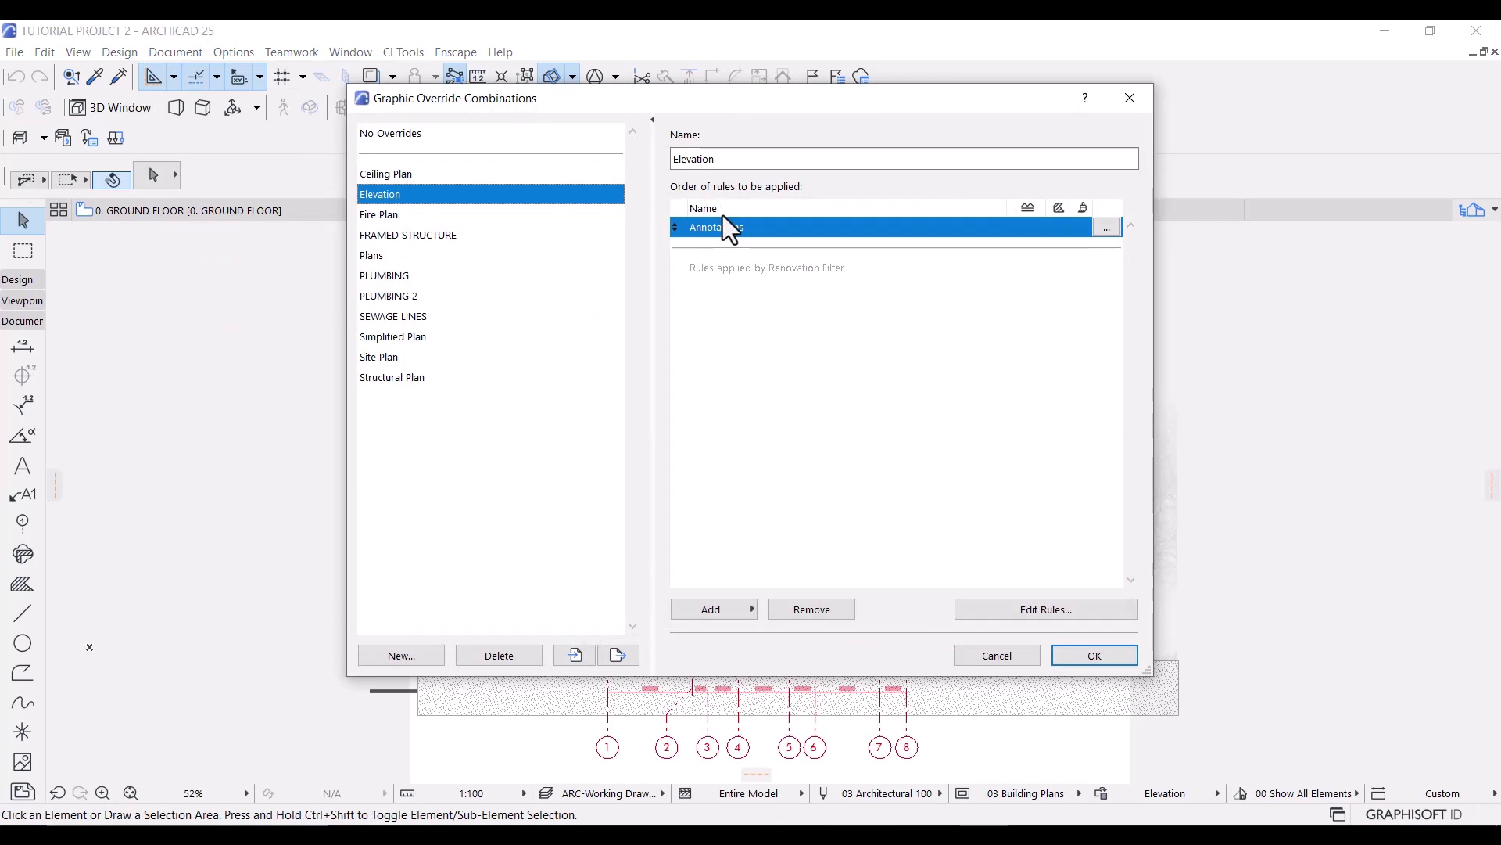
click(723, 609)
click(832, 800)
text(Walls)
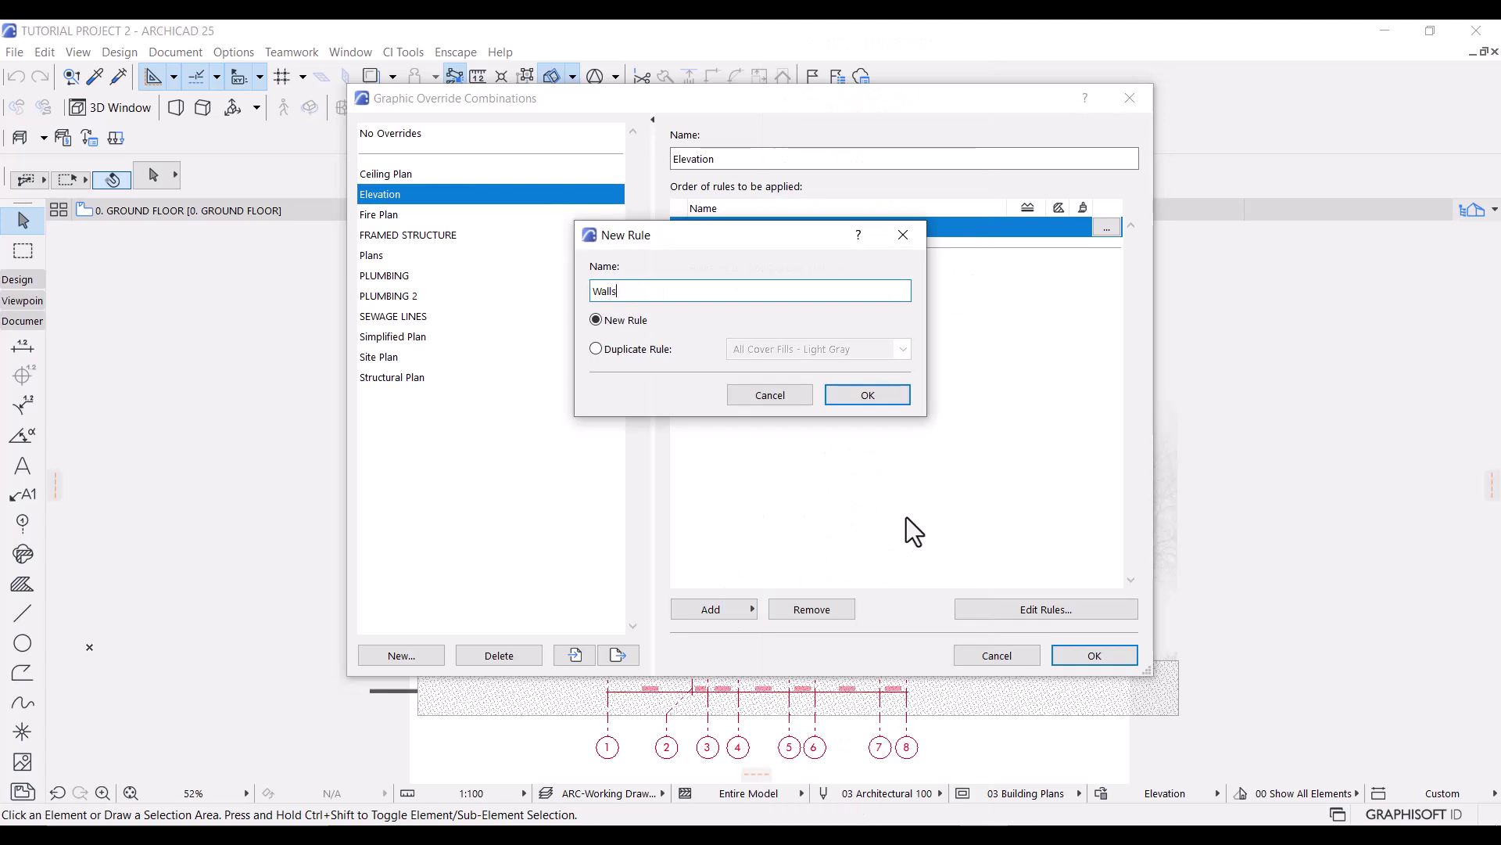
text(-slabs-columns-beams)
key(Return)
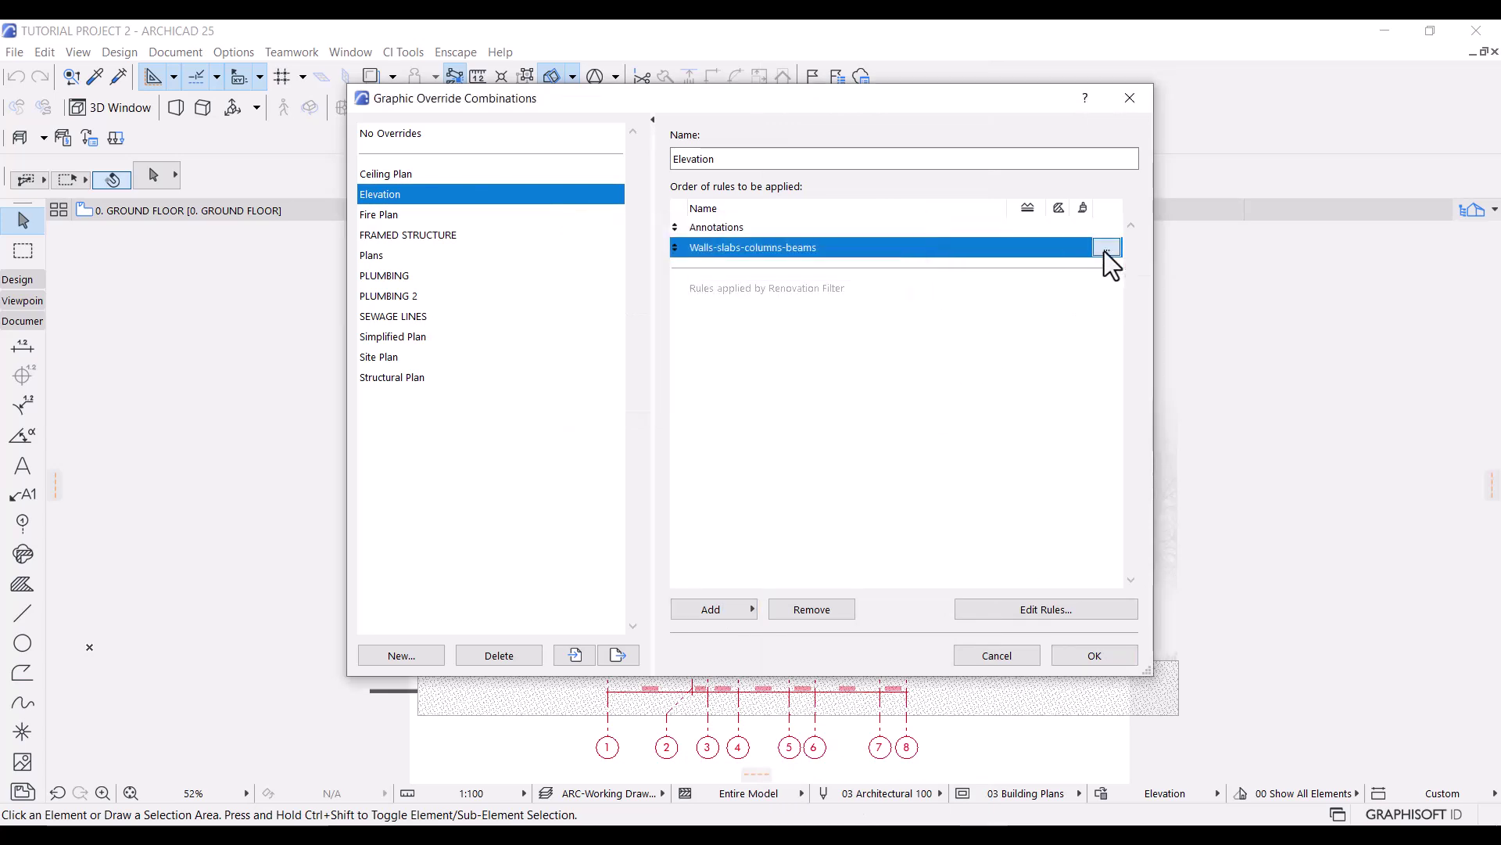
Give the rule four Element Type criteria set to Wall, Column, Beam and Slab
click(1105, 249)
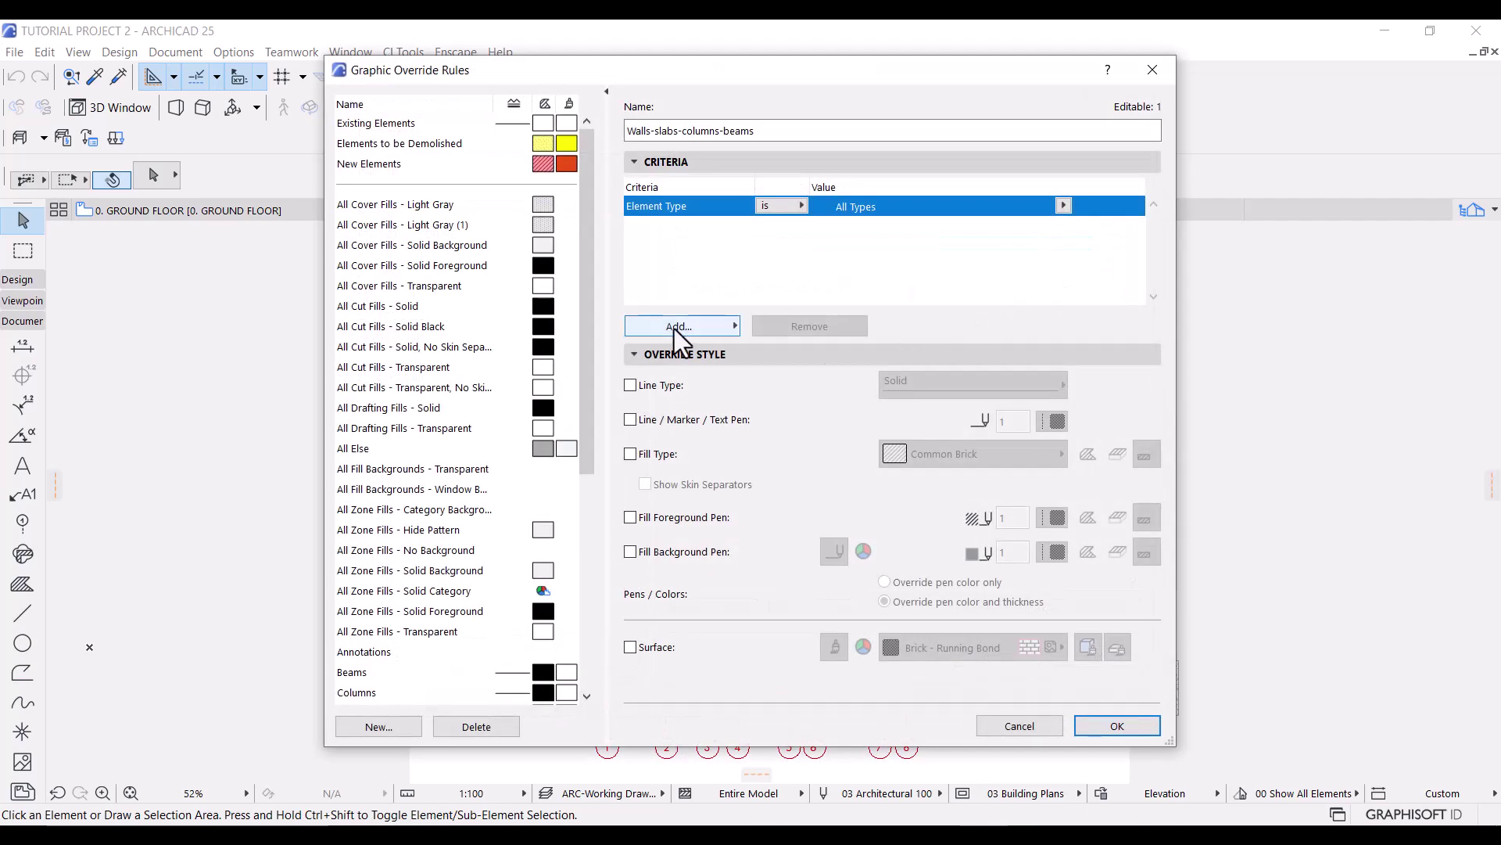
click(674, 327)
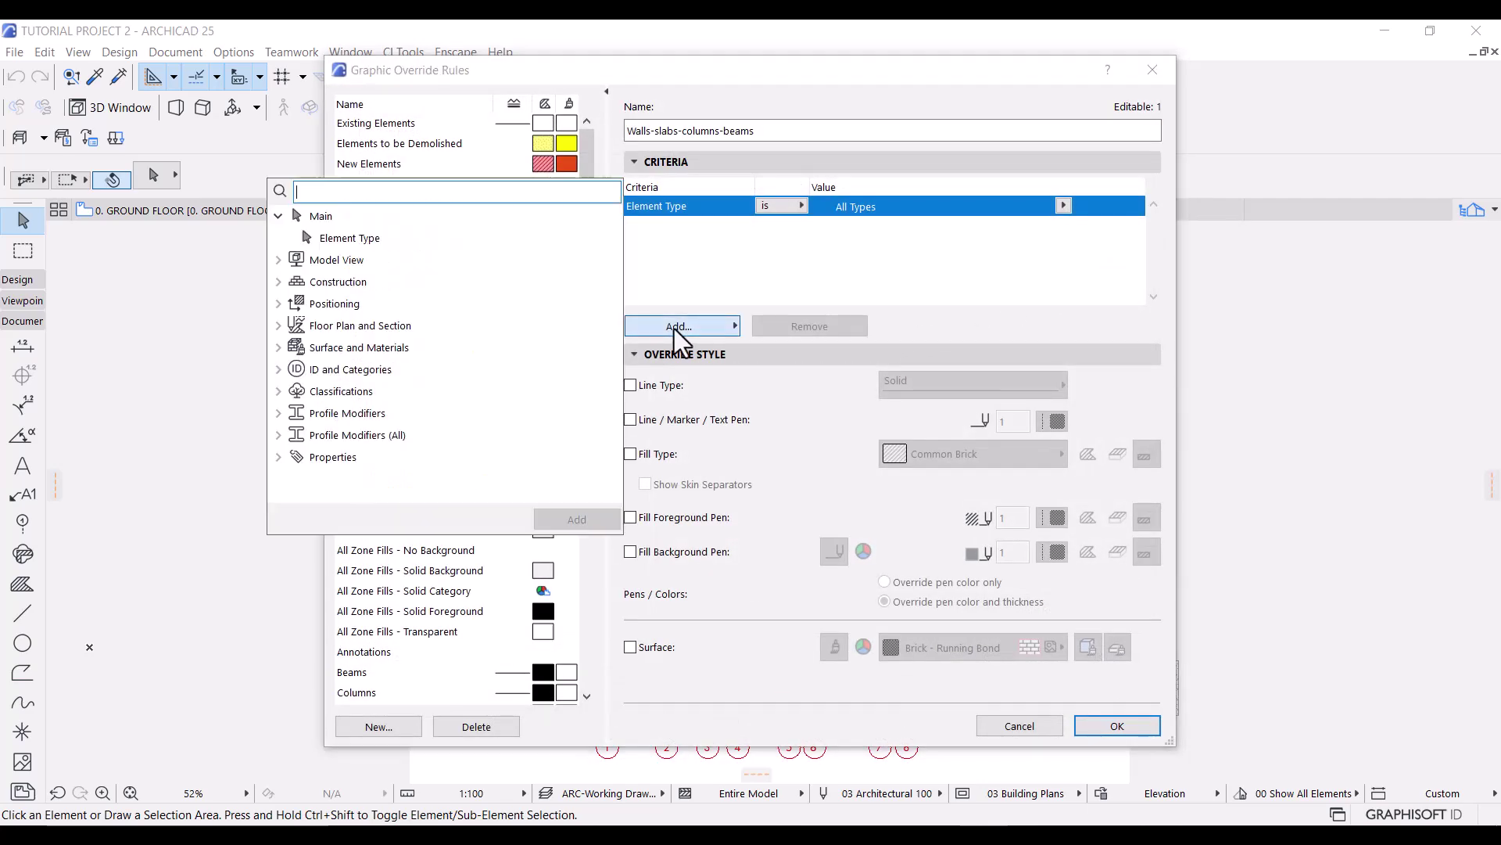
double_click(405, 244)
double_click(405, 244)
double_click(405, 242)
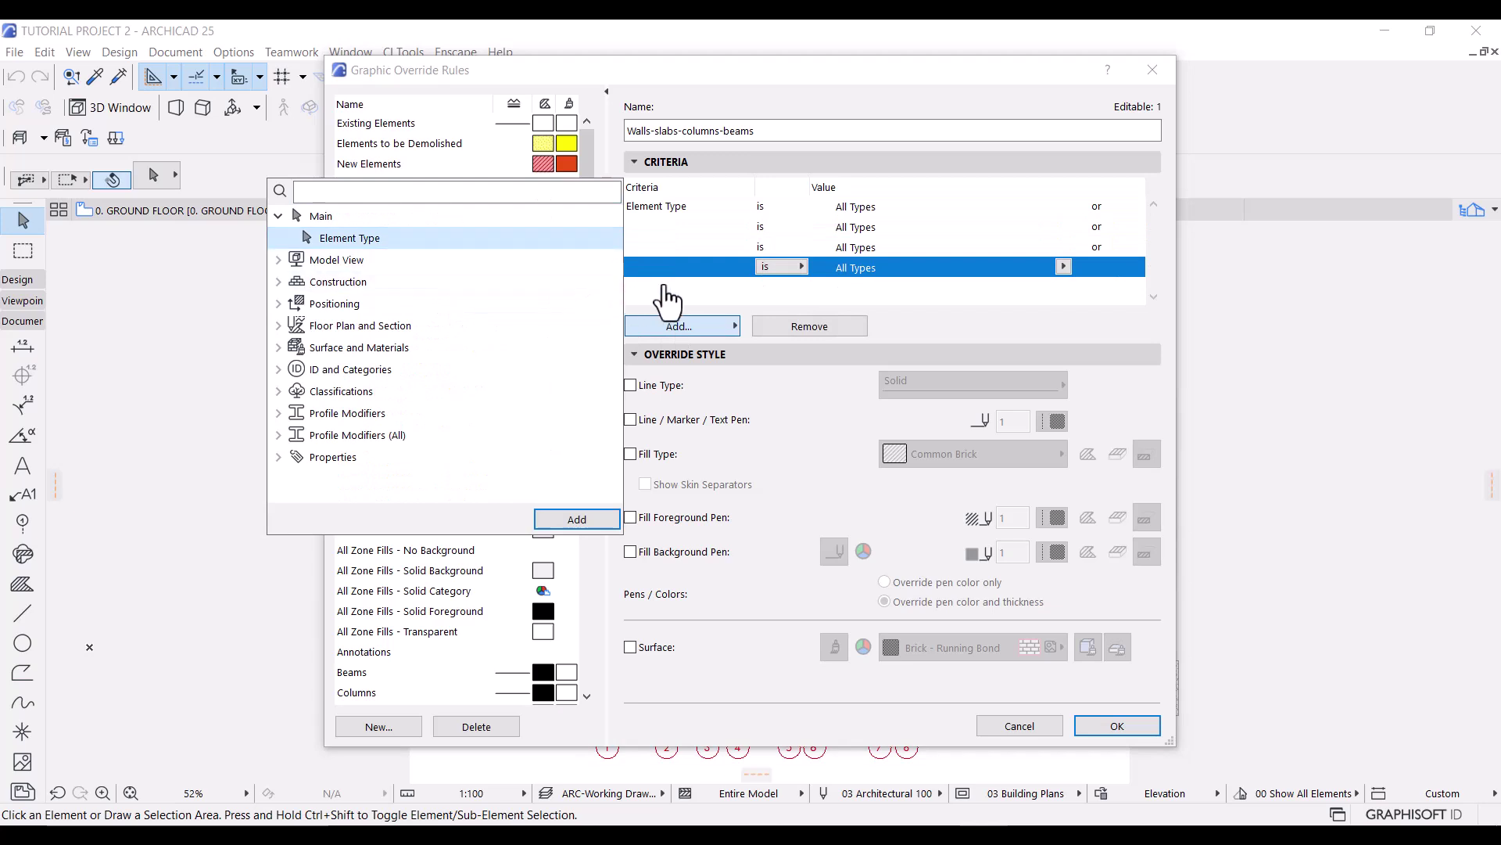
click(1046, 200)
click(1080, 208)
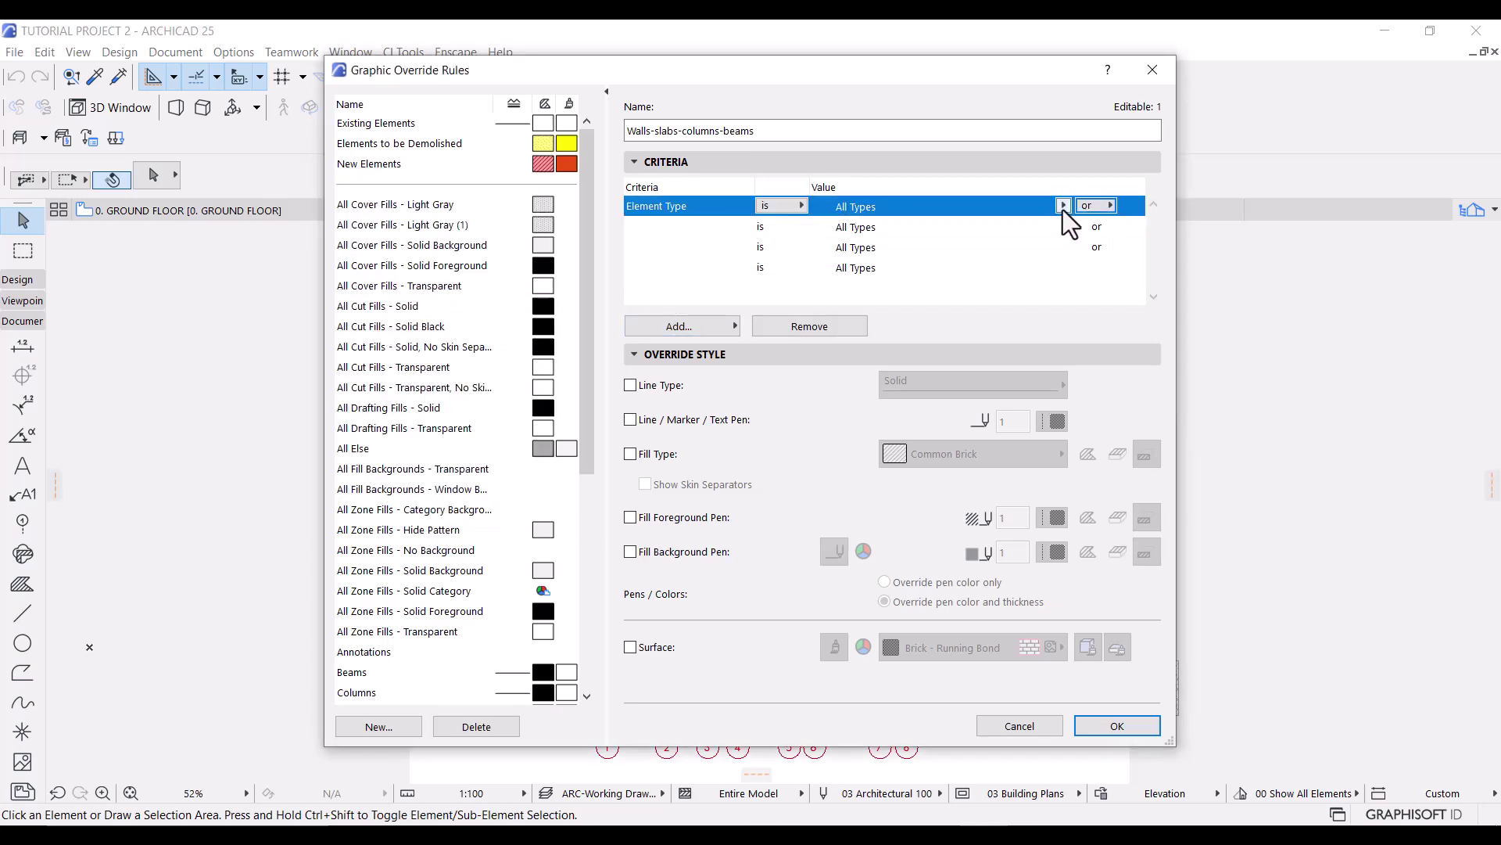
click(1063, 205)
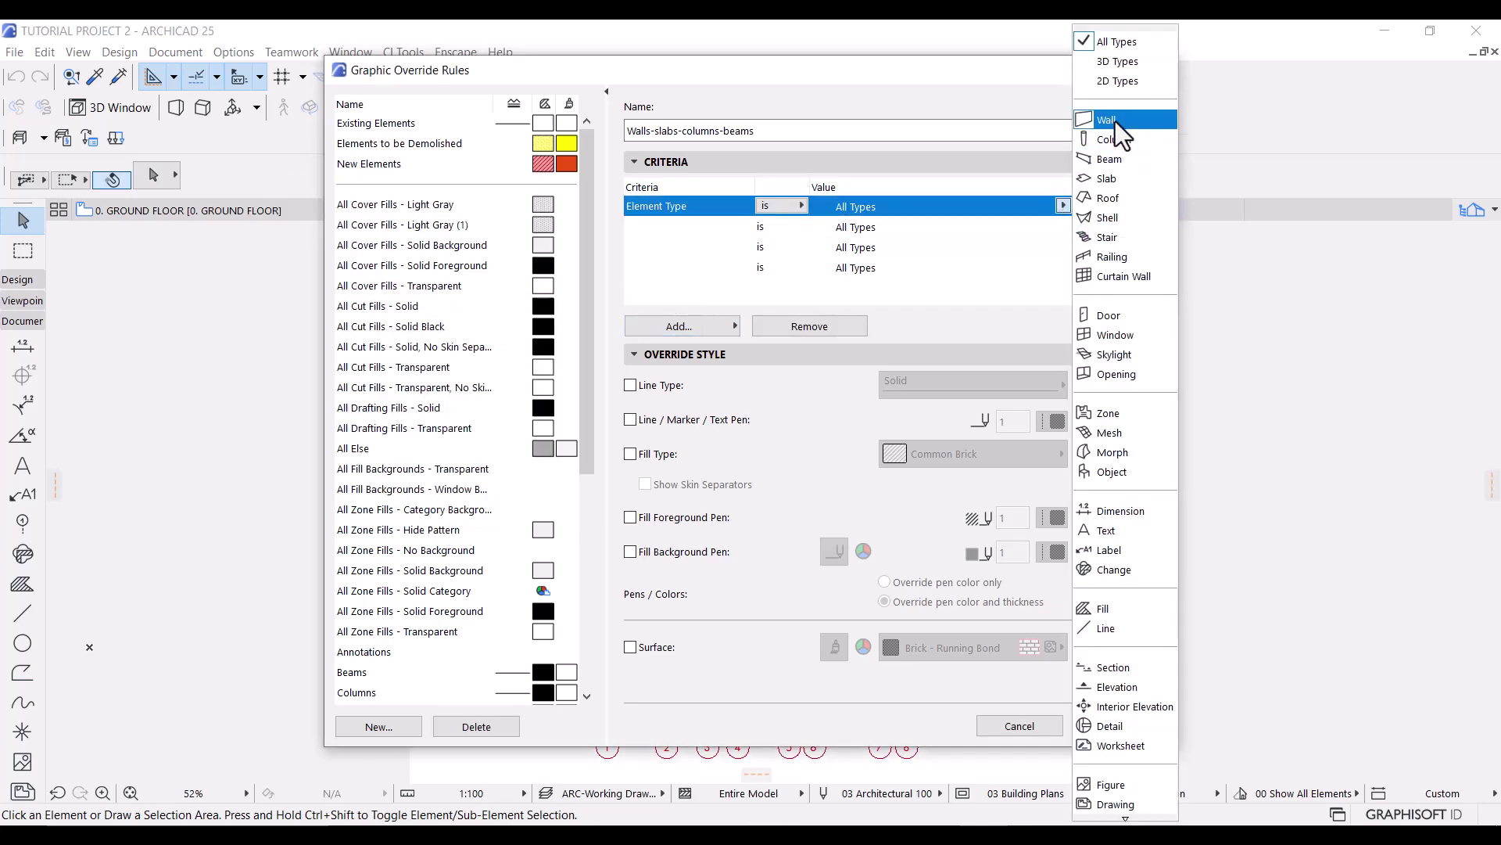
click(1115, 121)
click(1059, 225)
click(1059, 225)
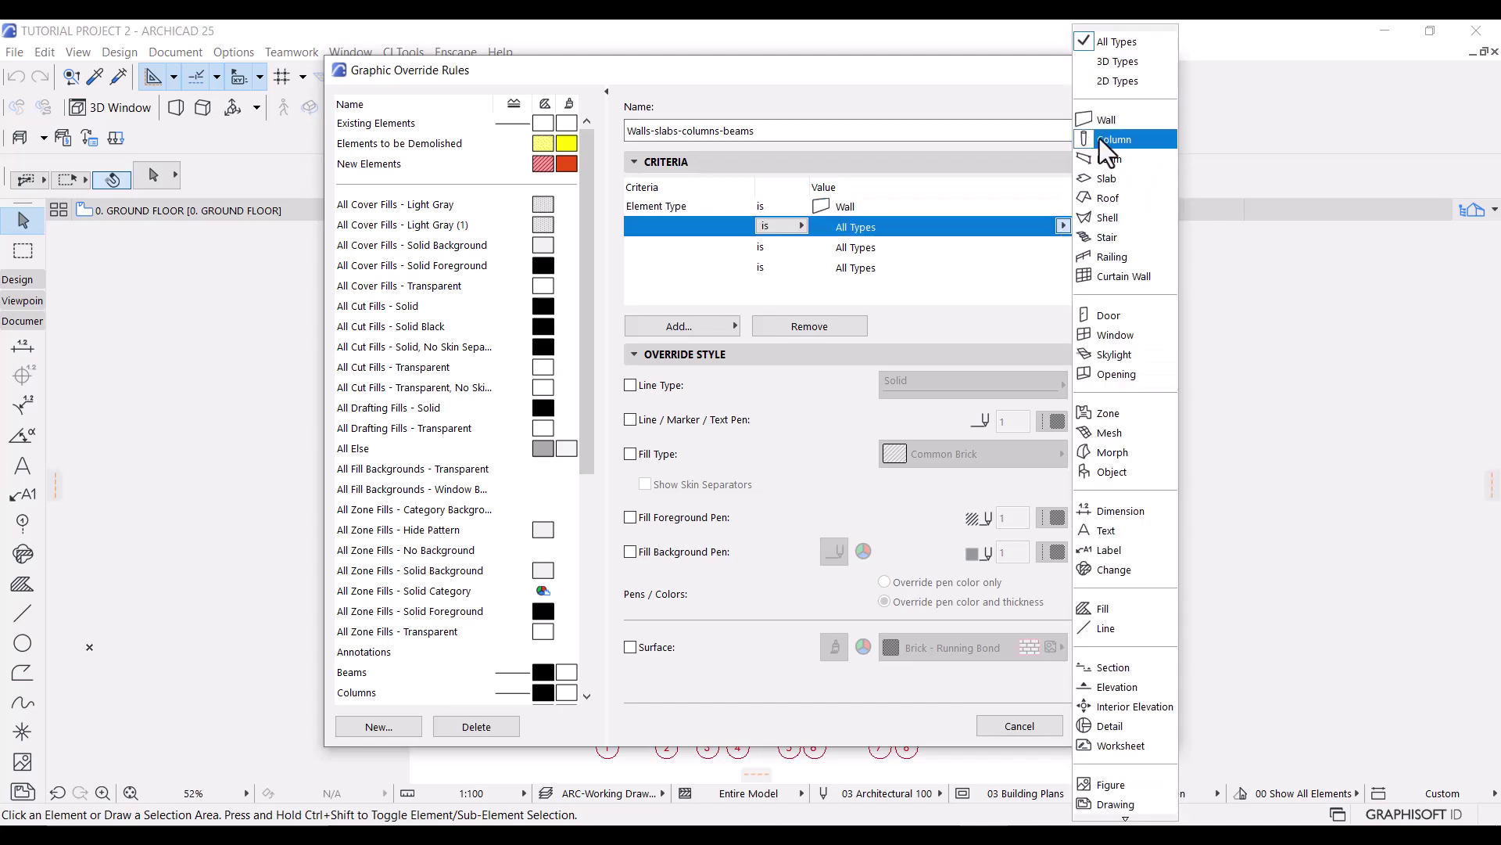
click(1100, 138)
click(1063, 246)
click(1062, 245)
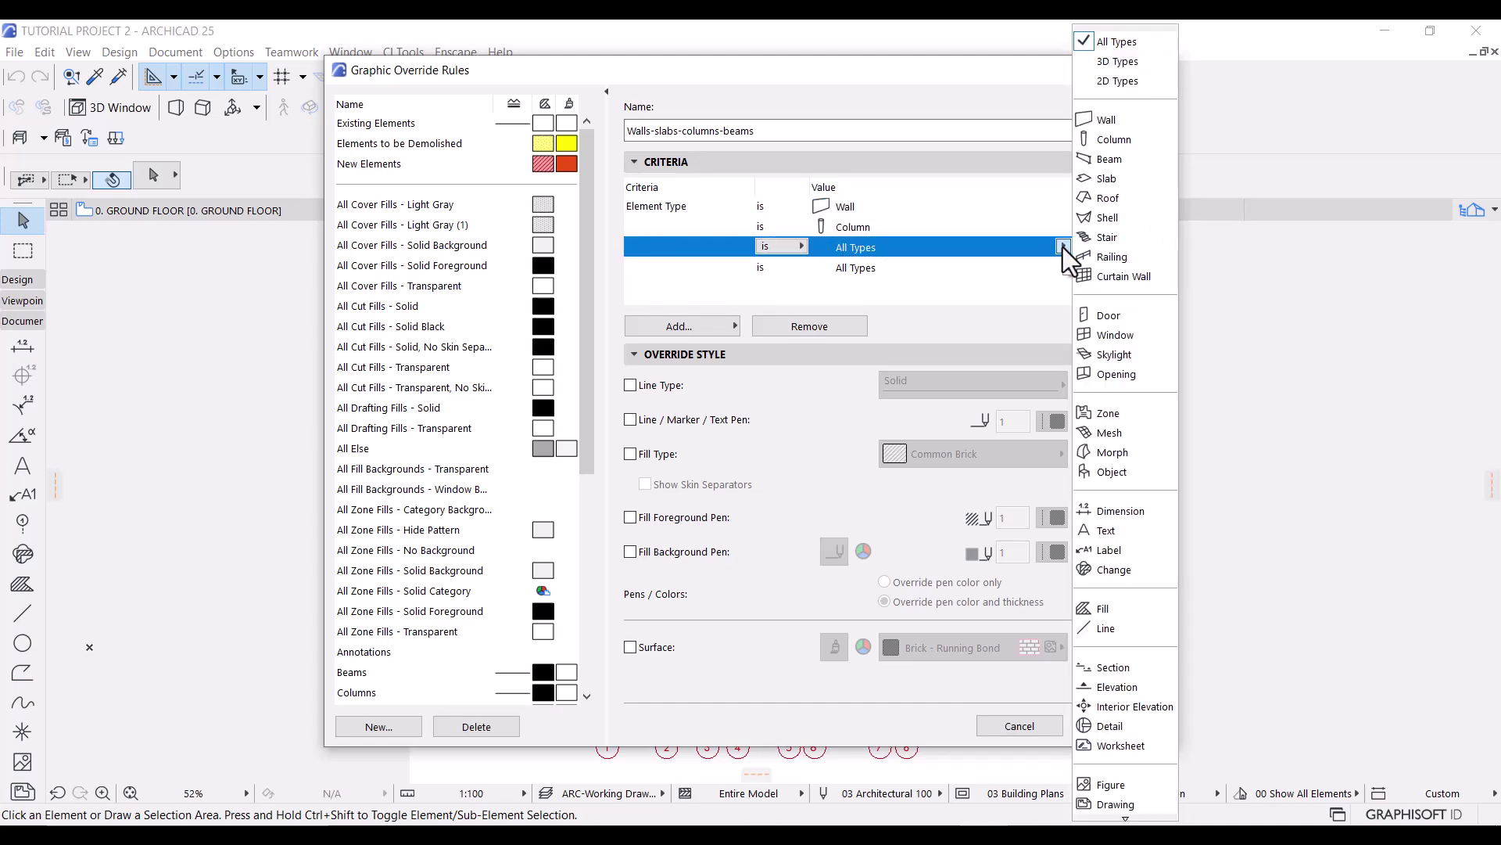
click(1104, 162)
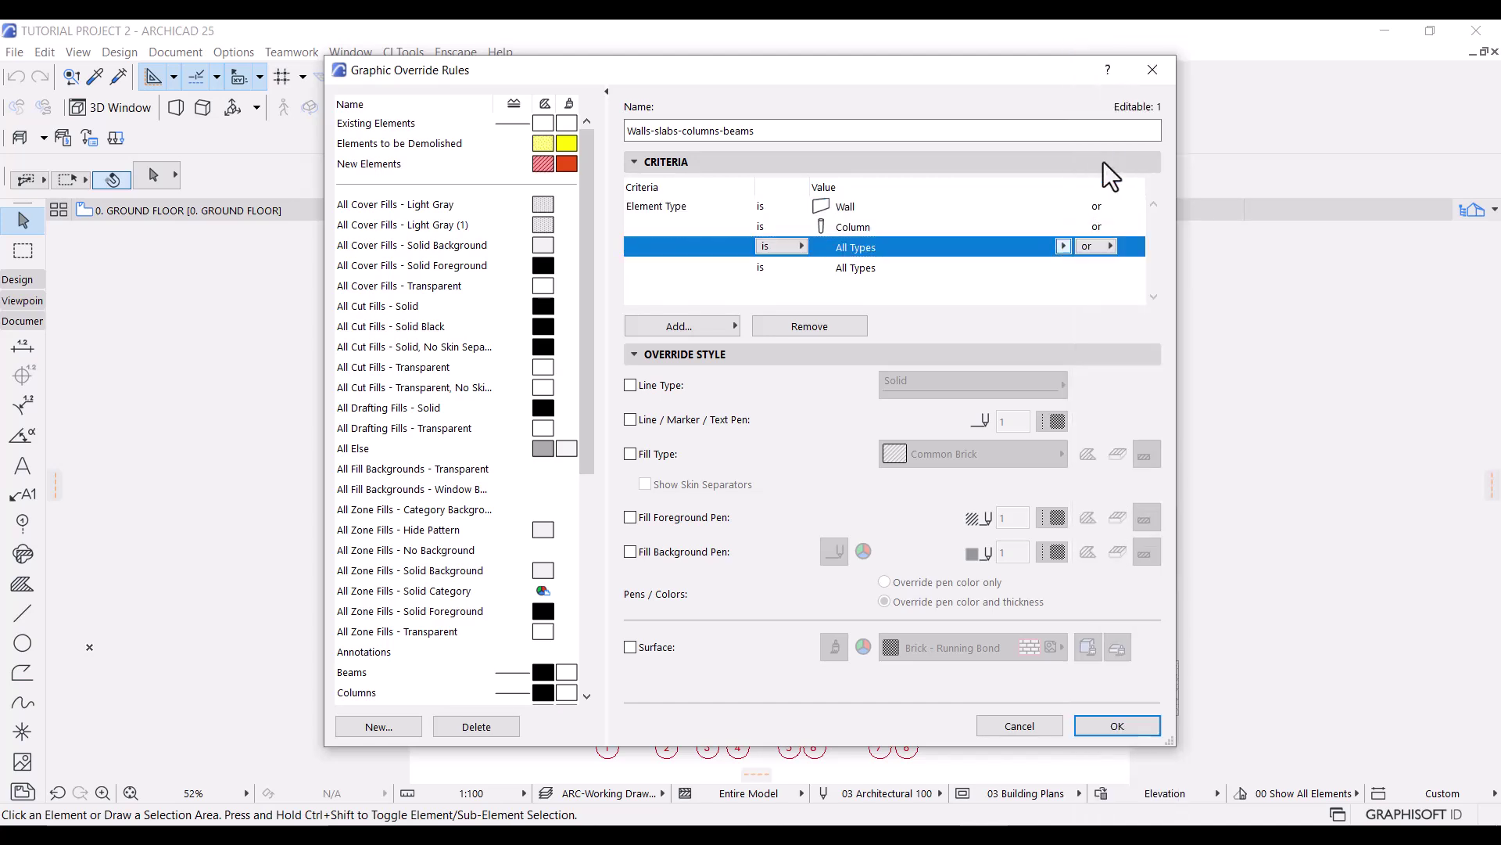
click(1060, 266)
click(1061, 265)
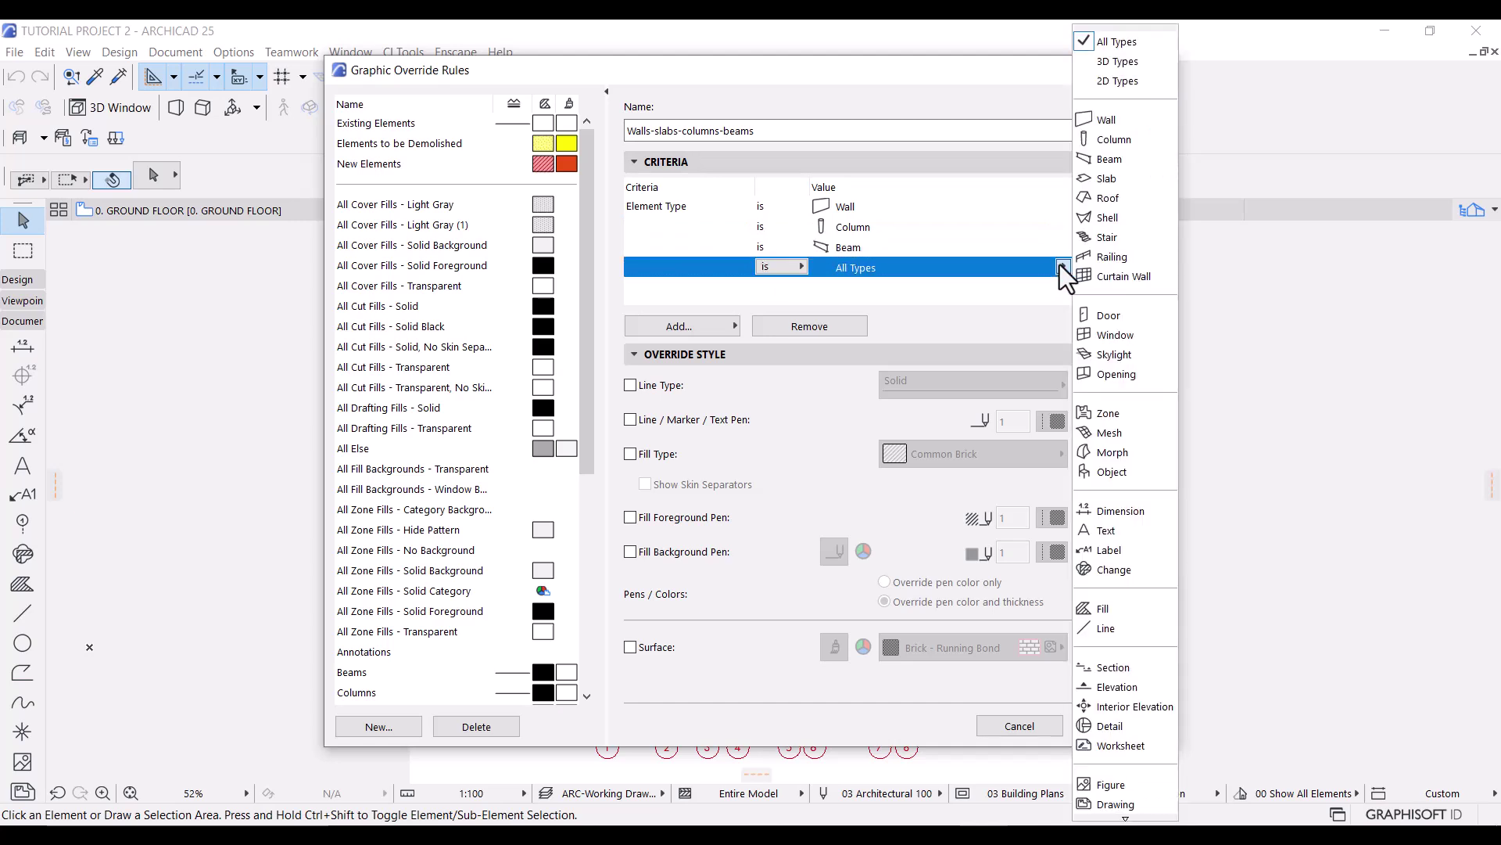
click(1110, 178)
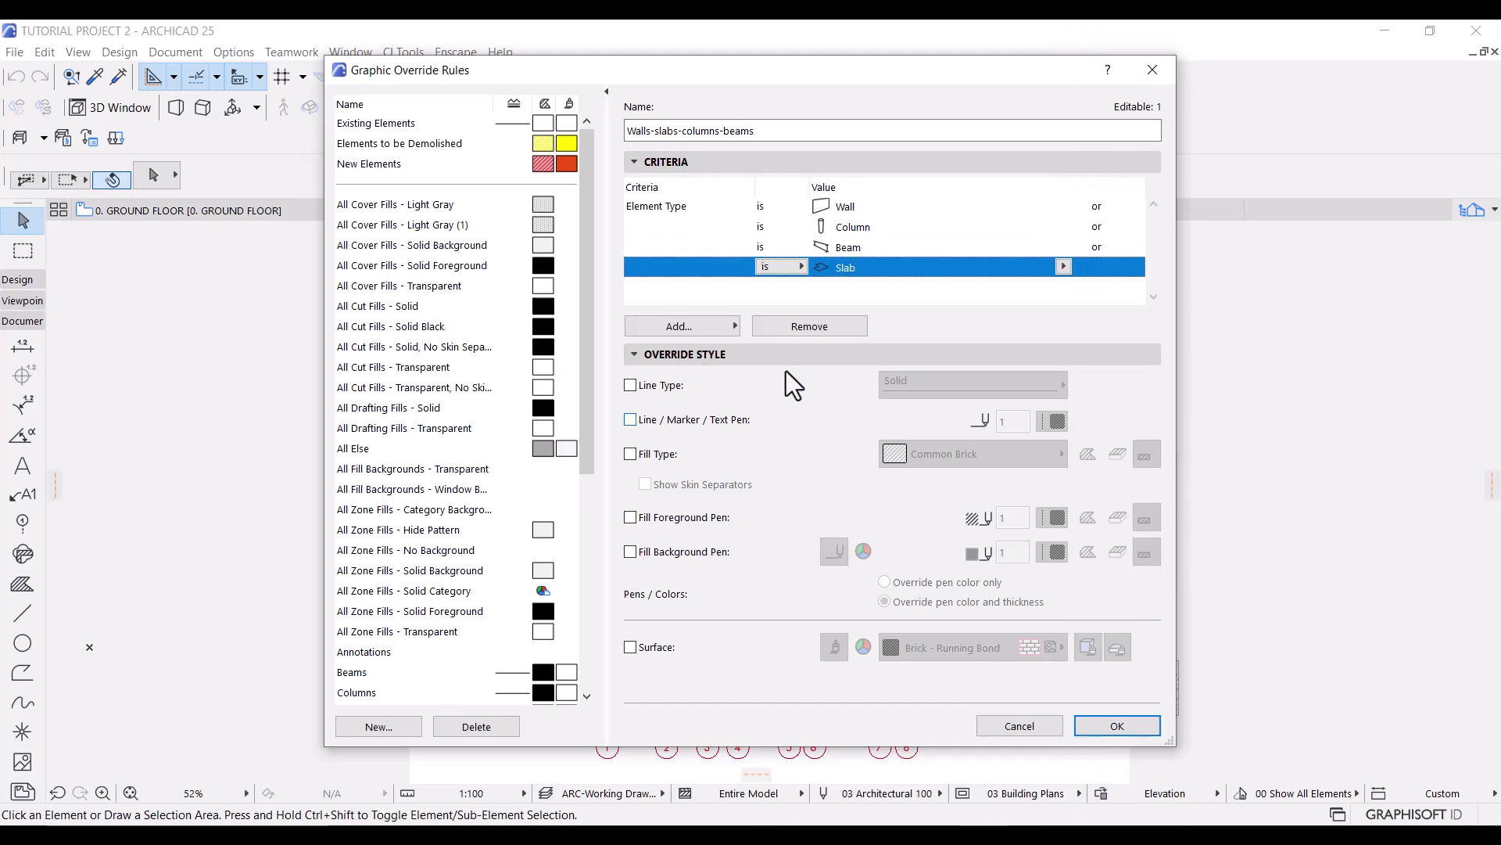
Override the rule's line, marker and text pen with pen 7 and confirm
click(631, 420)
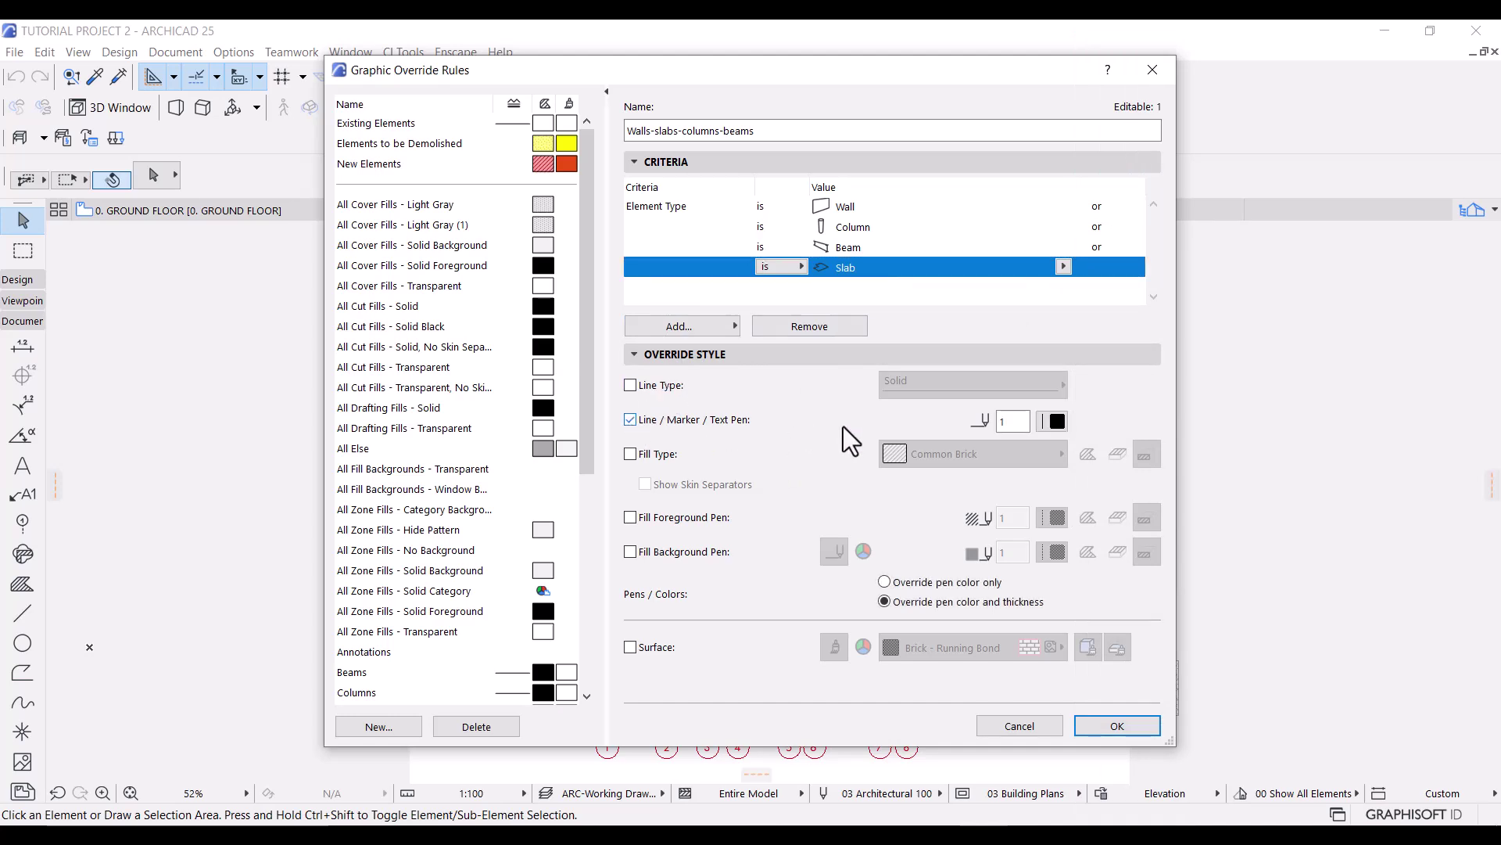
click(1057, 420)
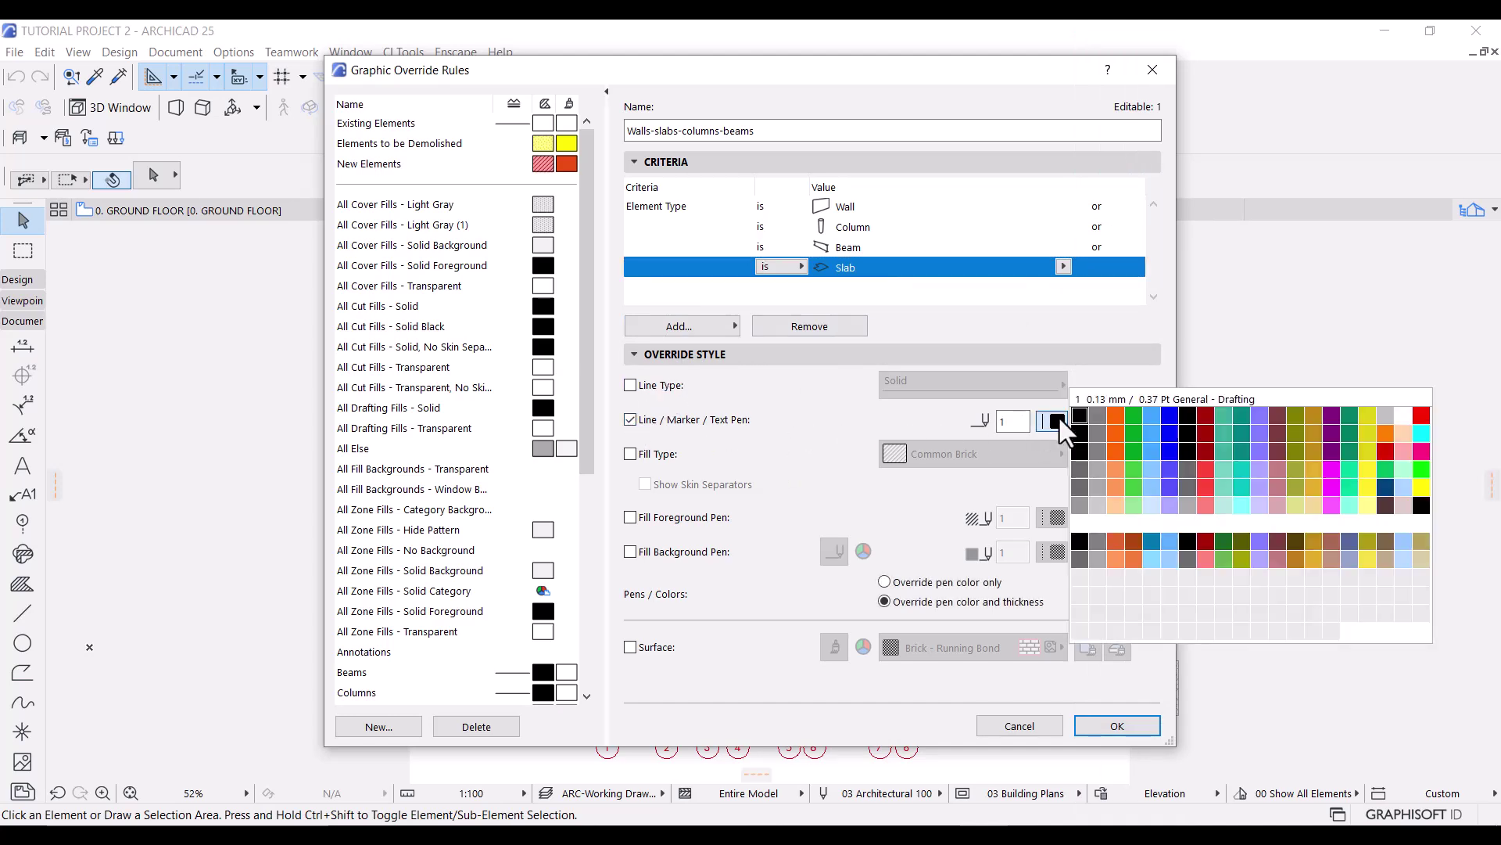
click(1188, 411)
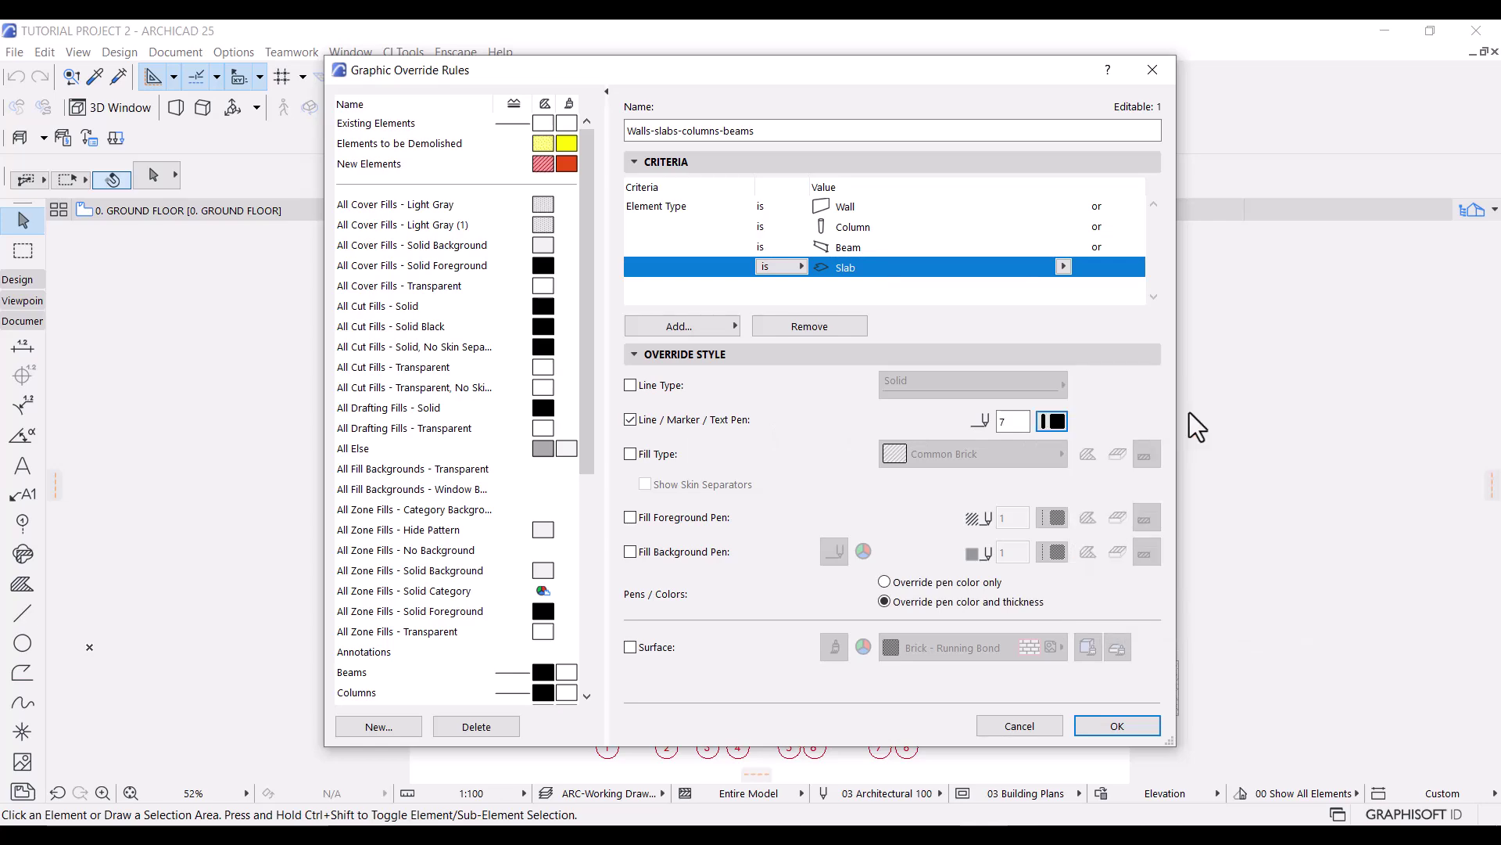
click(1126, 726)
Apply the updated Elevation overrides, inspect the pen-7 structure outlines close up, then refit the elevation
click(1090, 655)
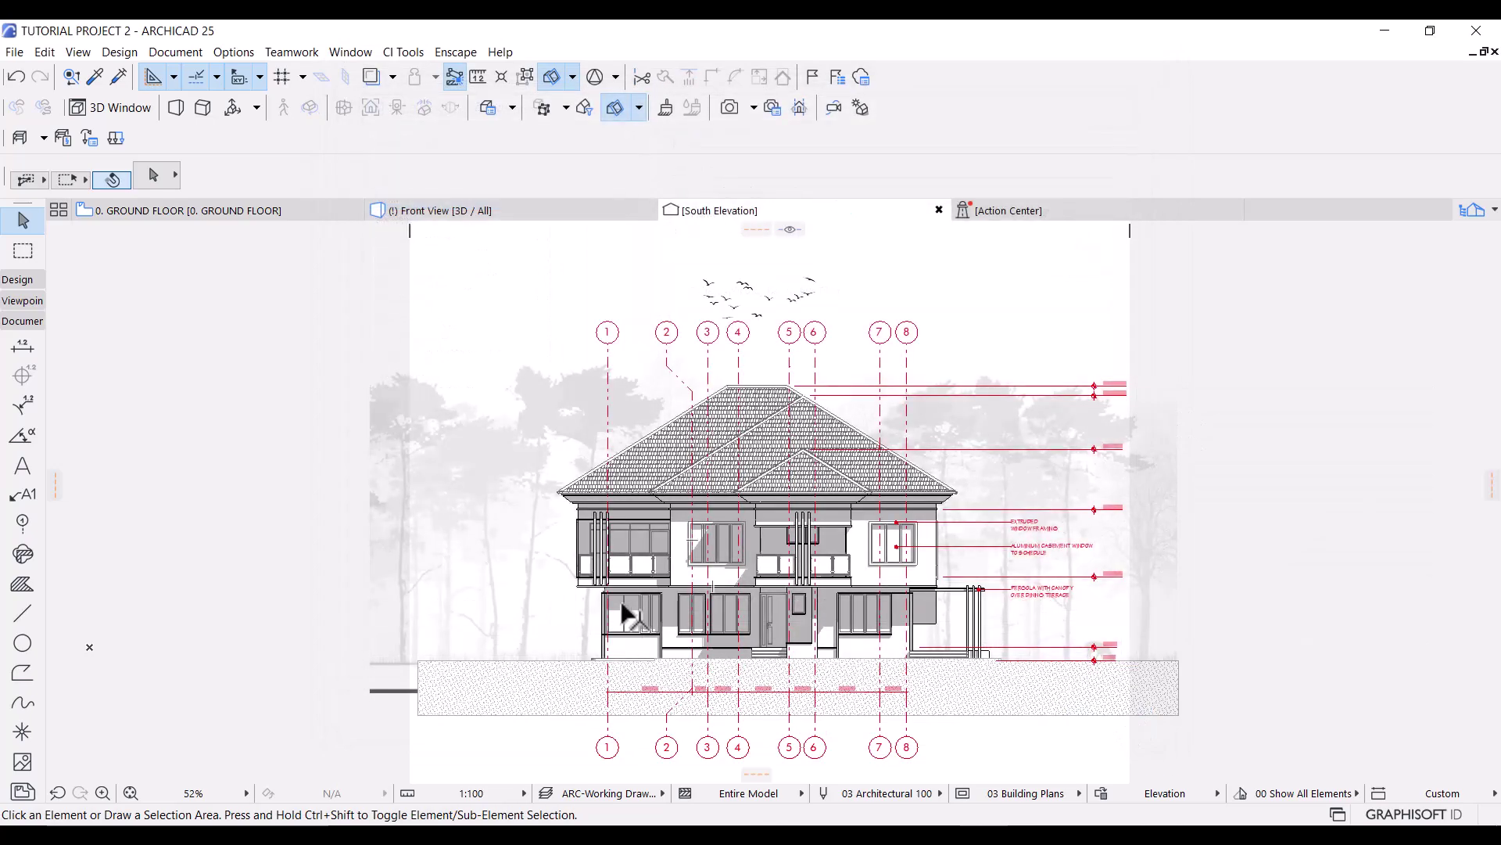
scroll(622, 613, up, 3)
scroll(982, 536, up, 2)
scroll(1059, 560, up, 2)
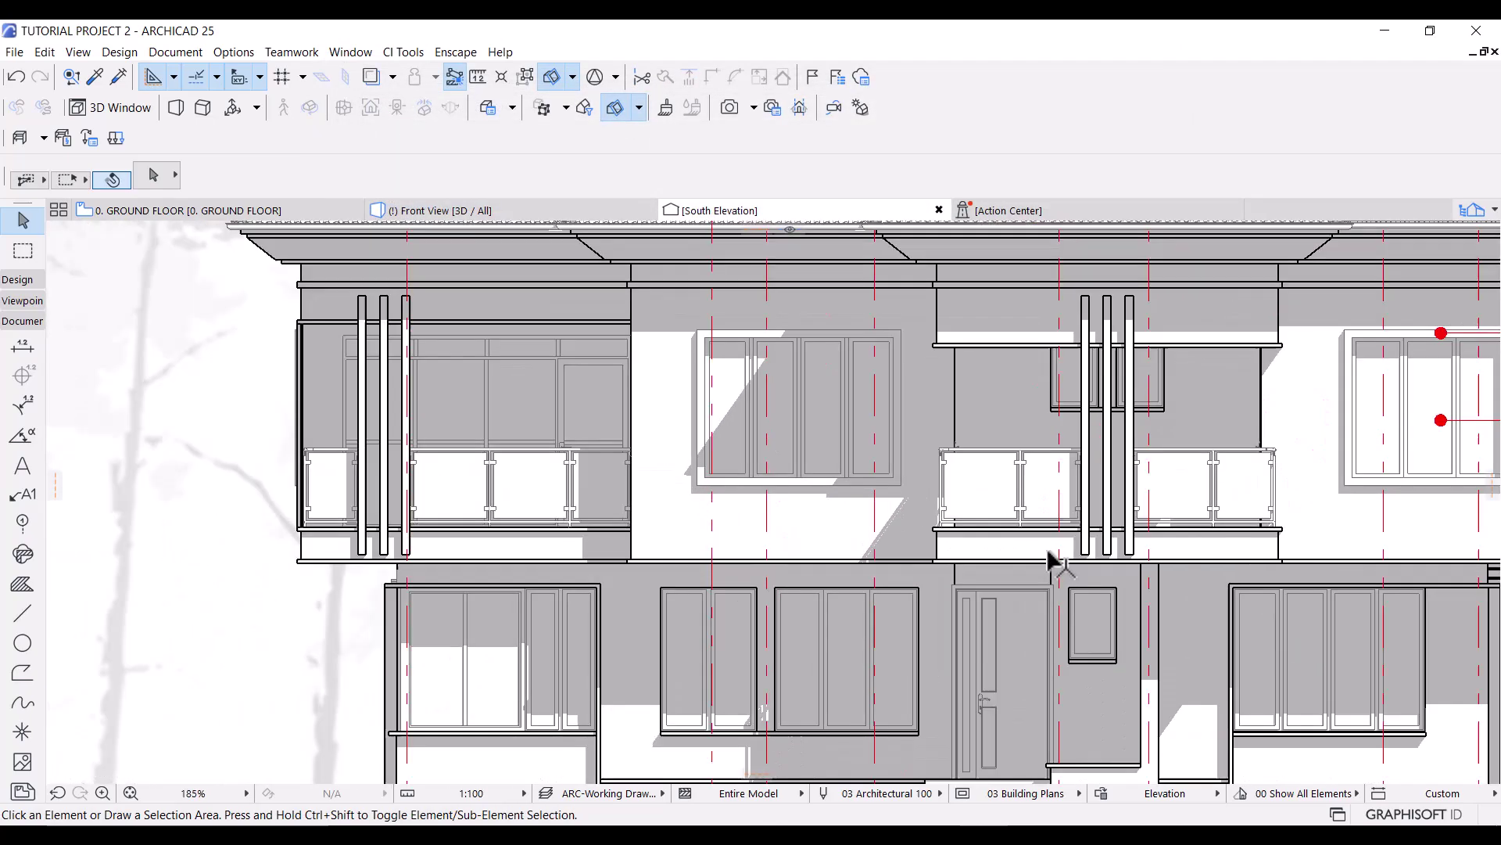
scroll(681, 509, up, 1)
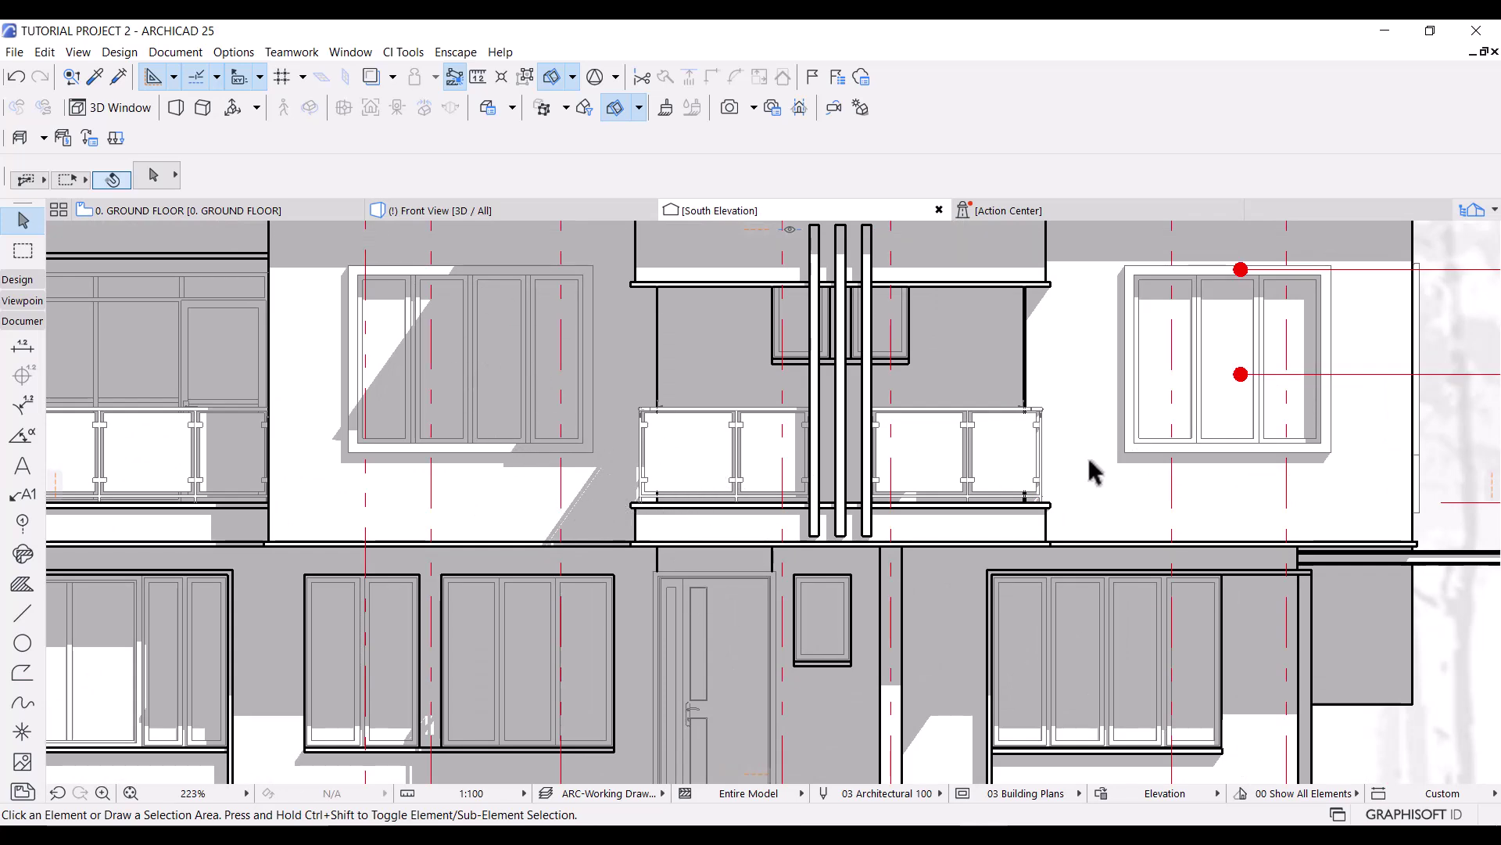
scroll(770, 507, down, 2)
scroll(825, 496, down, 4)
click(129, 792)
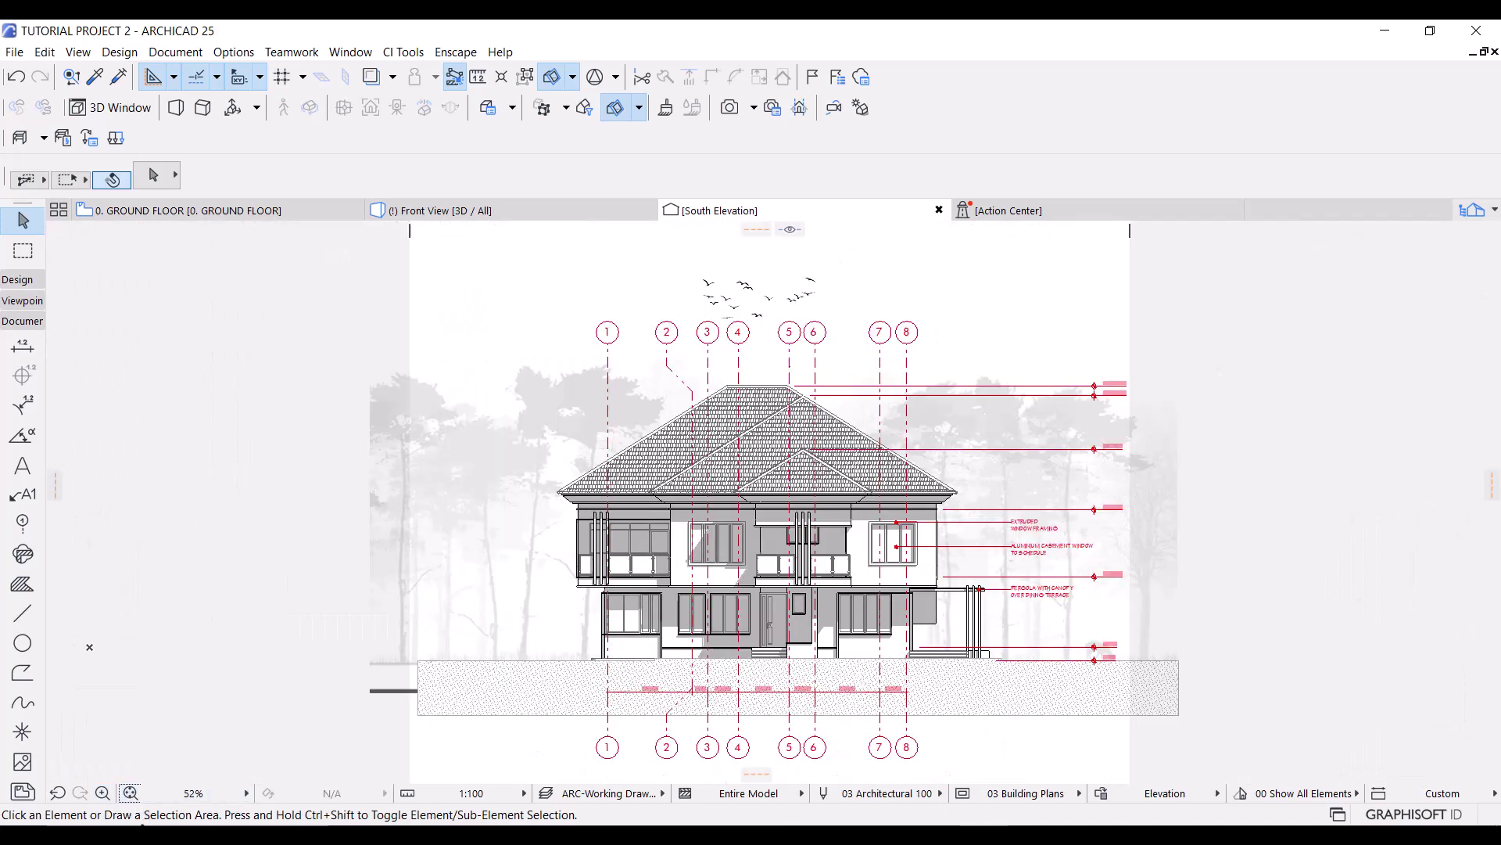
click(107, 791)
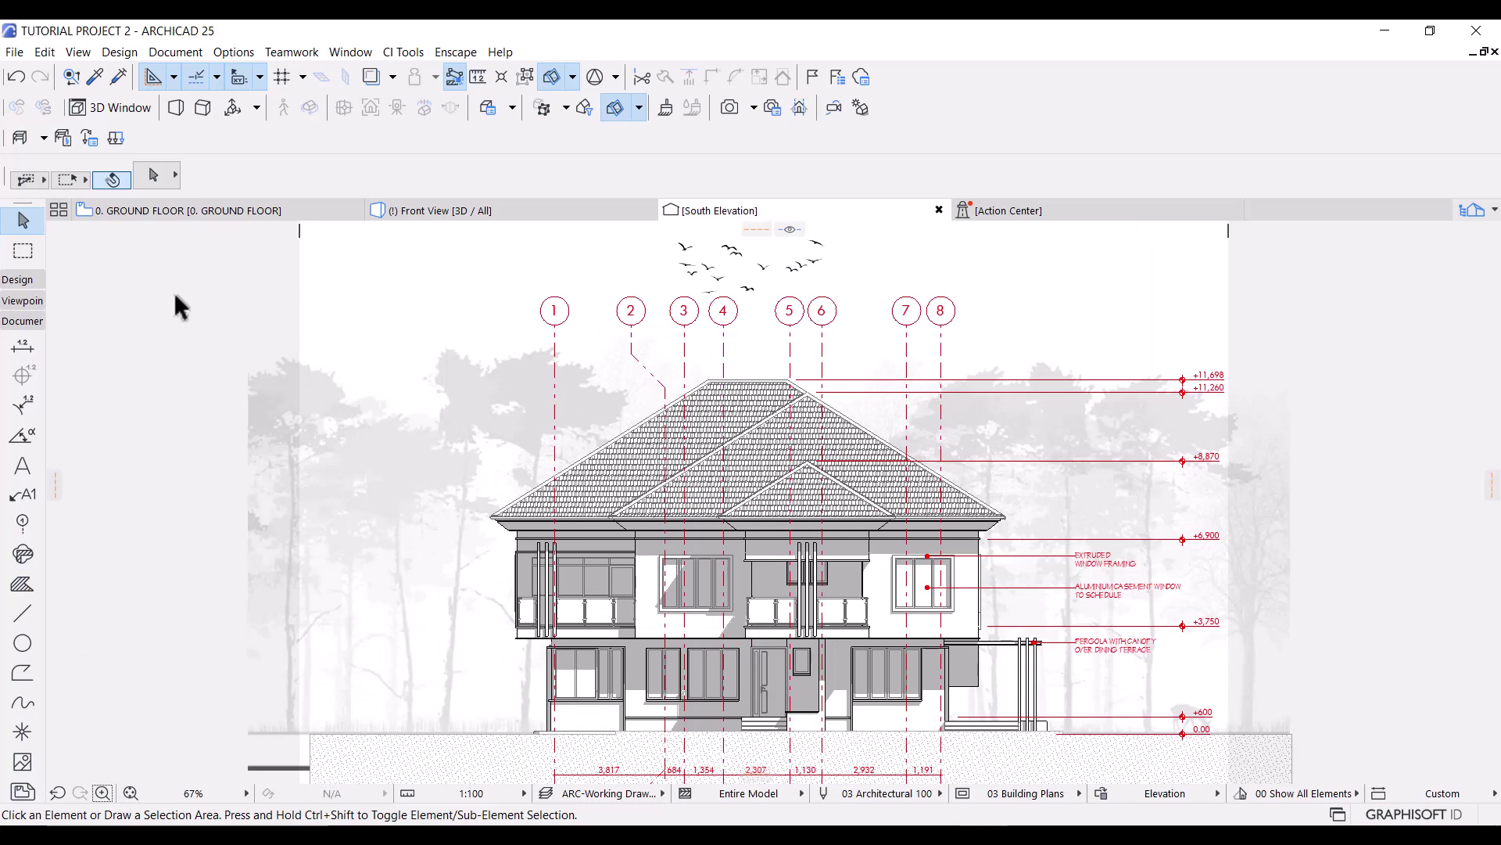
Try a different Uncut Fill style for the South Elevation in its Elevation Settings
right_click(174, 293)
click(233, 387)
click(925, 234)
click(1006, 273)
click(908, 795)
Test another Uncut Fill style, then reopen the Elevation Settings and confirm them unchanged
right_click(170, 252)
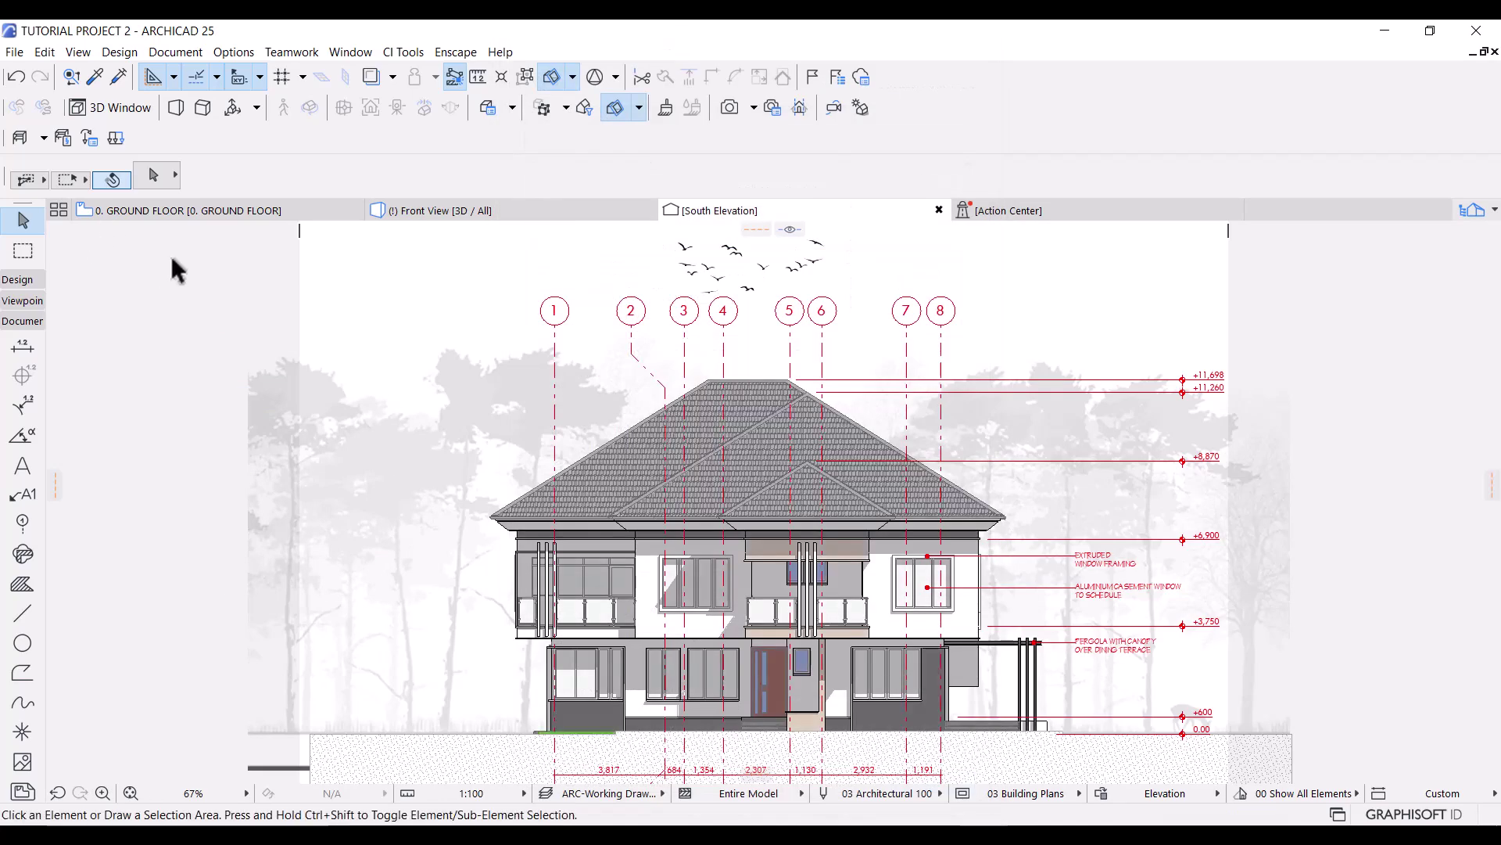
click(242, 350)
click(938, 233)
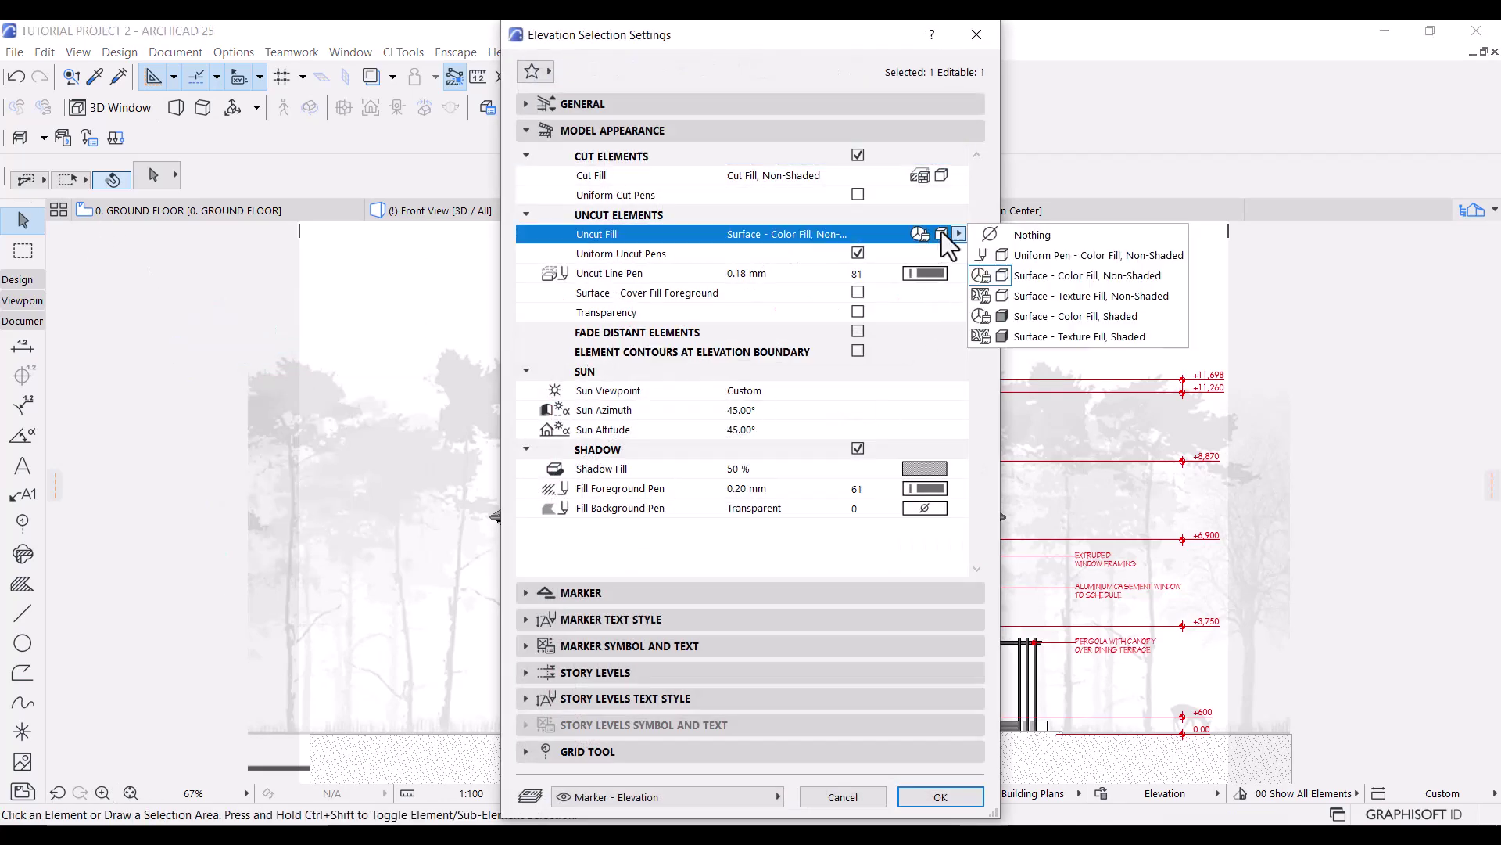
click(1032, 290)
click(940, 795)
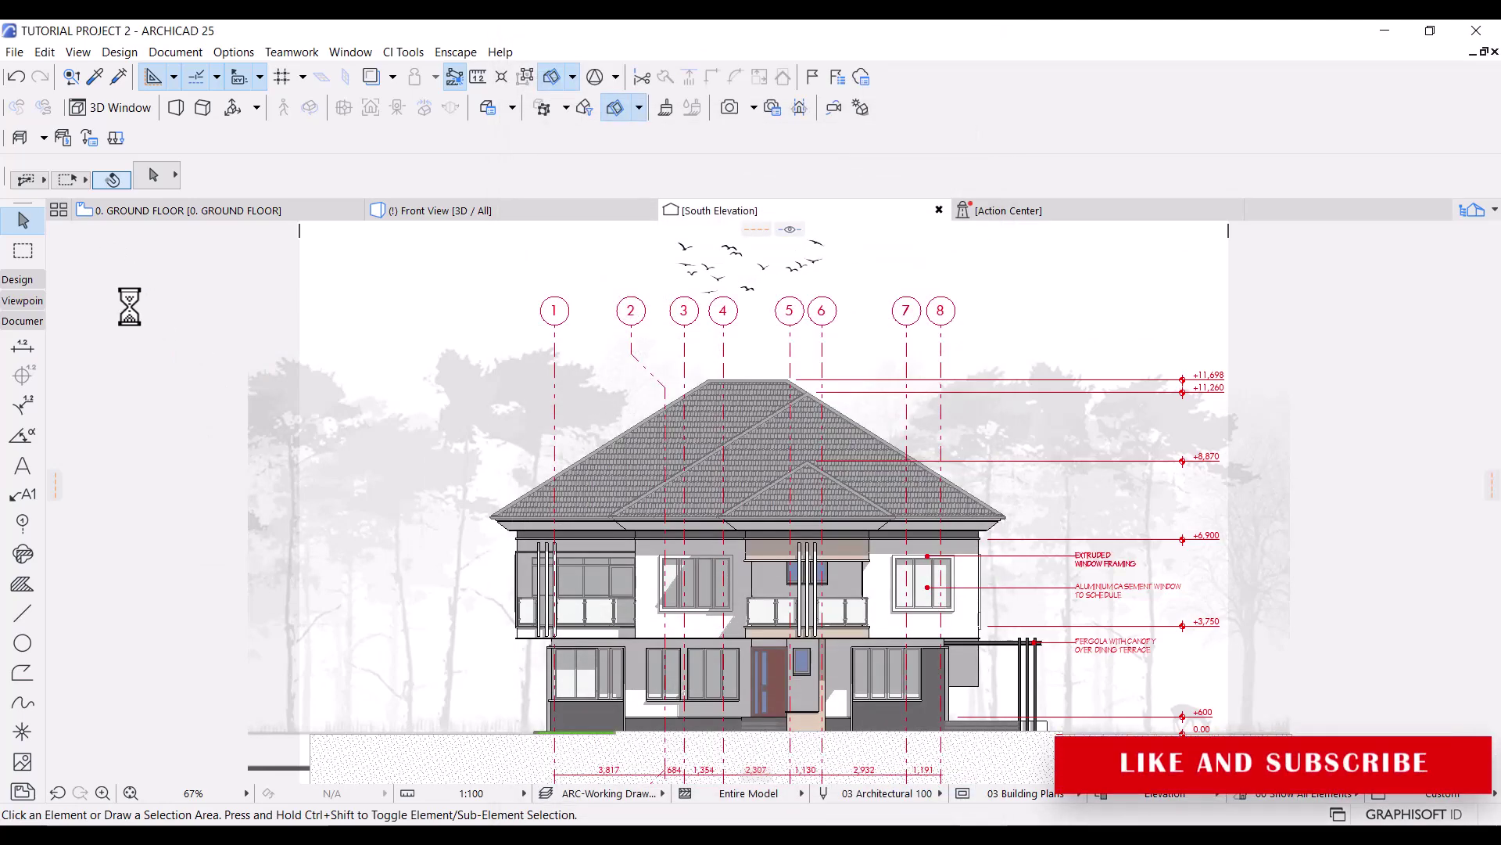
right_click(171, 294)
click(261, 386)
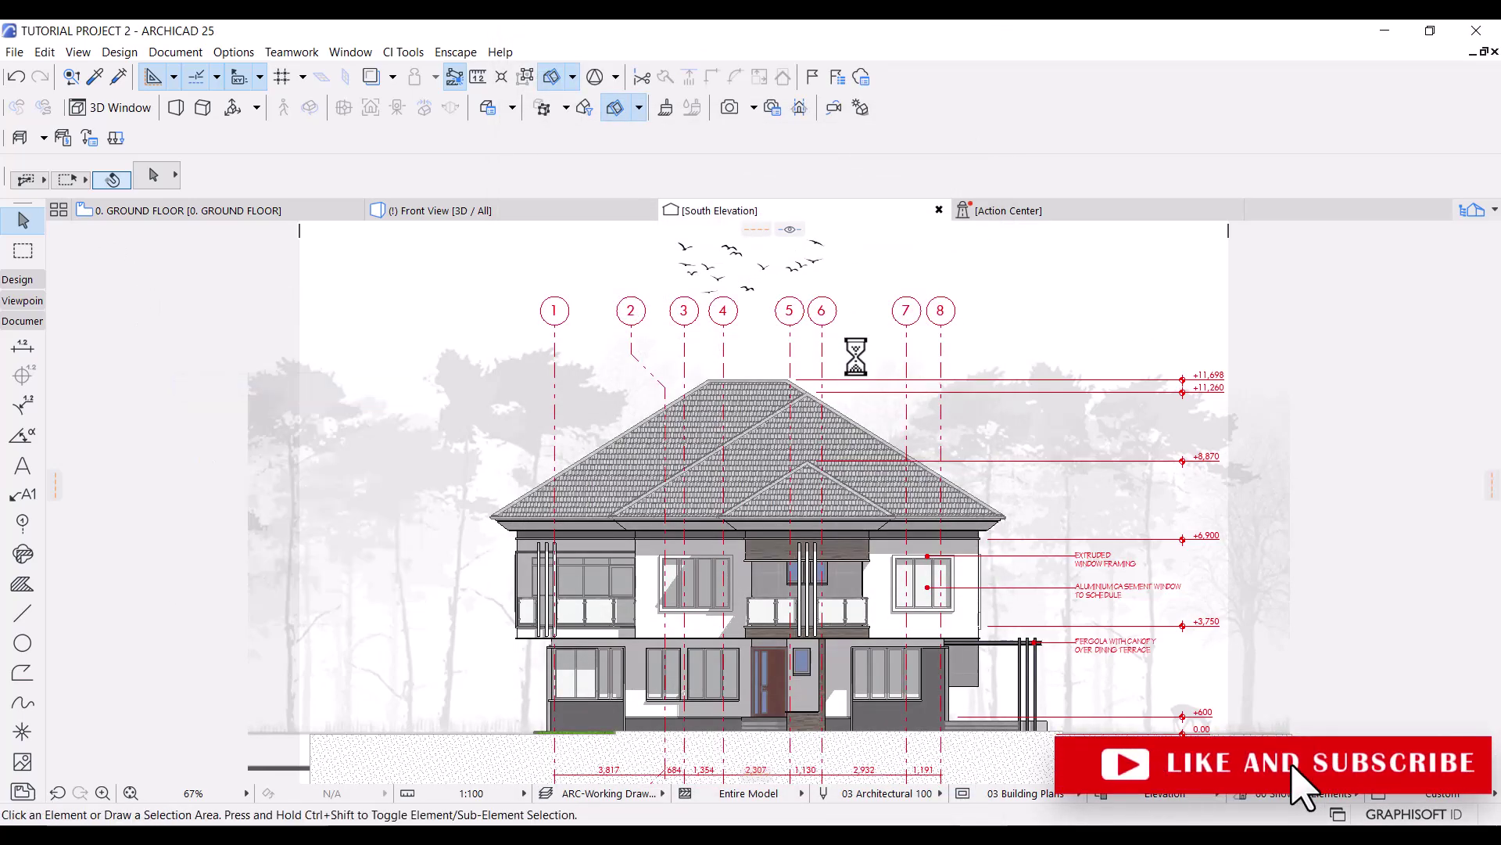
click(940, 796)
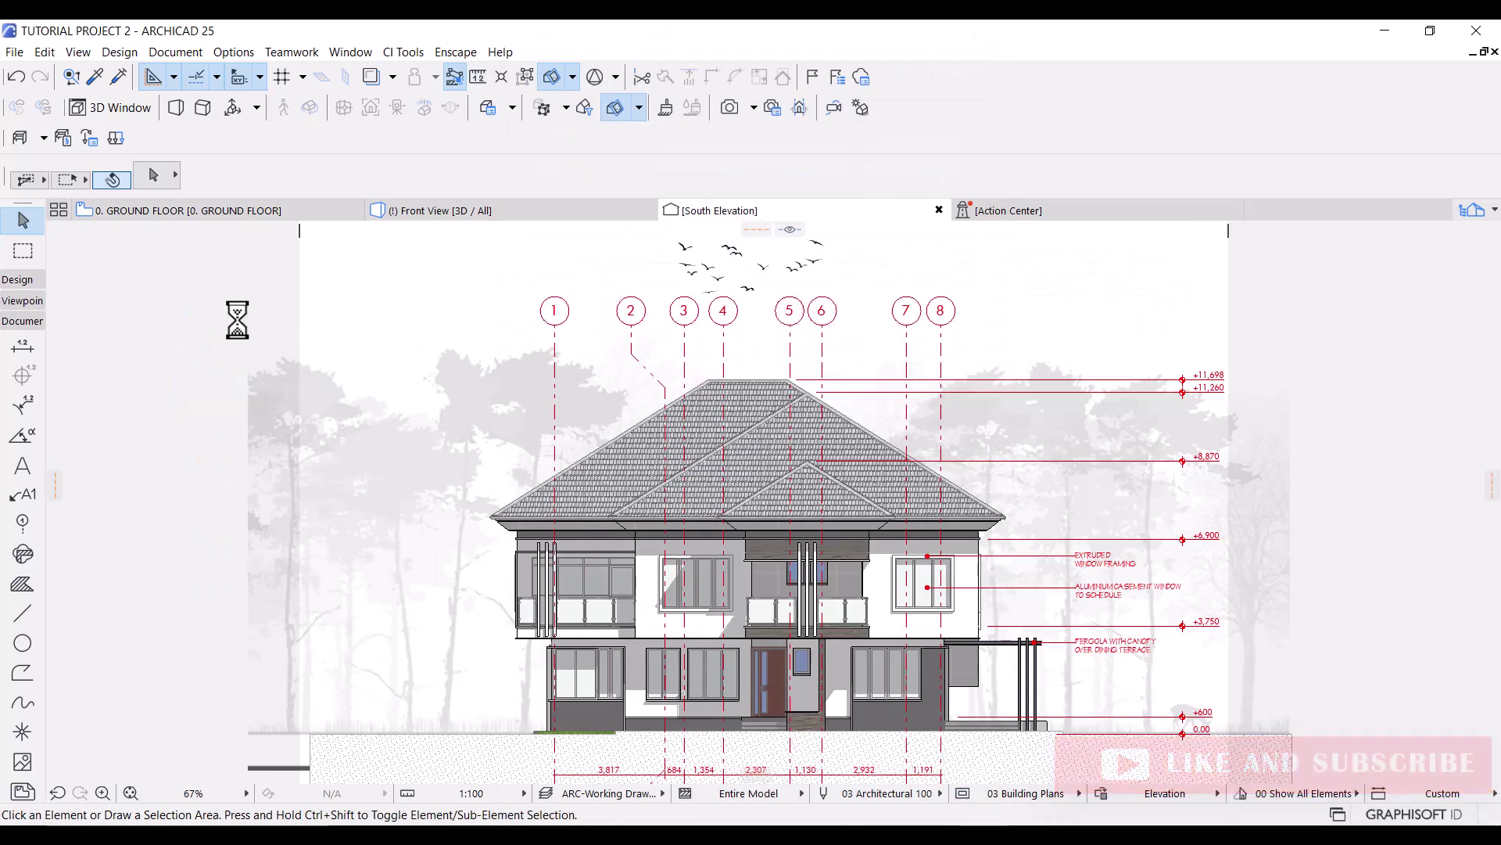
Set the elevation's Uncut Fill to Surface - Texture Fill, Shaded
right_click(214, 310)
click(299, 402)
click(959, 234)
click(1079, 336)
click(940, 796)
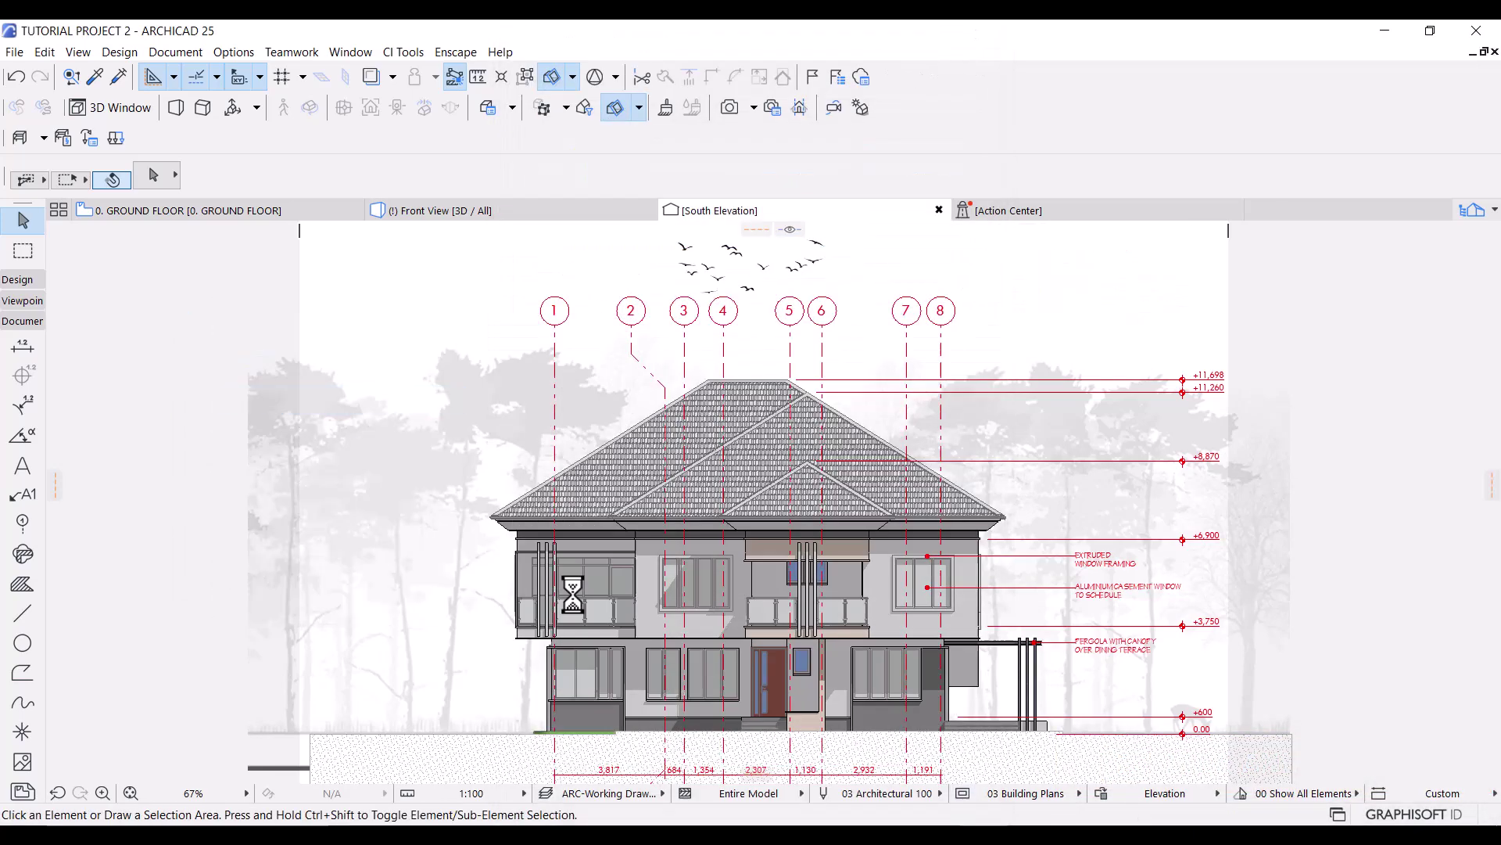